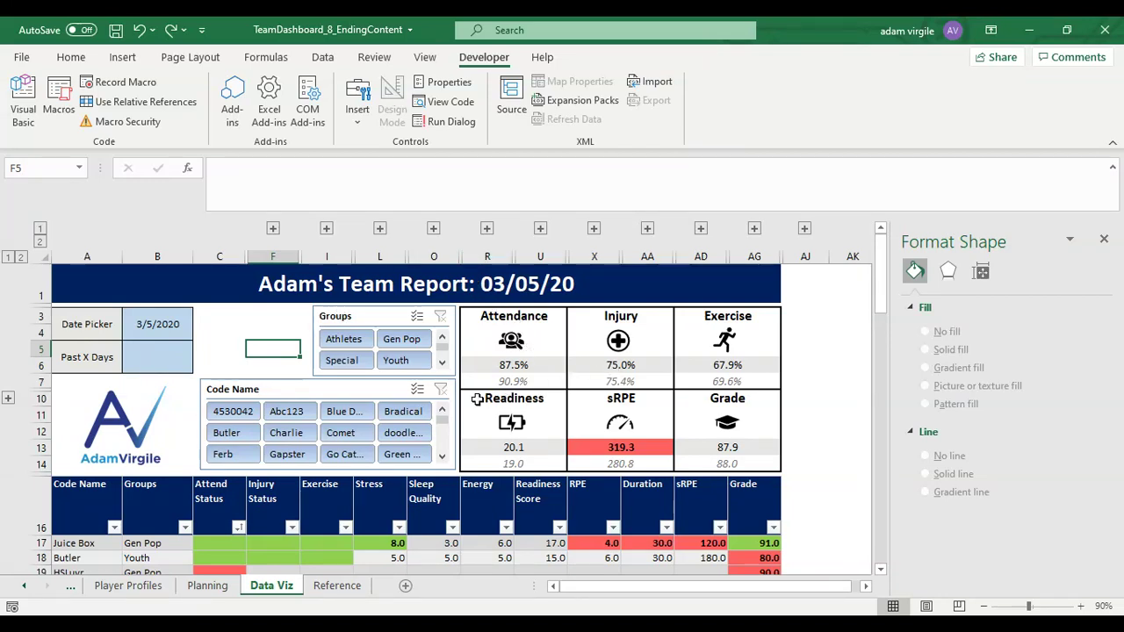
Set the Date Picker cell B3 on the Data Viz sheet to the fixed date 3/5/2020.
click(171, 324)
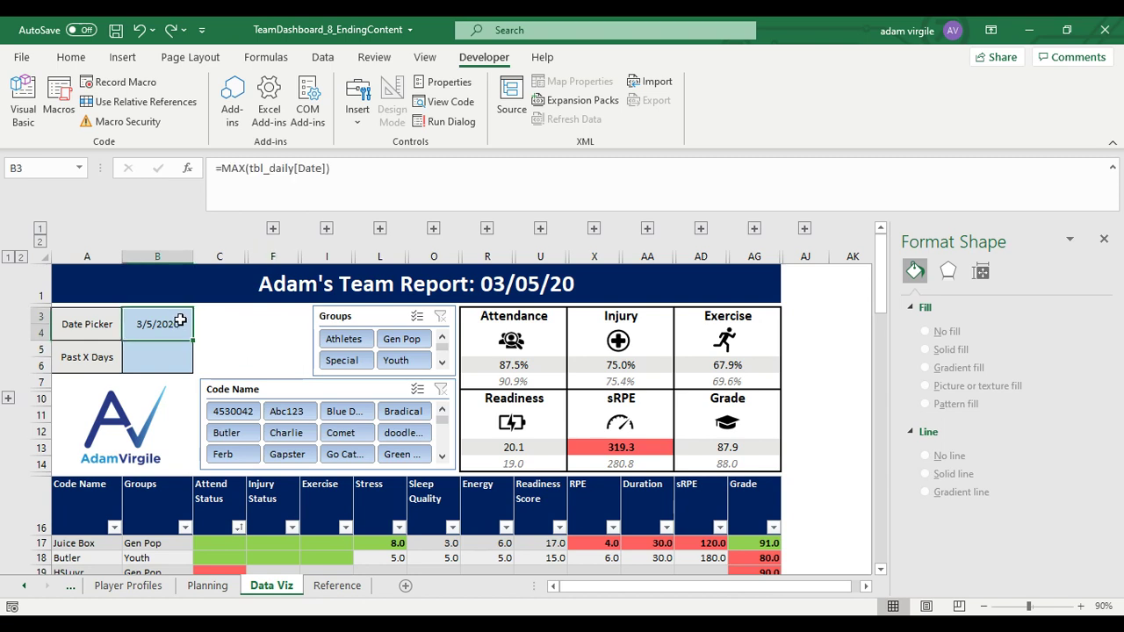
text(3/5/2)
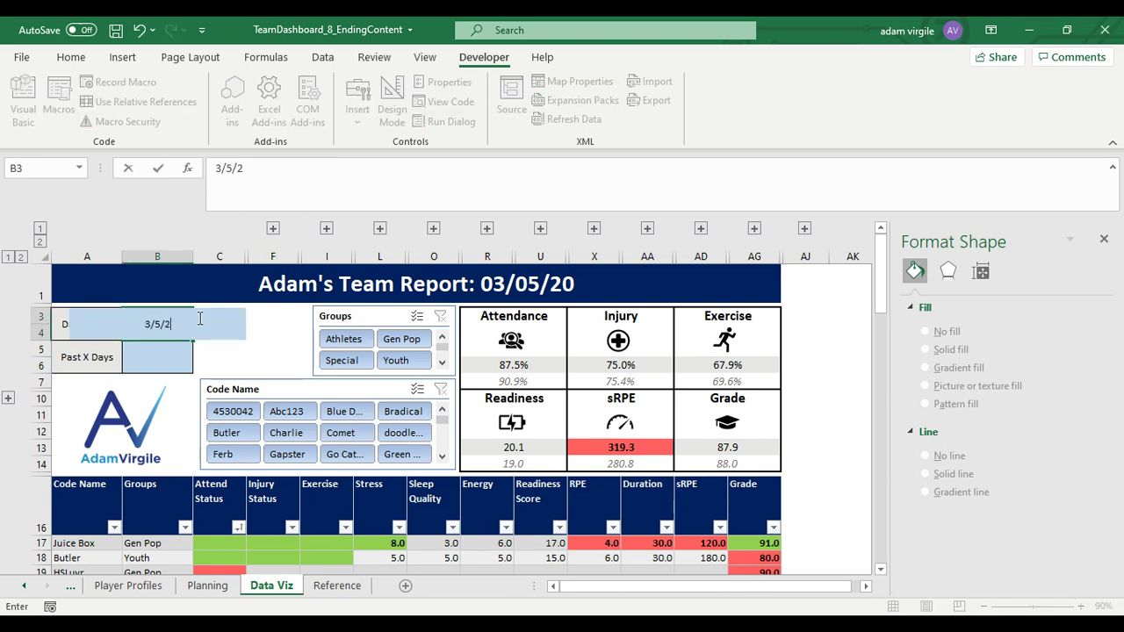
text(020)
key(Return)
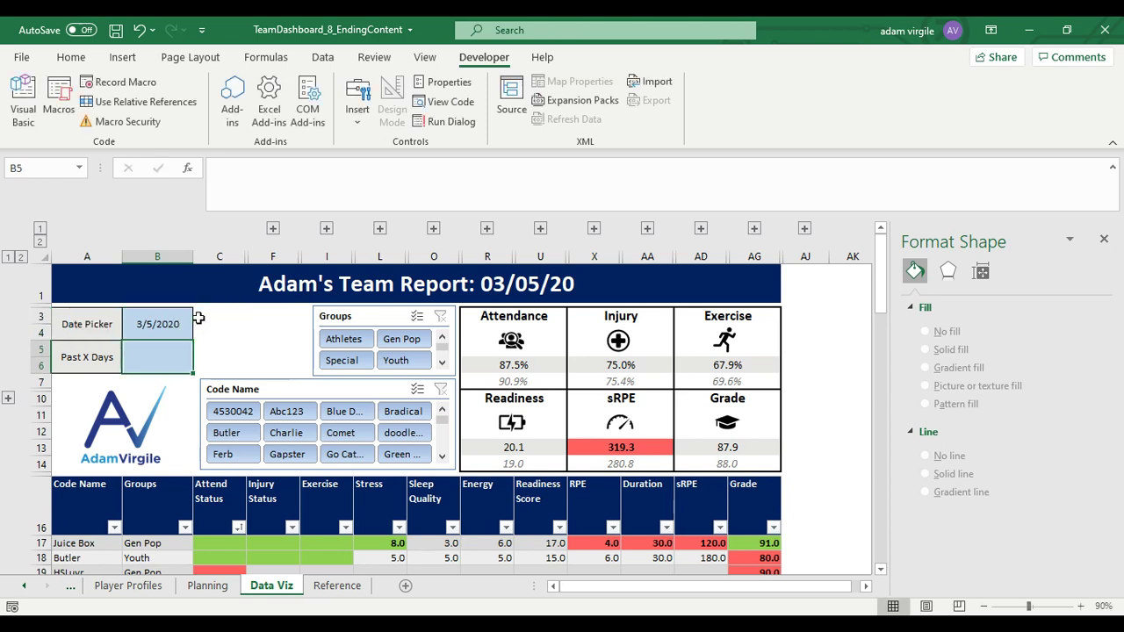
click(224, 325)
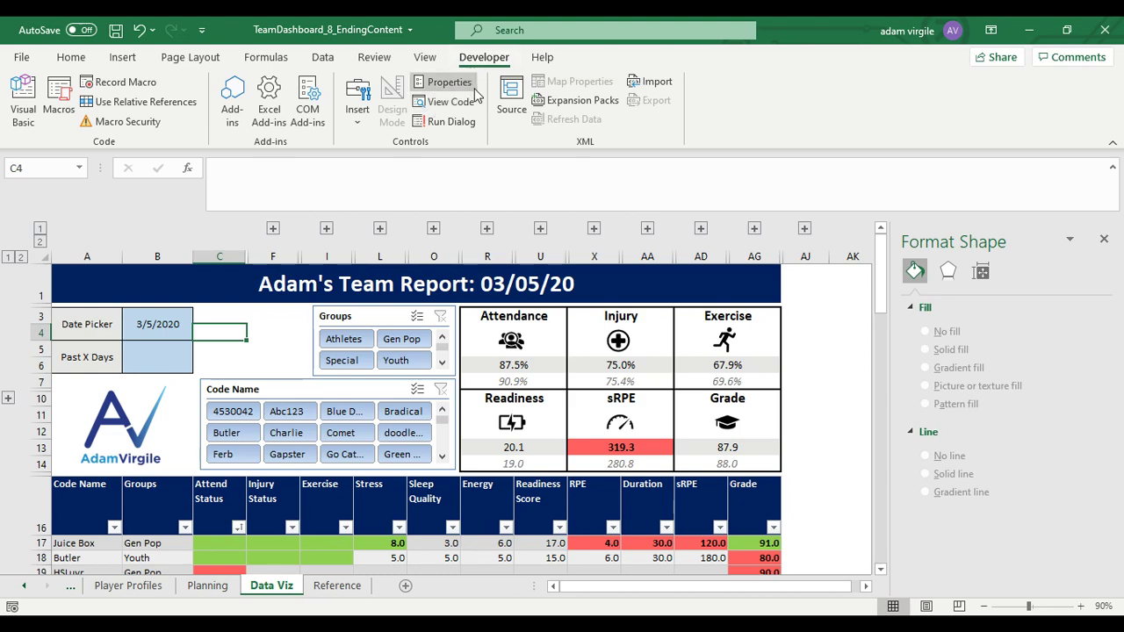
click(24, 60)
click(30, 62)
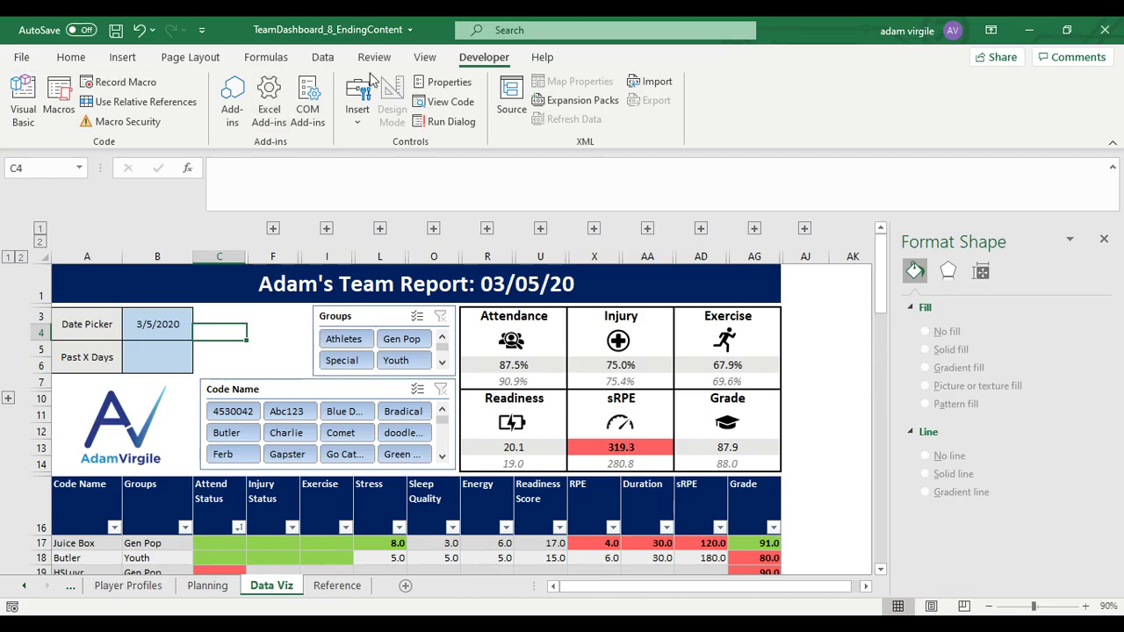
click(425, 57)
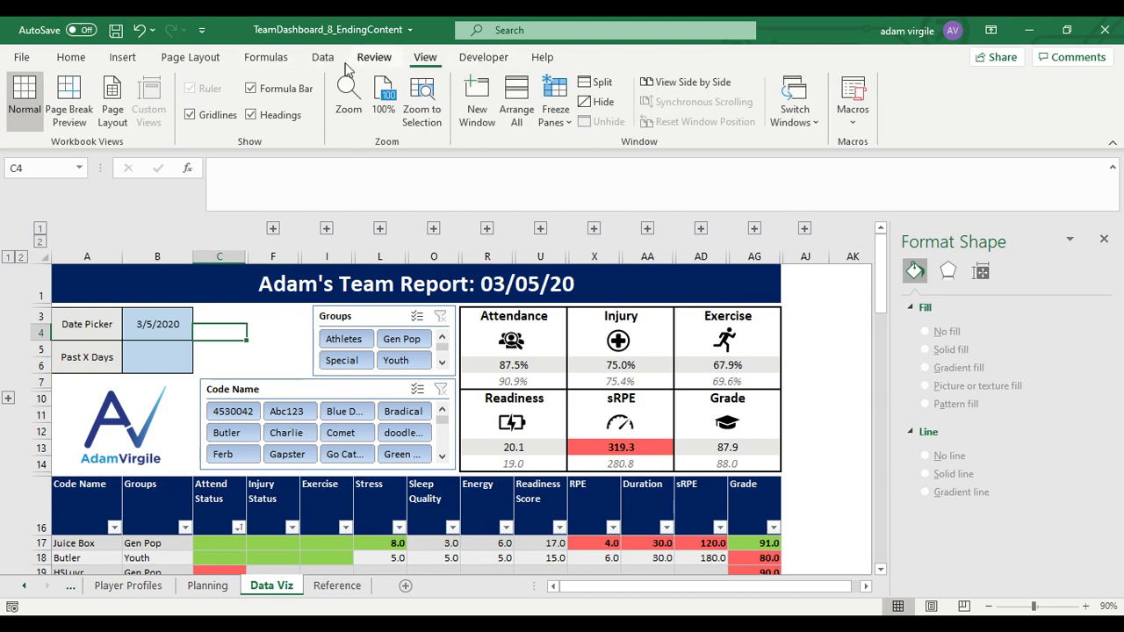
click(22, 57)
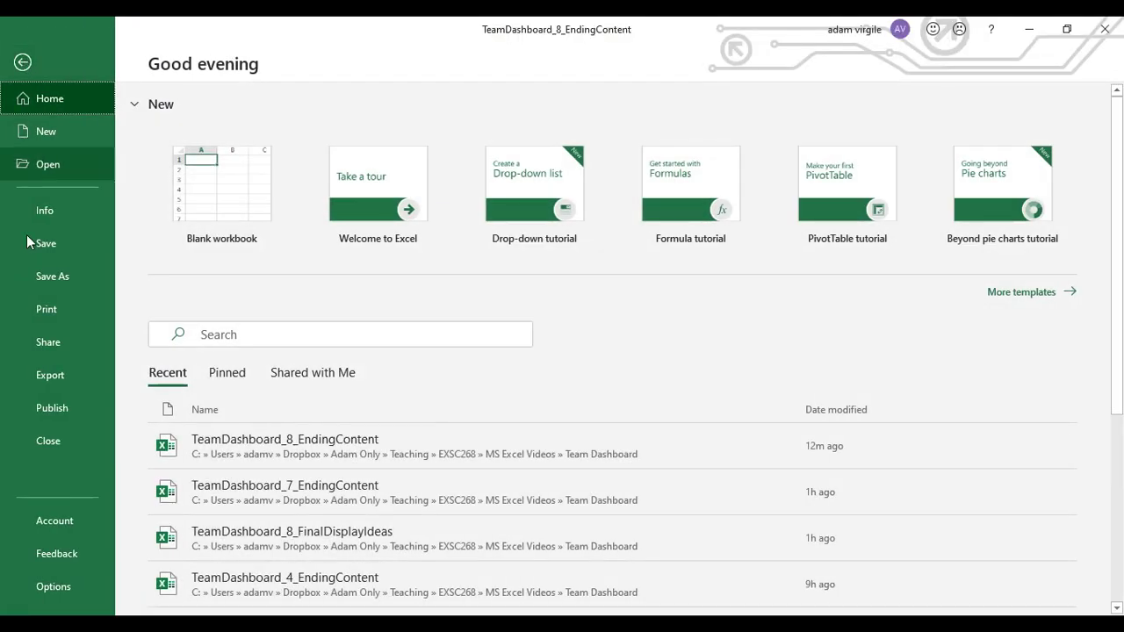
click(69, 580)
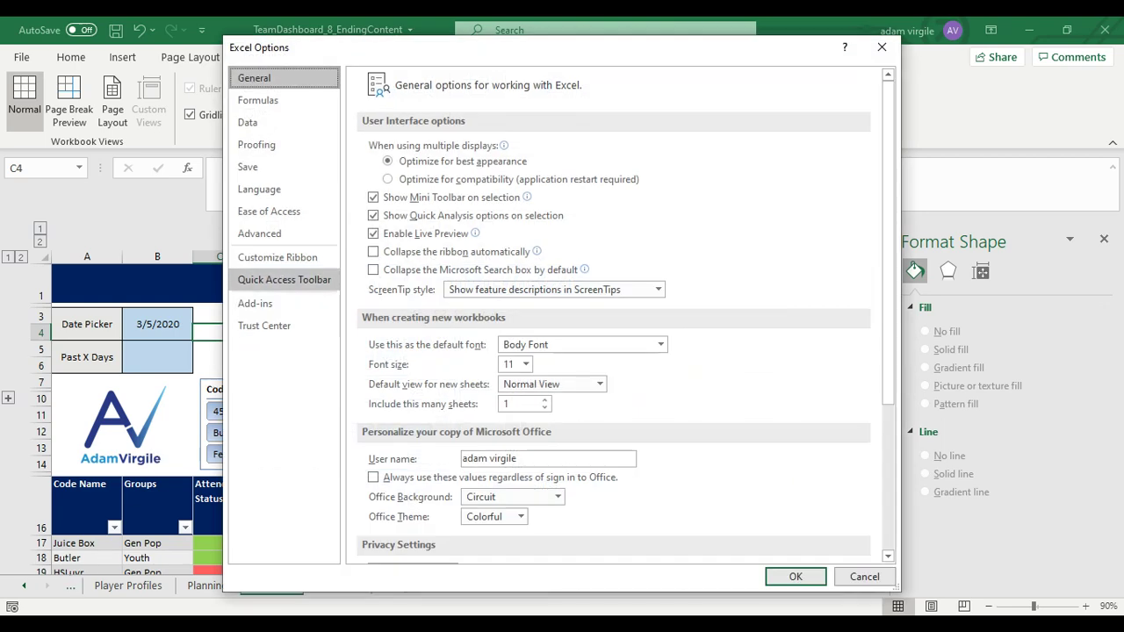
click(278, 257)
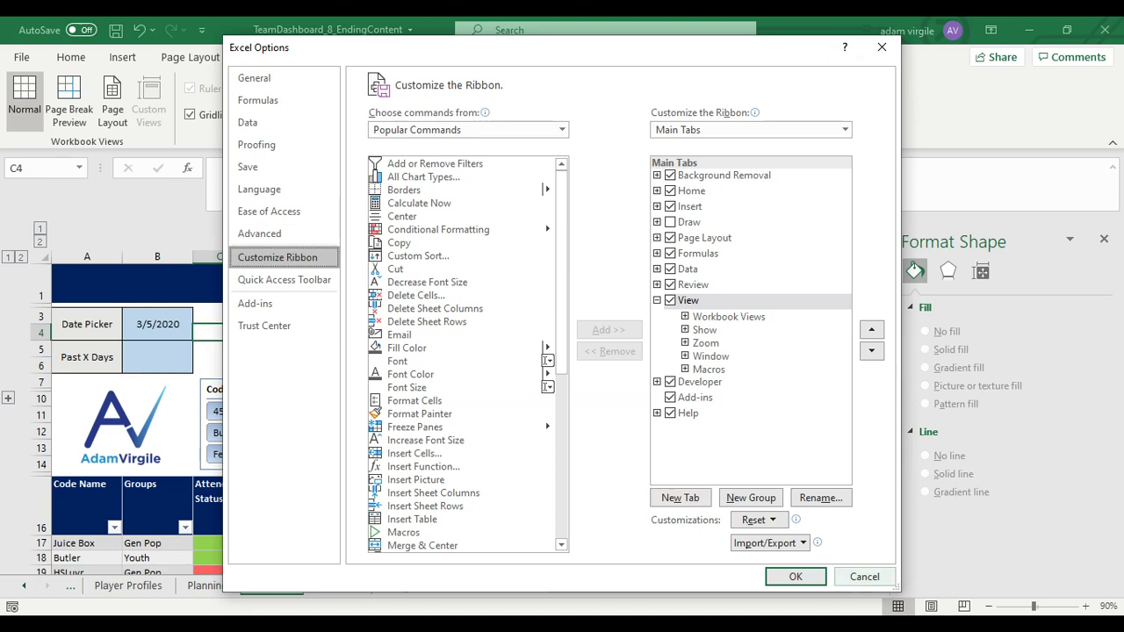
click(864, 576)
Check the Developer tab's entry in the ribbon customization options and leave without saving any changes.
click(21, 57)
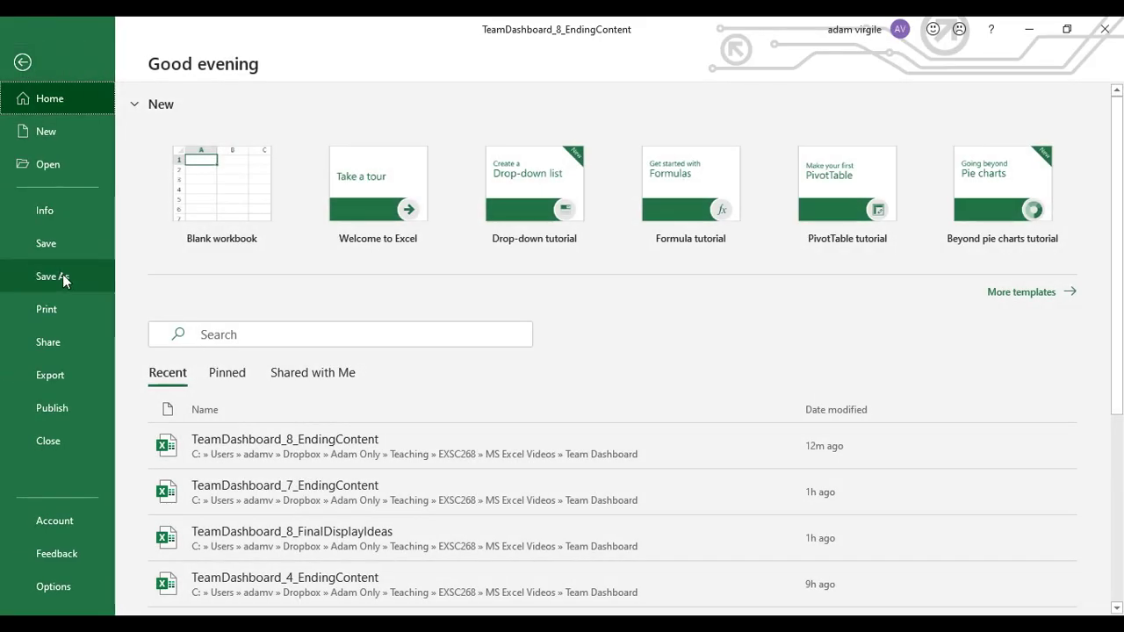
click(76, 583)
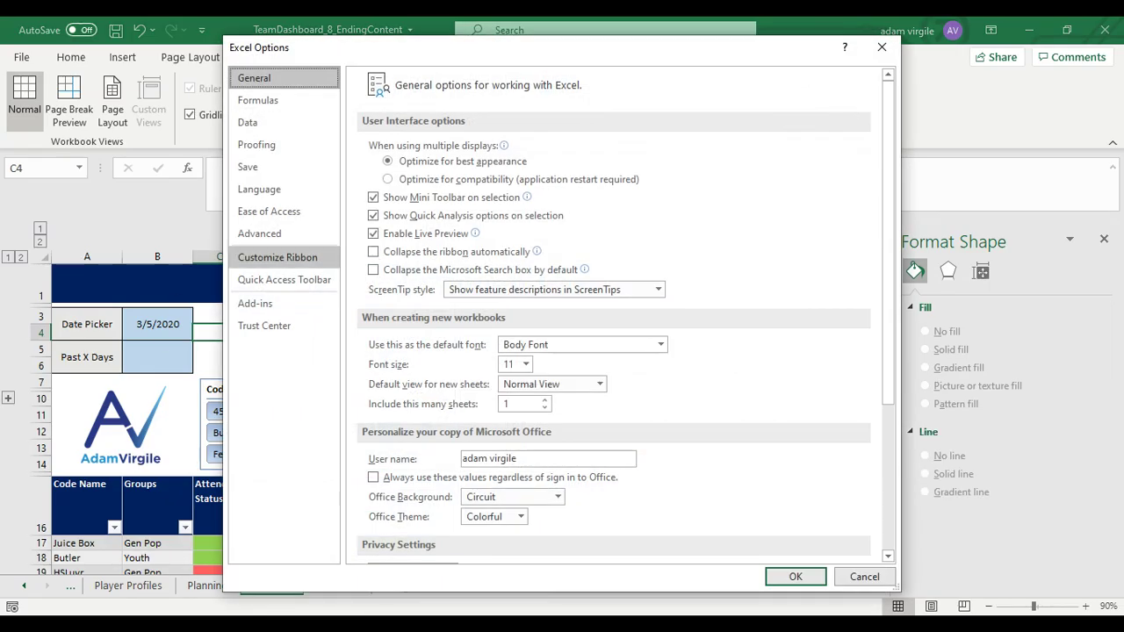
click(278, 257)
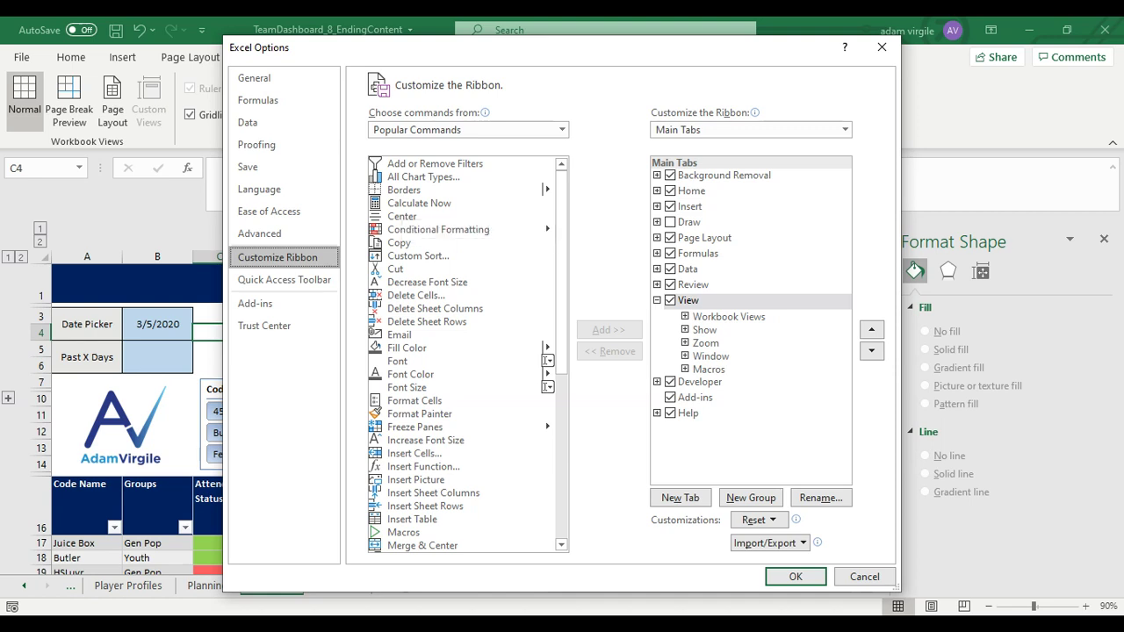
click(670, 382)
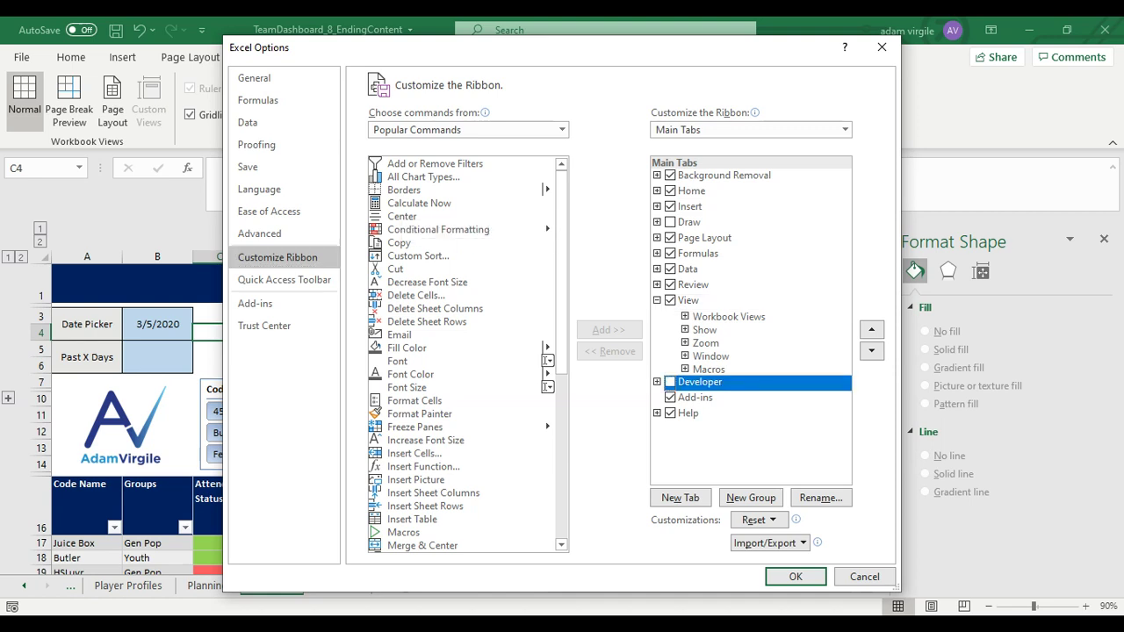
key(Right)
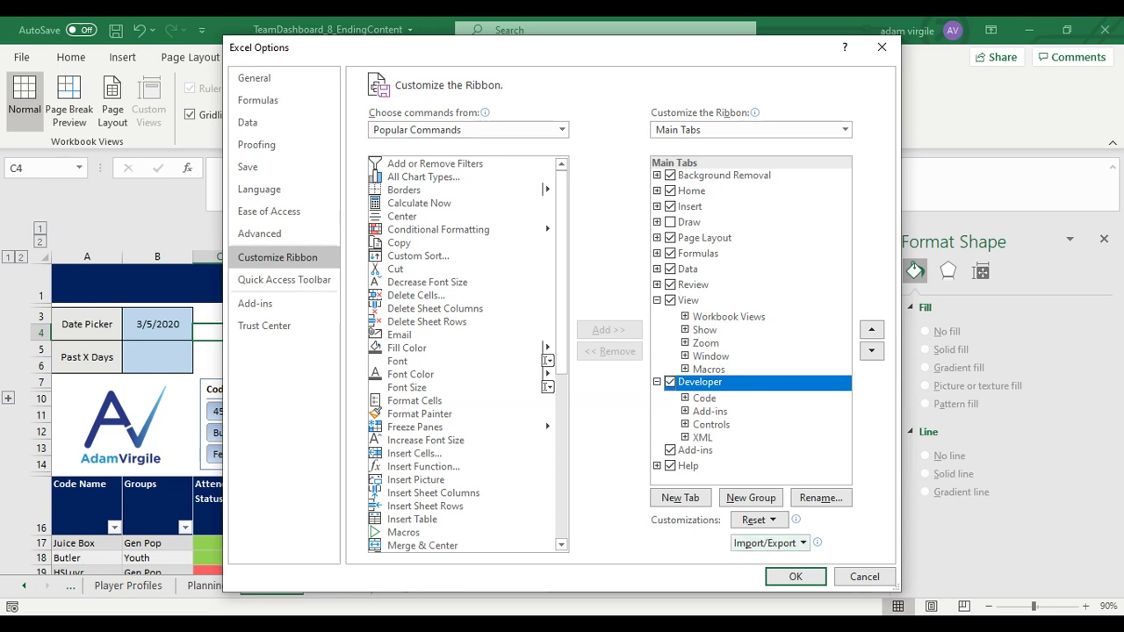
click(856, 577)
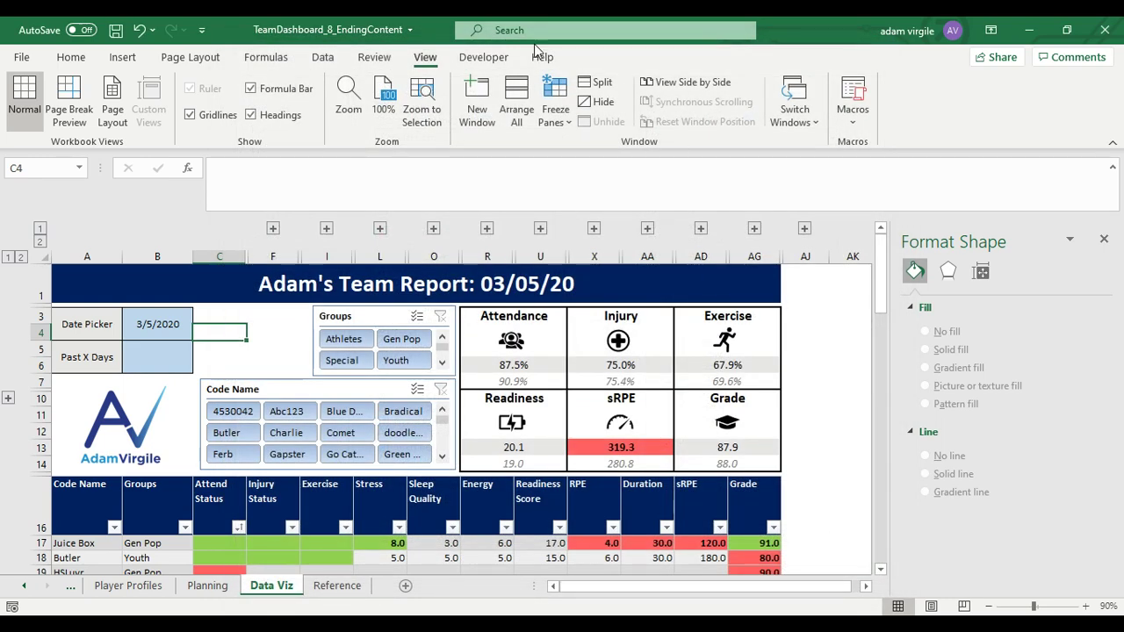
Insert a Spin Button form control in the empty space beside the Date Picker cell.
click(490, 60)
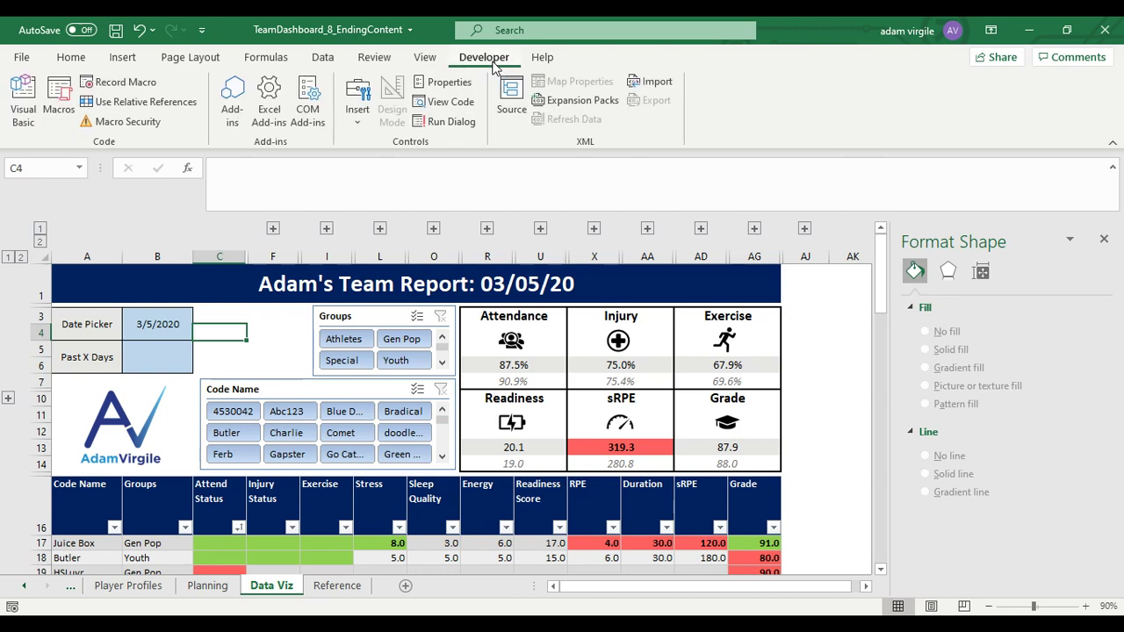
click(357, 127)
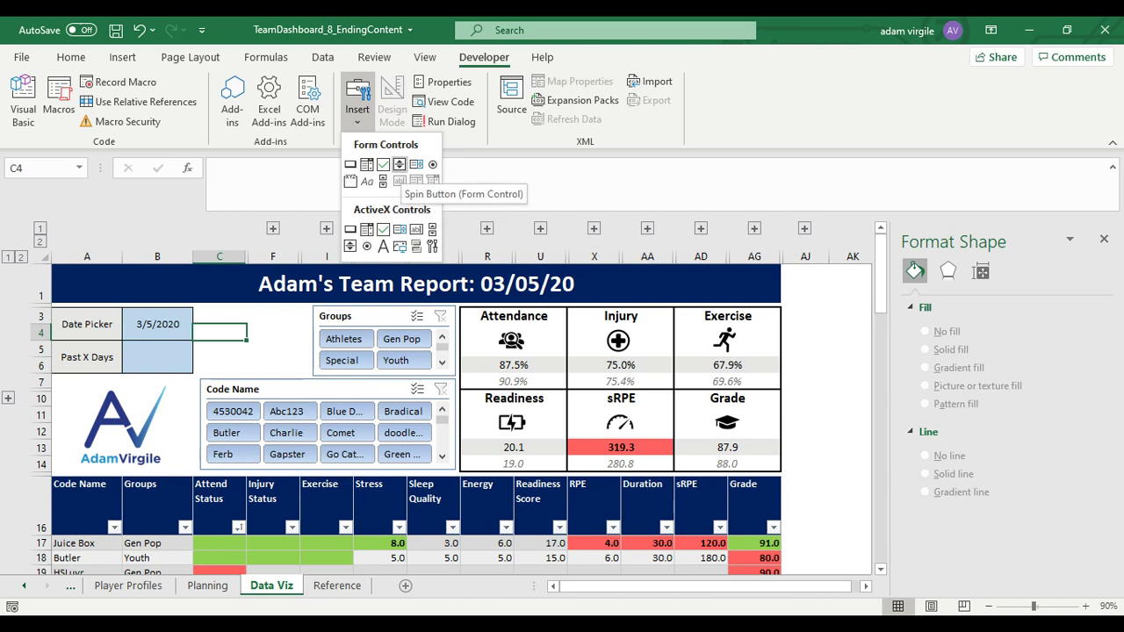
click(399, 164)
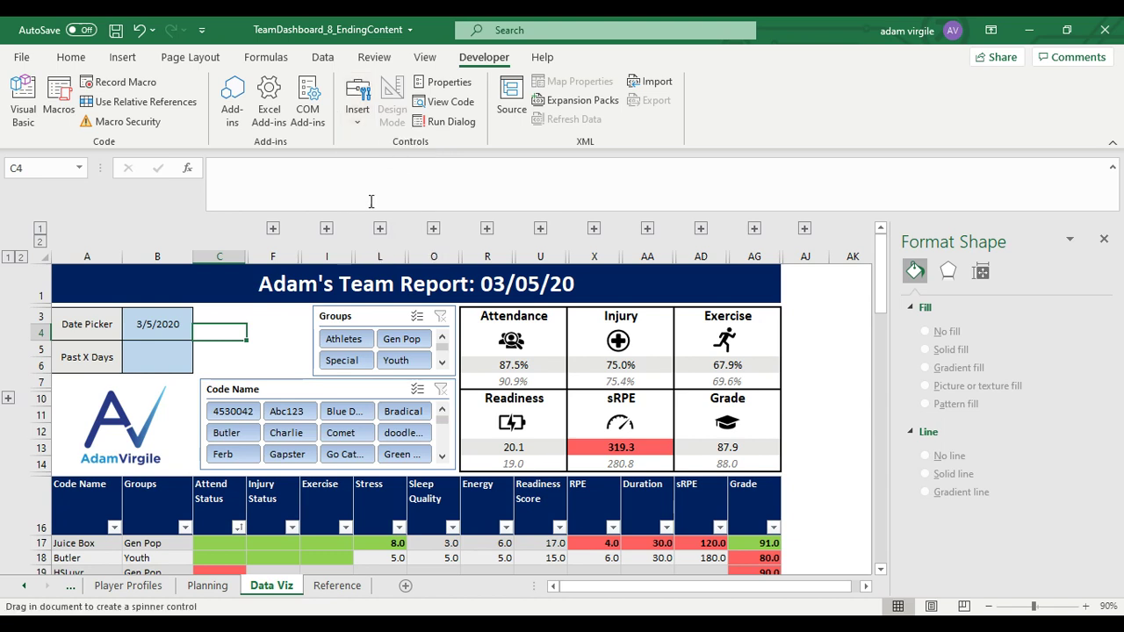
mouse_move(209, 310)
mouse_down()
mouse_move(267, 351)
mouse_move(261, 323)
mouse_move(233, 342)
mouse_move(258, 318)
mouse_up()
click(295, 350)
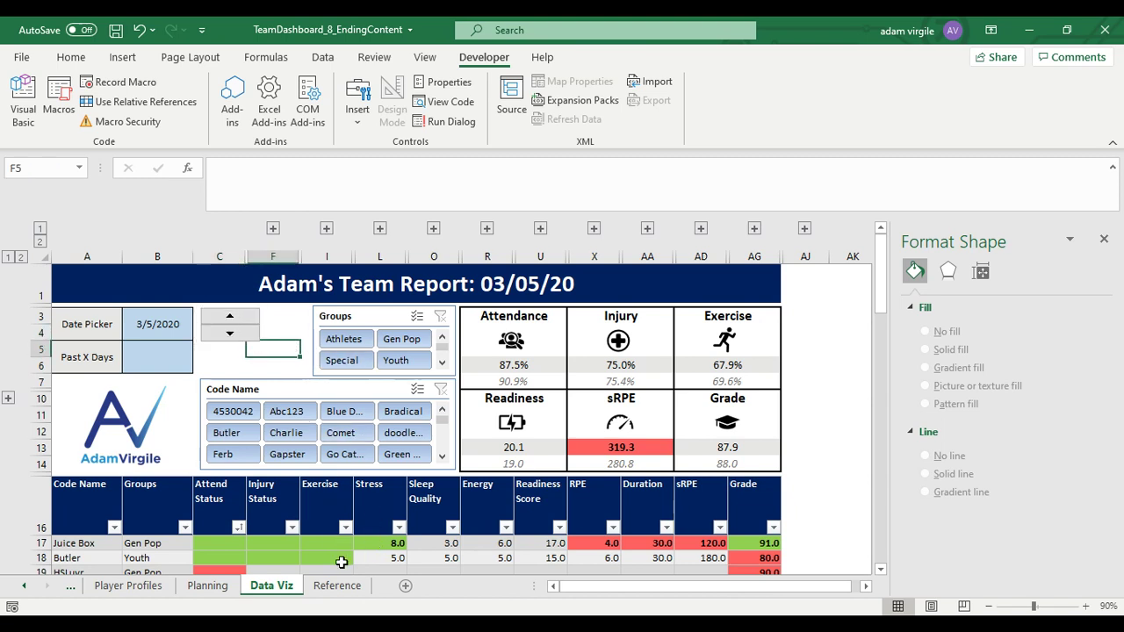
click(348, 590)
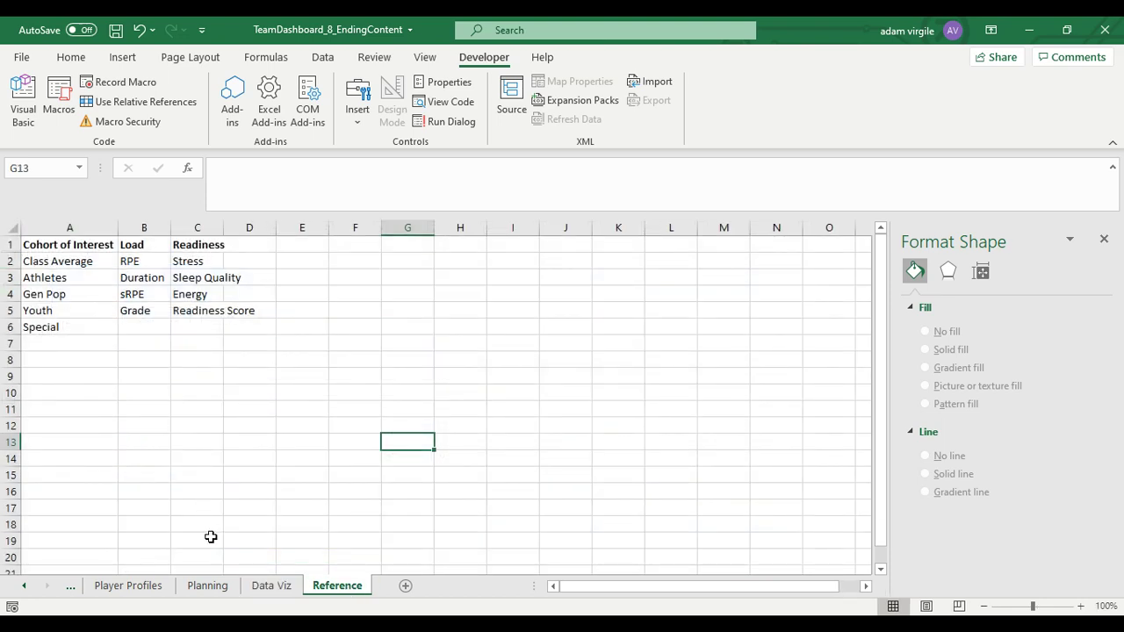
click(258, 586)
scroll(111, 460, down, 6)
scroll(110, 460, down, 7)
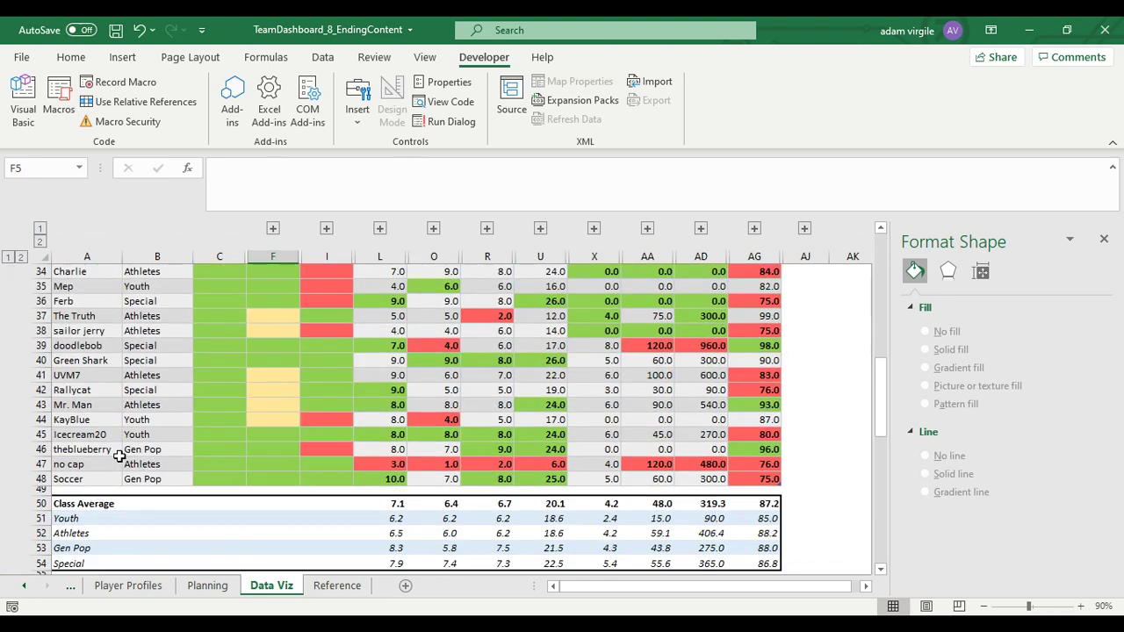
scroll(123, 458, down, 2)
click(109, 493)
Enter the headers ID and Date on the Reference sheet, placing them in H1 and I1.
click(337, 586)
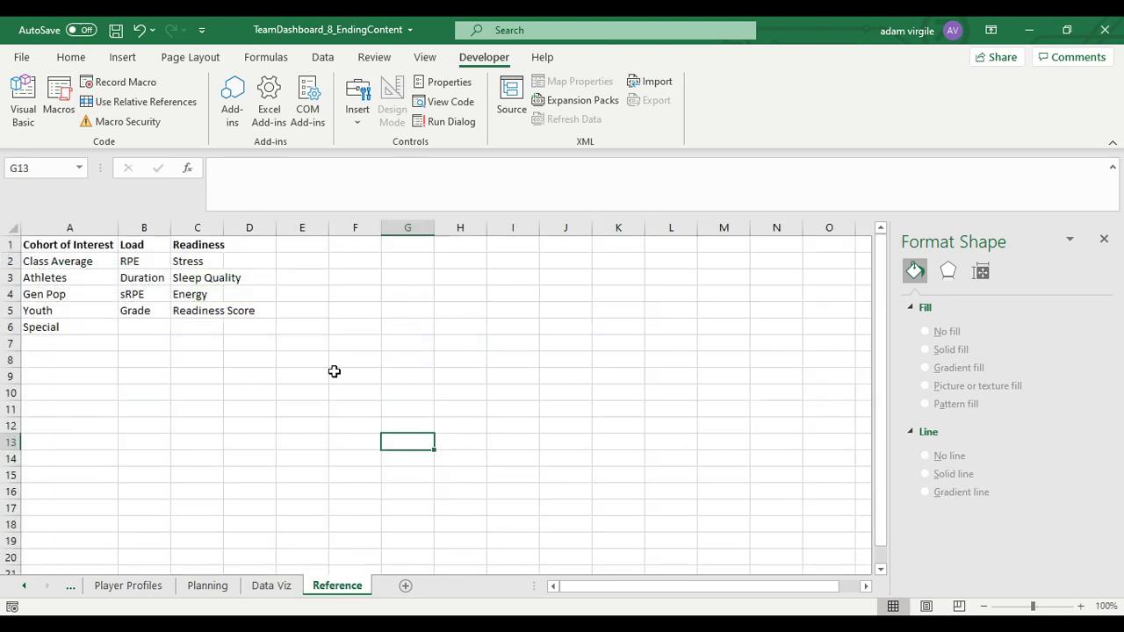
click(402, 247)
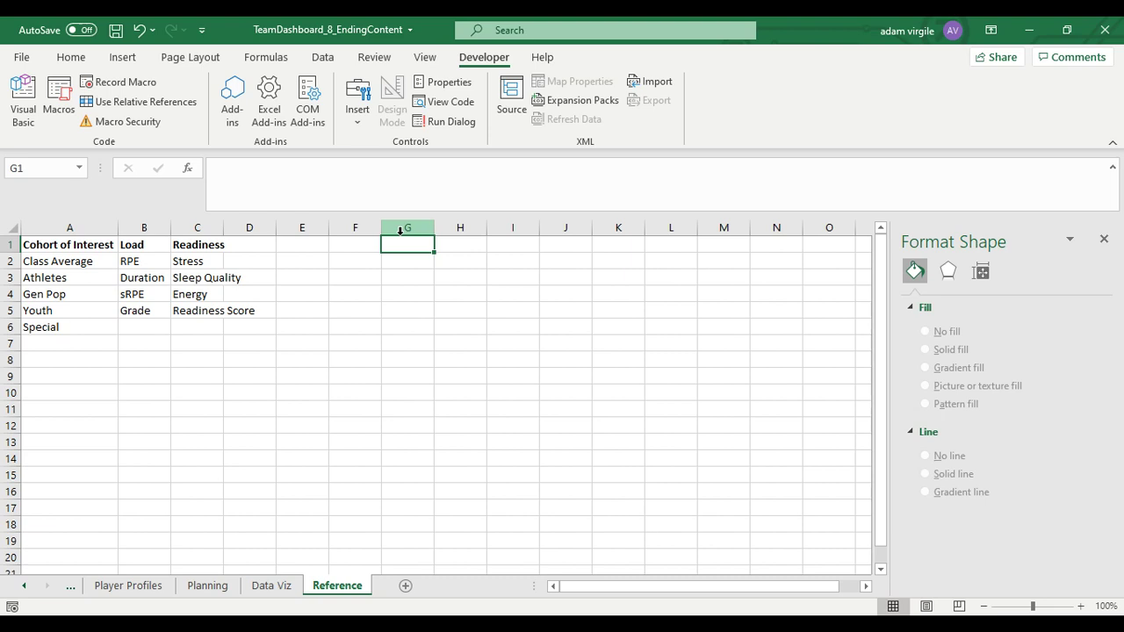
text(Date)
key(Return)
key(Up)
text(I)
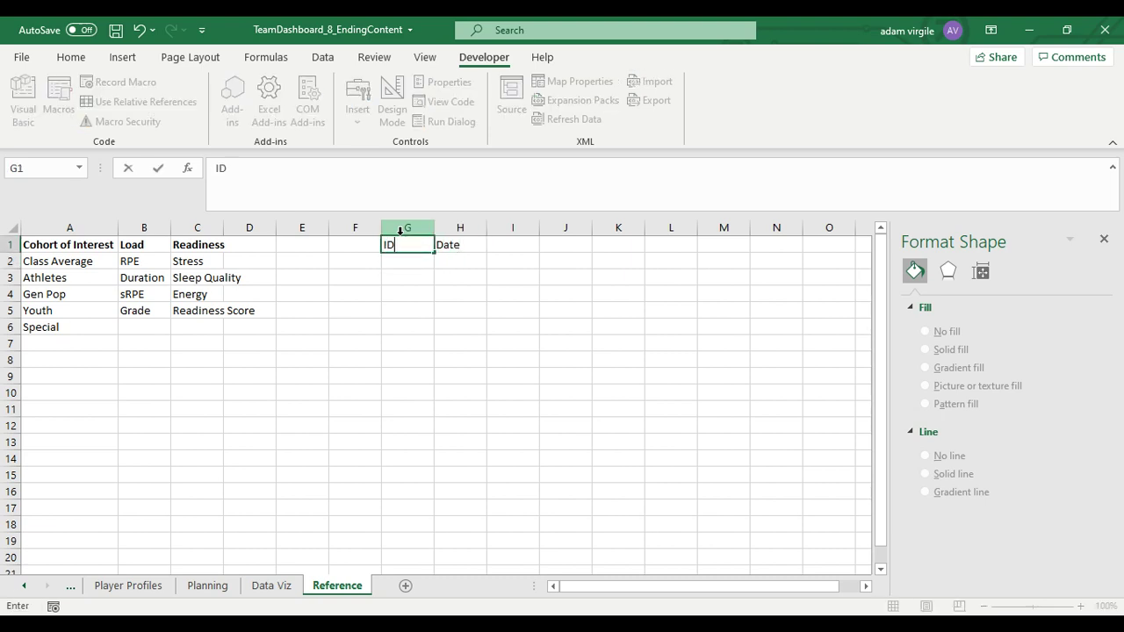
key(Return)
drag(409, 246, 492, 258)
click(479, 263)
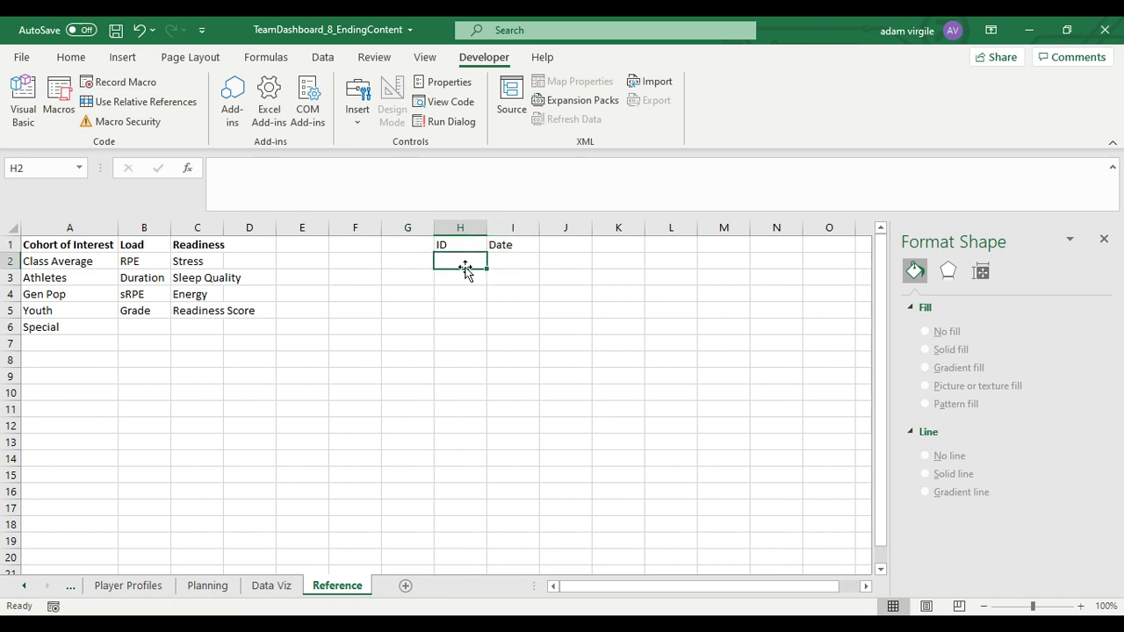
Label F2 "Scrollbar selection" and F3 "Date selection" on the Reference sheet, and fit column F to its contents.
click(272, 586)
scroll(226, 298, up, 12)
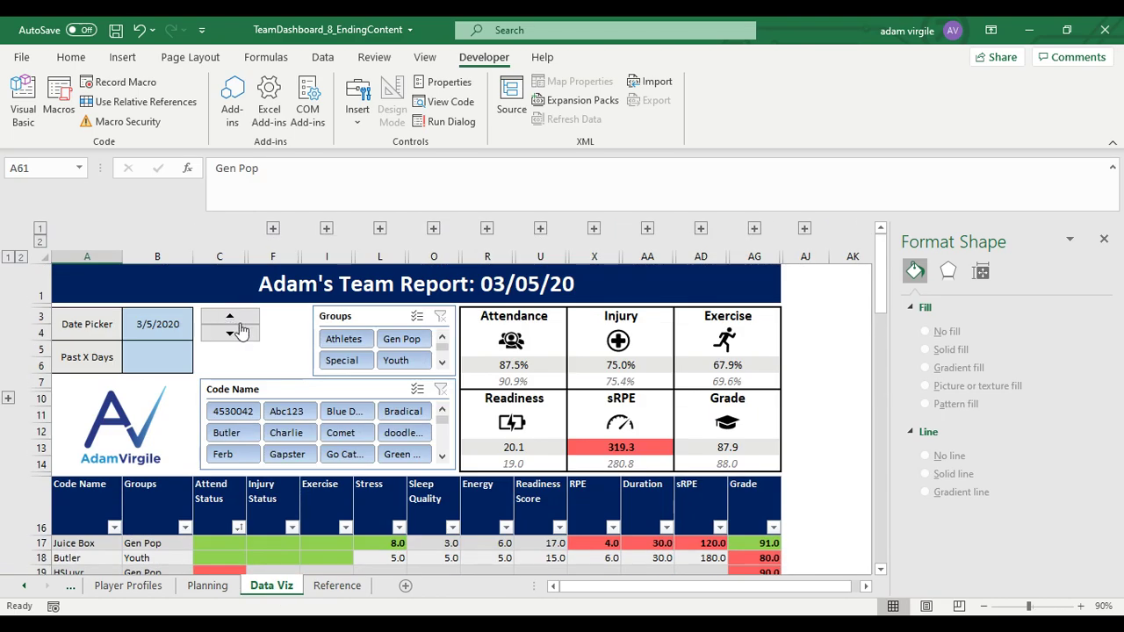
click(334, 586)
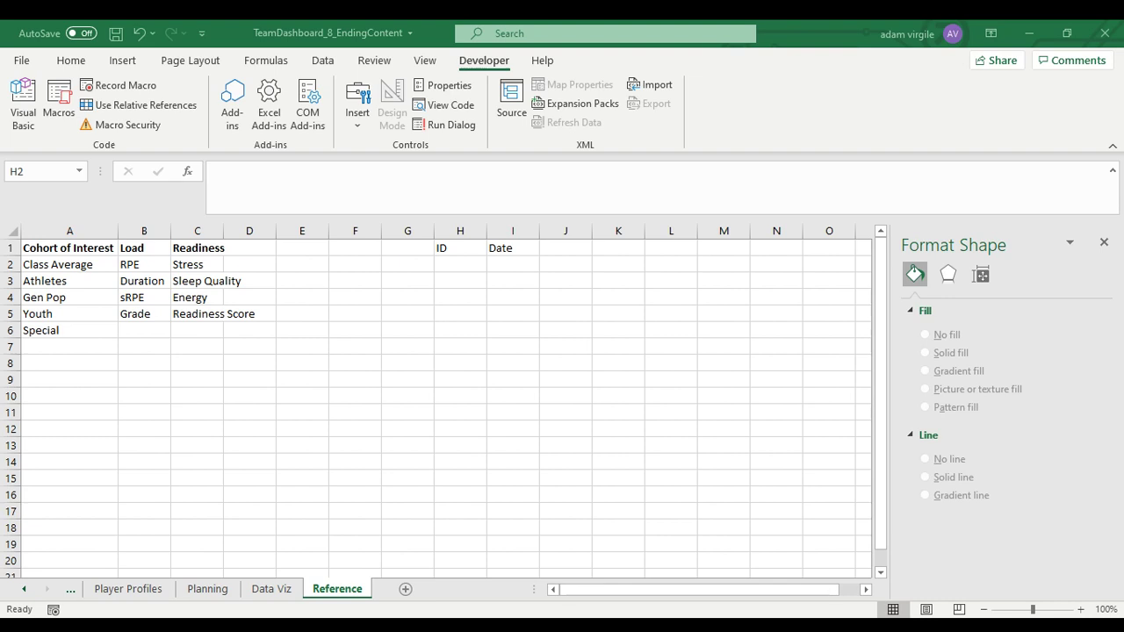
click(355, 265)
text(Scrollbar s)
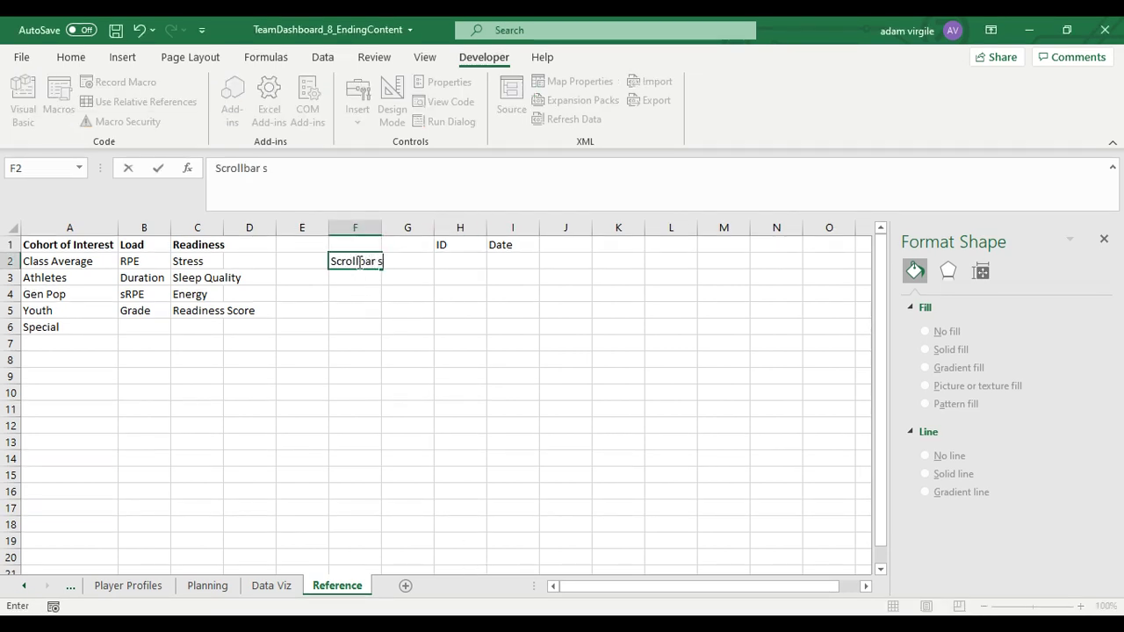
text(election)
key(Return)
text(D)
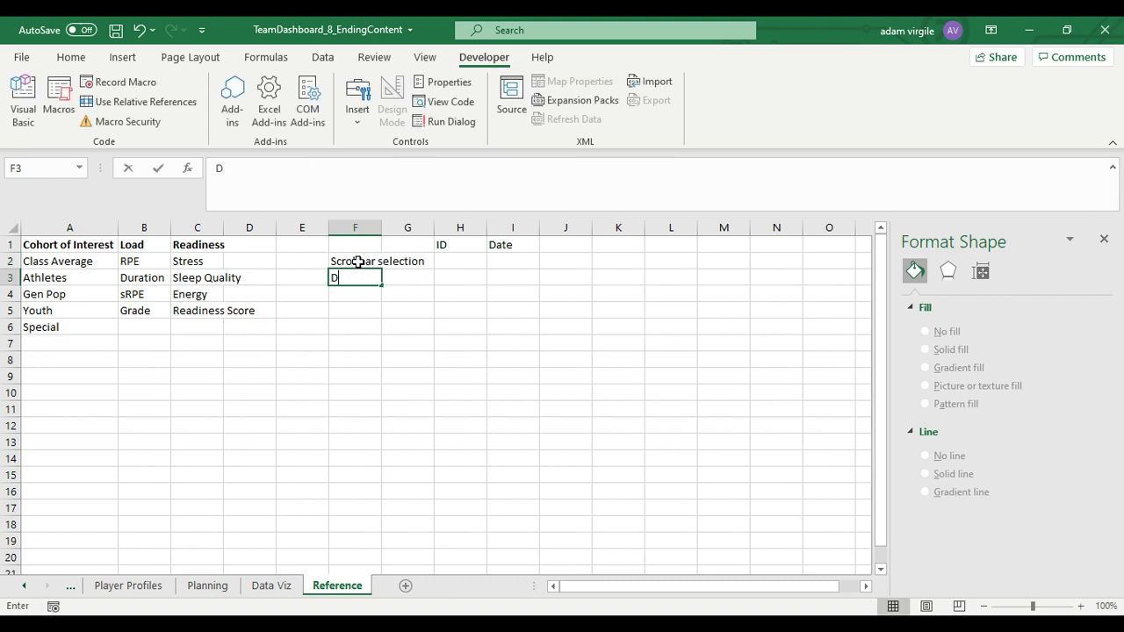
text(ate selection)
key(Return)
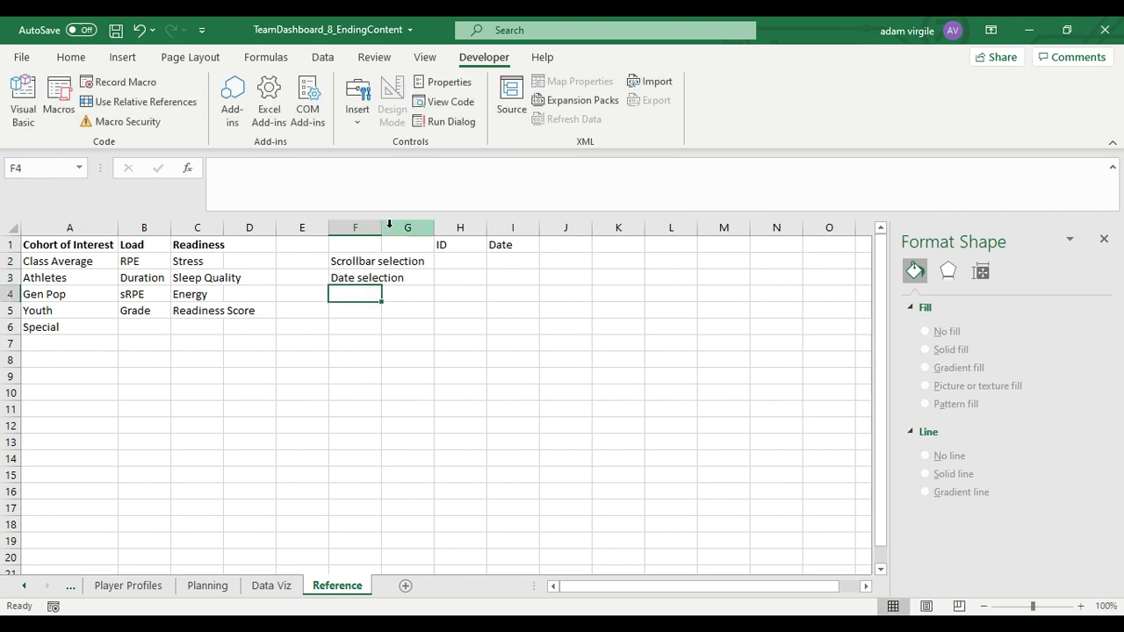
double_click(381, 227)
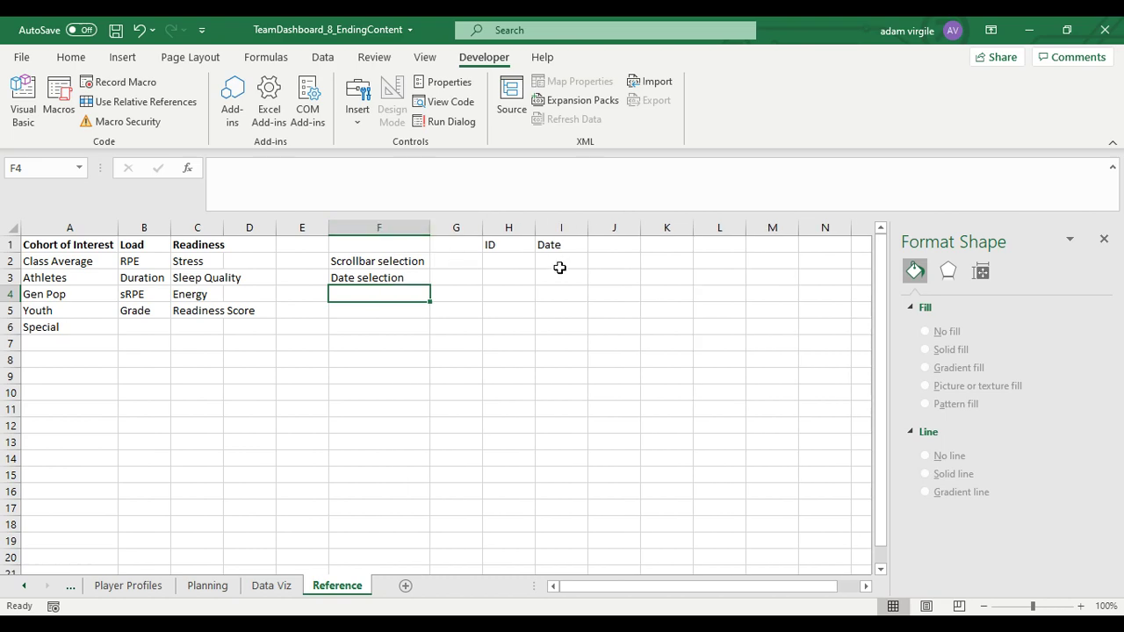
Examine the dates in the Date column of the Daily Entry sheet.
click(26, 588)
click(26, 588)
click(101, 589)
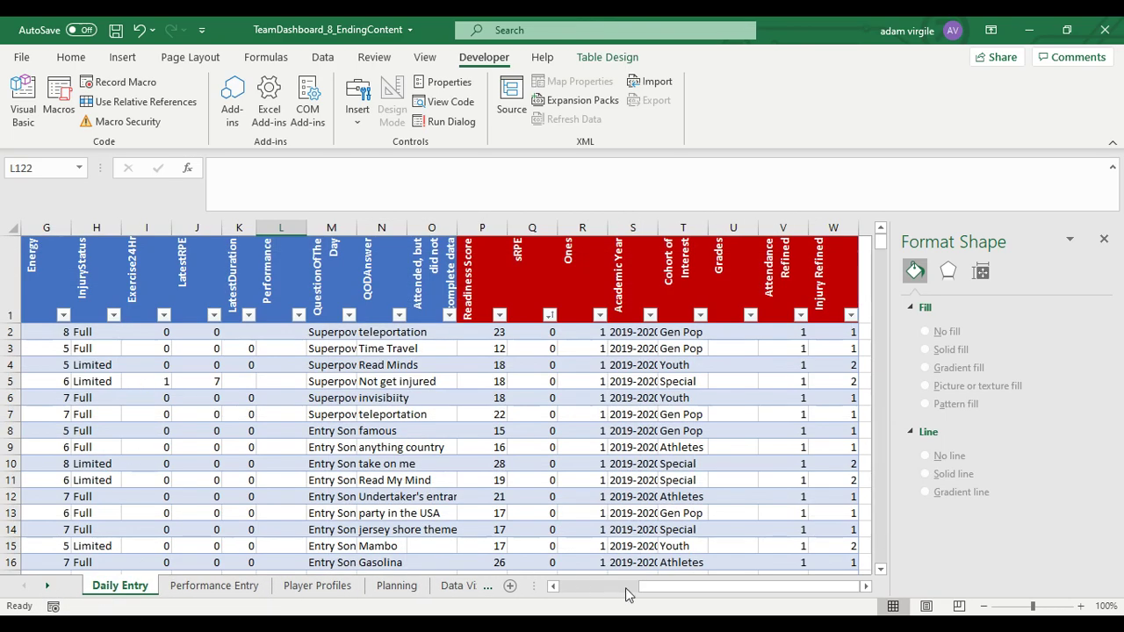
drag(642, 595, 383, 569)
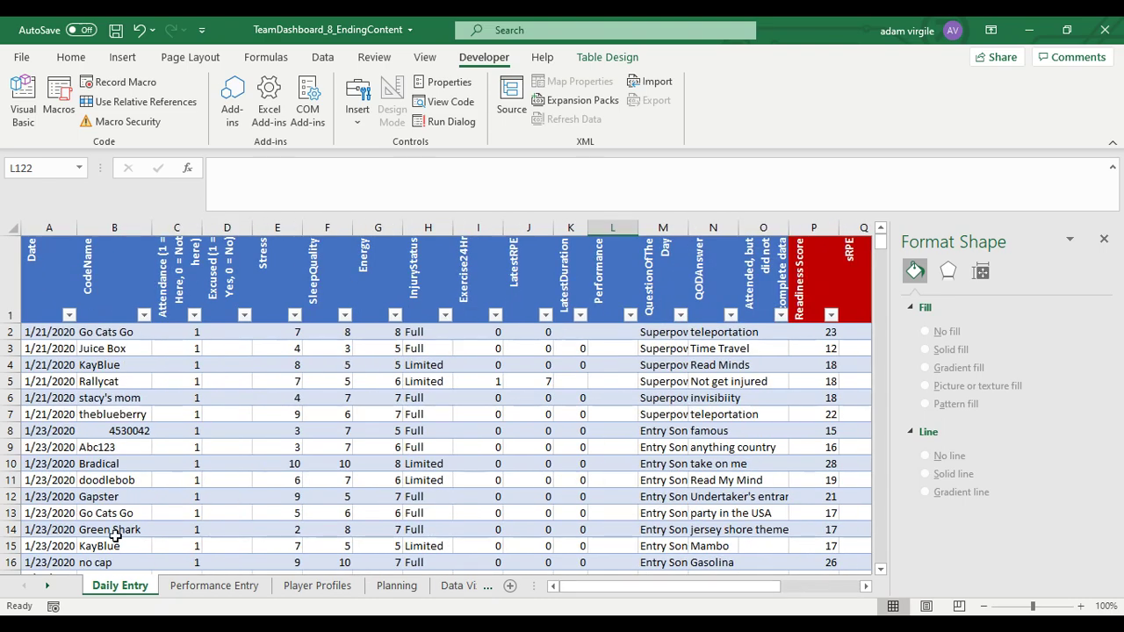
scroll(50, 430, down, 4)
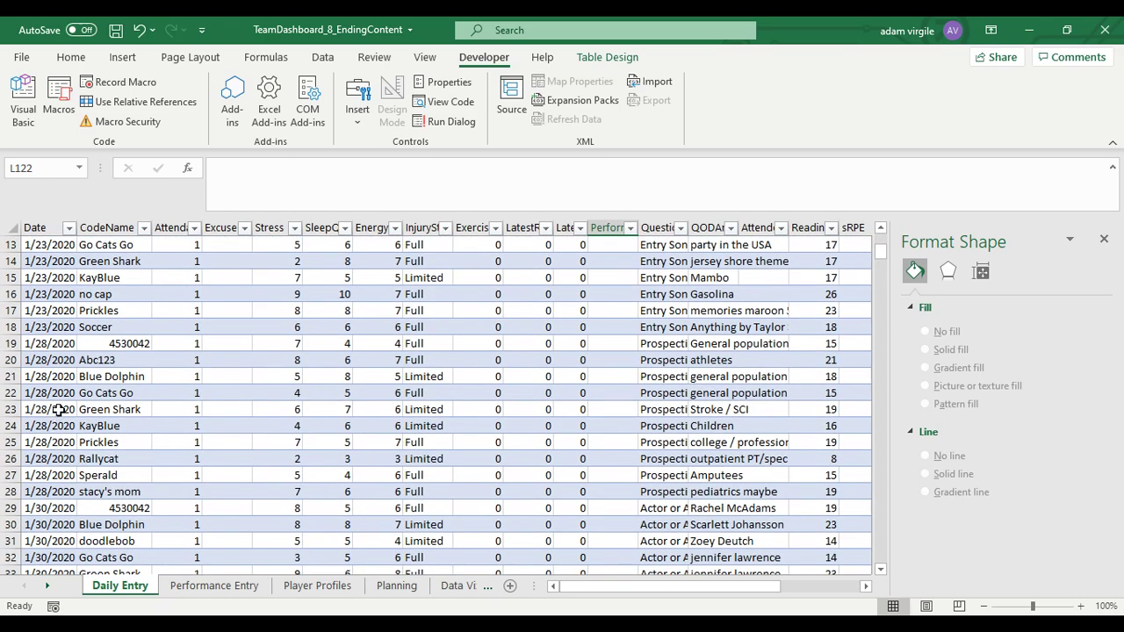
scroll(56, 413, up, 4)
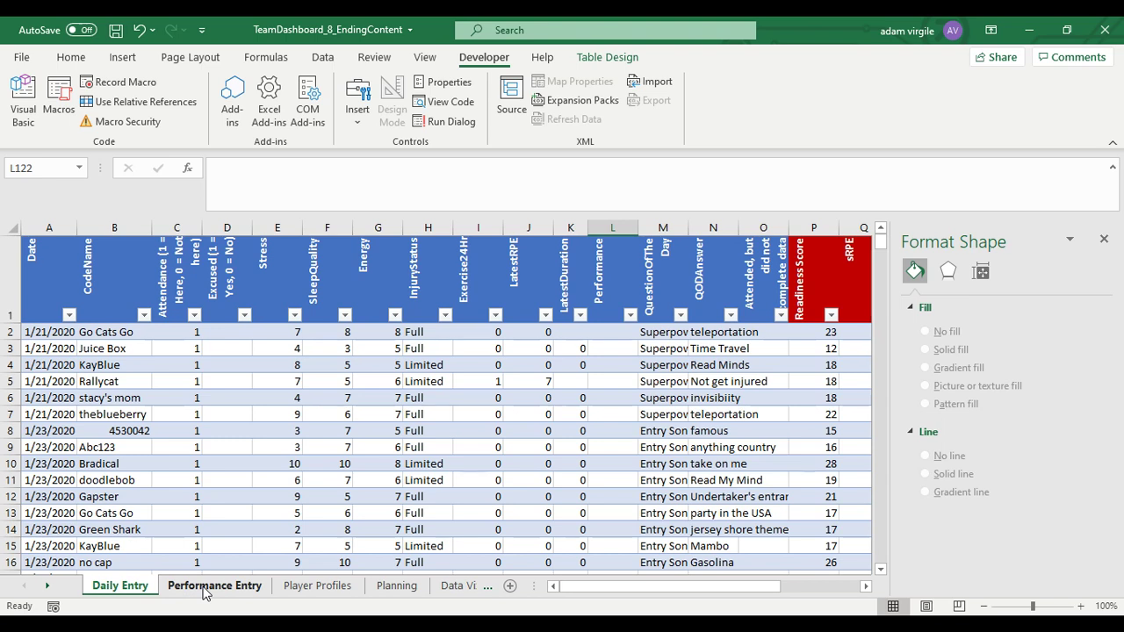
Copy the Date column from the Daily Entry sheet and paste it as values into column K of the Reference sheet.
click(50, 227)
right_click(55, 230)
click(99, 264)
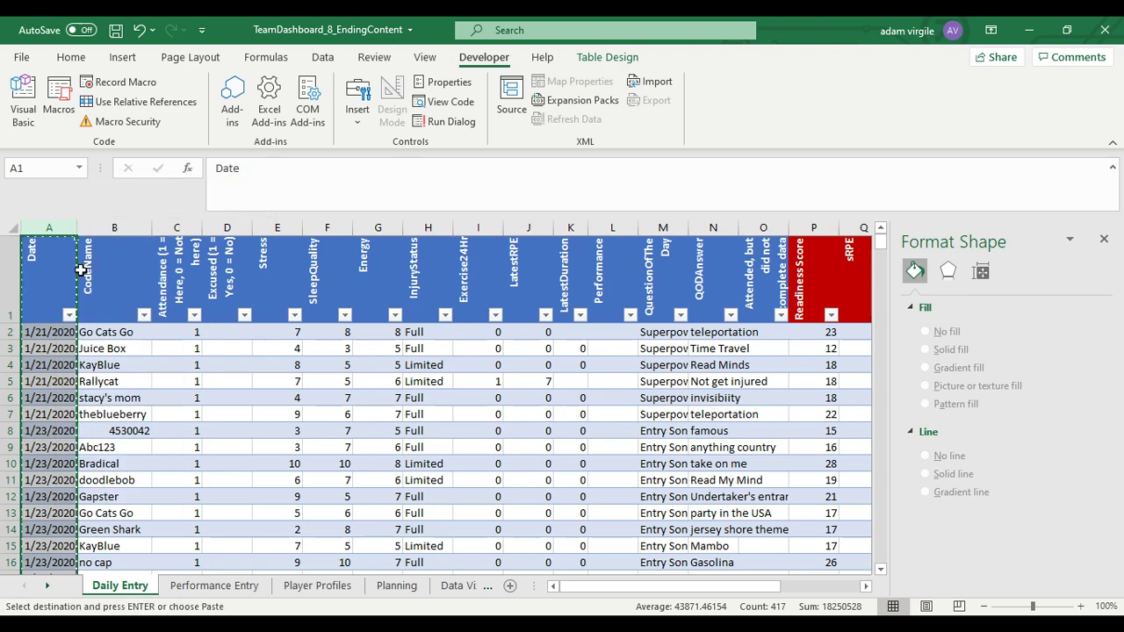
click(455, 590)
click(458, 586)
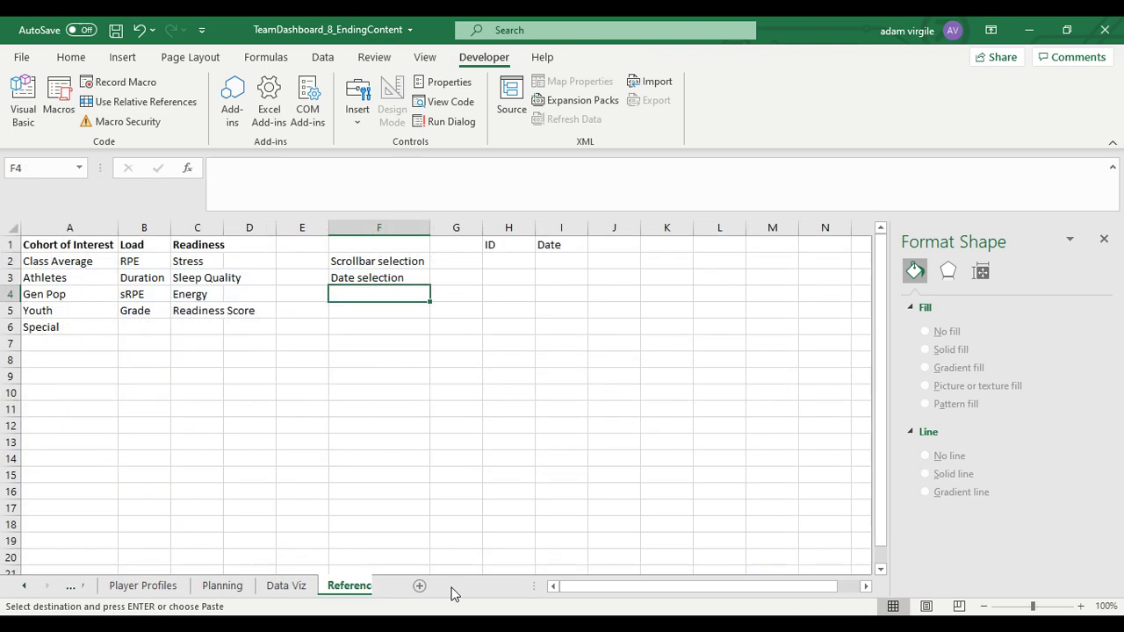
click(658, 227)
right_click(660, 230)
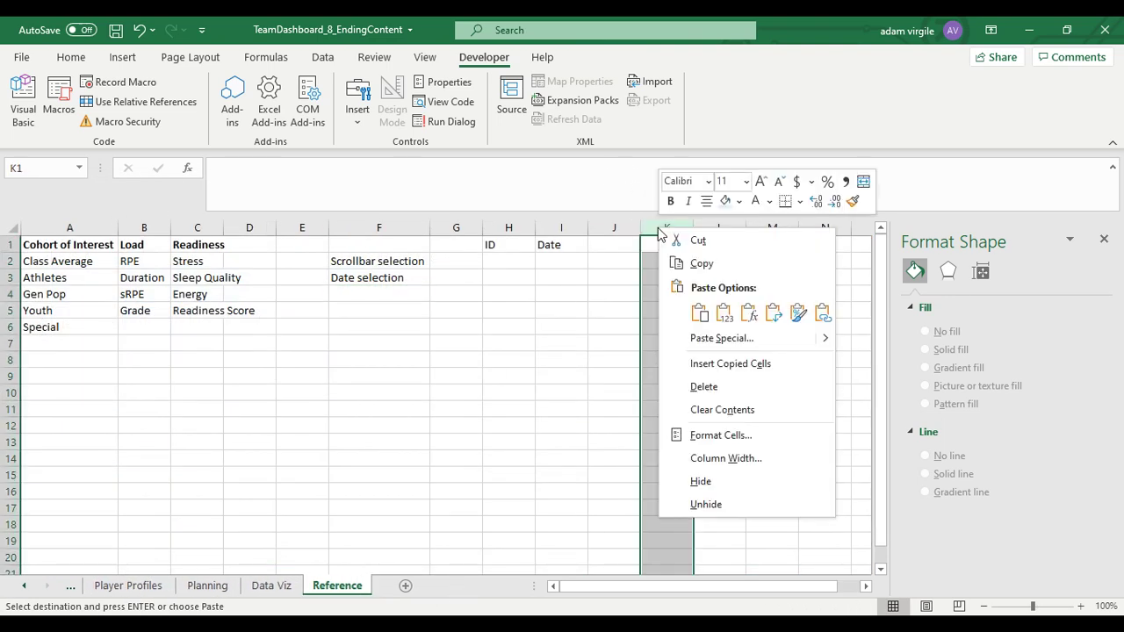
click(724, 312)
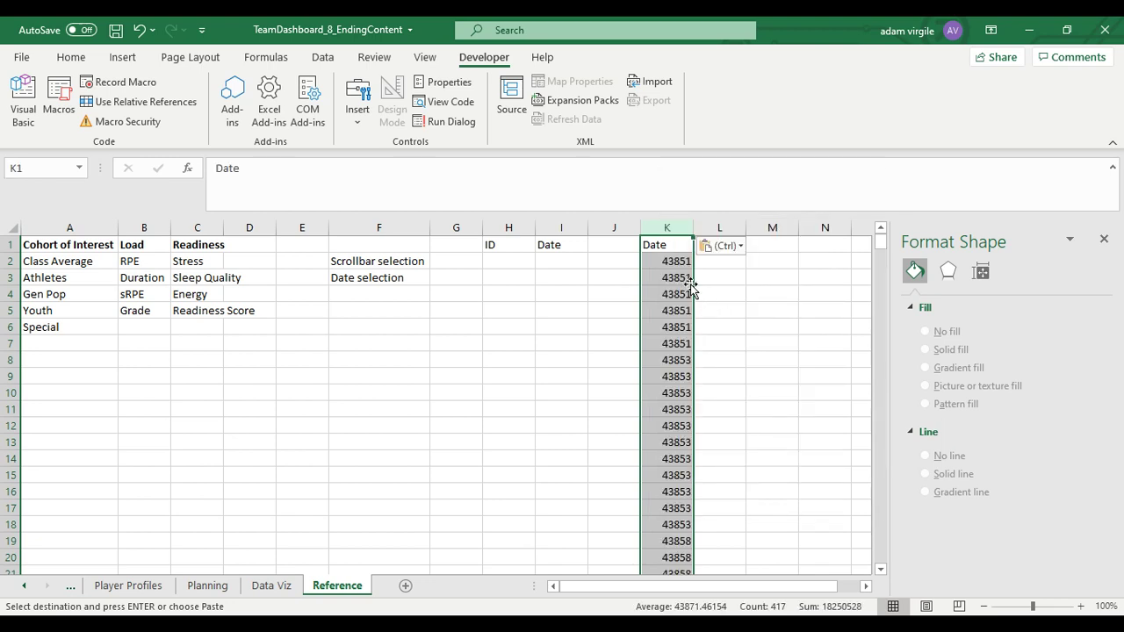
Format the pasted dates in column K as Short Date.
click(69, 59)
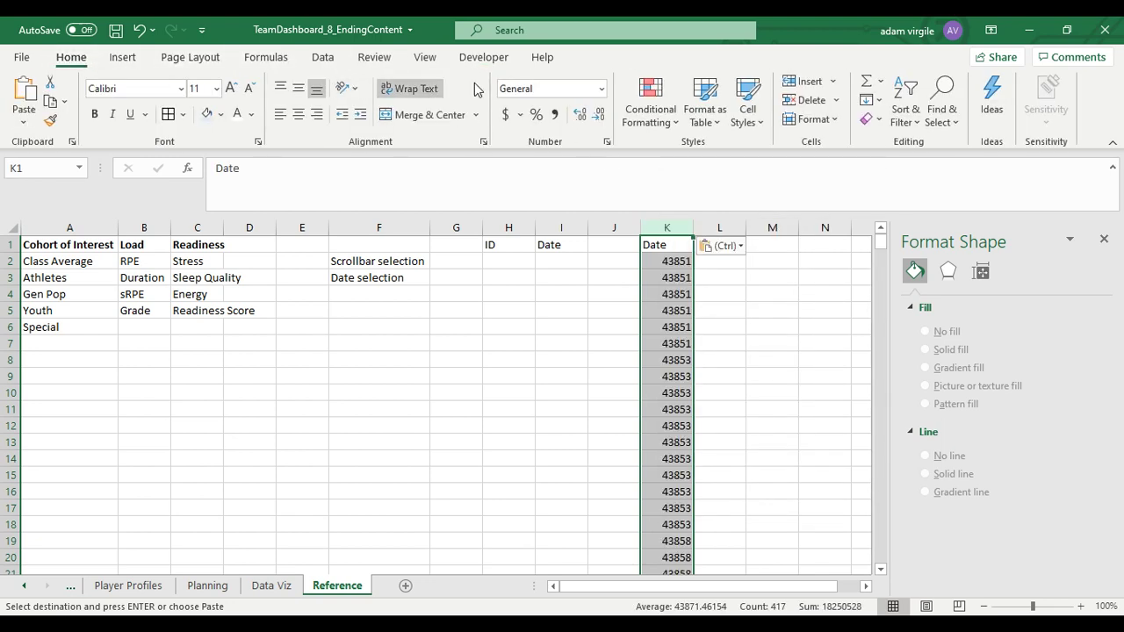
click(529, 87)
key(Down)
key(Down)
key(Down)
key(Down)
key(Return)
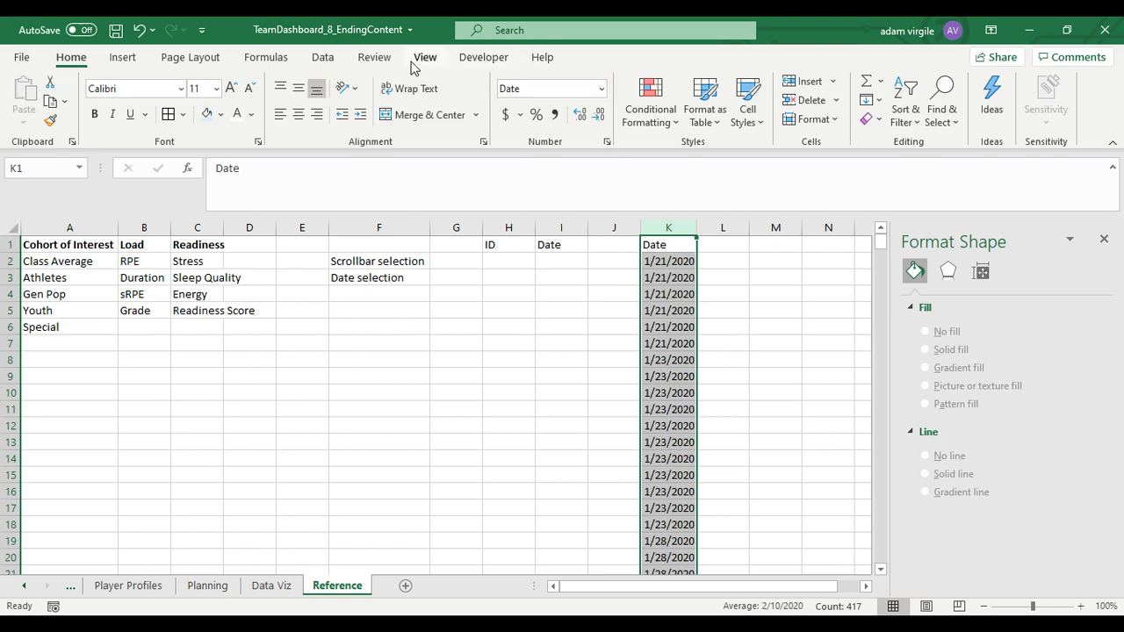
Remove the duplicate dates from column K, treating the first row as a header.
click(379, 63)
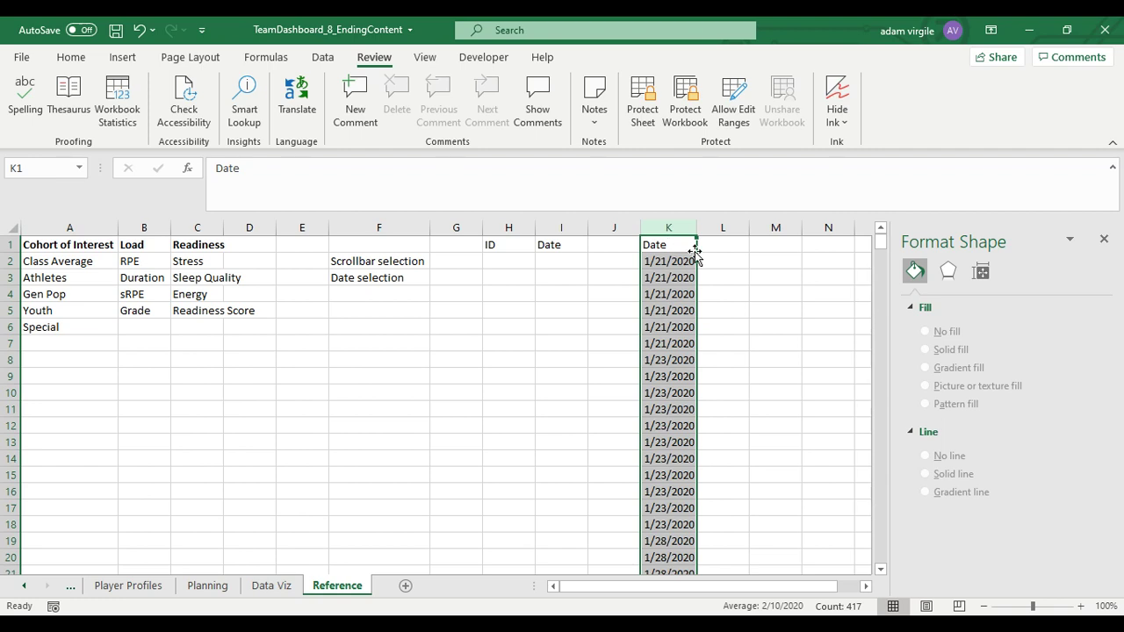
click(323, 58)
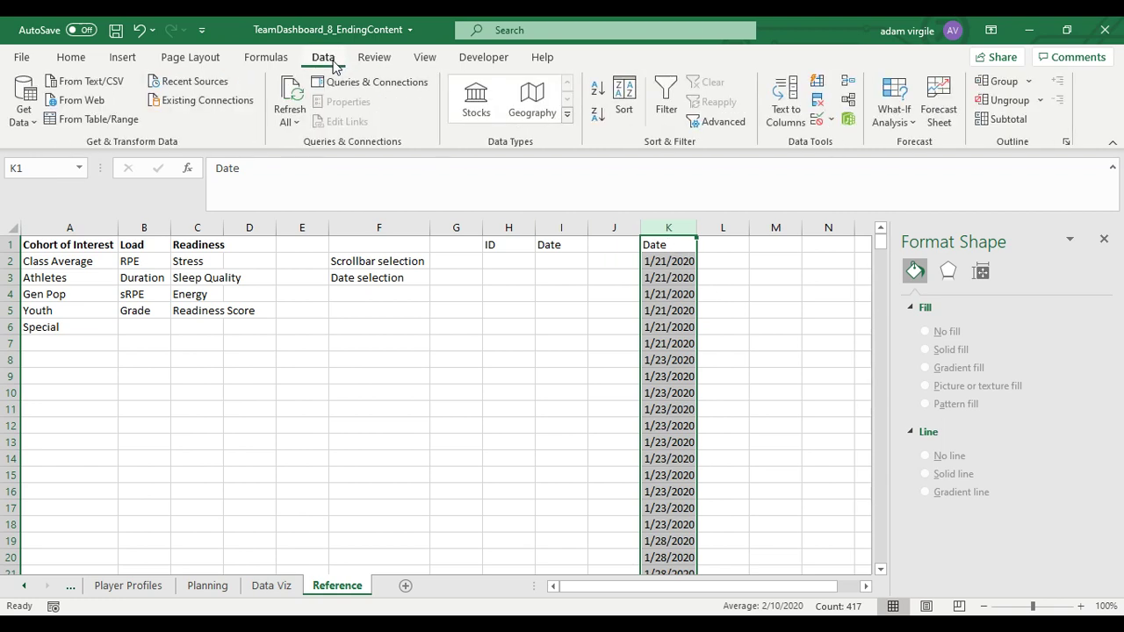
click(819, 103)
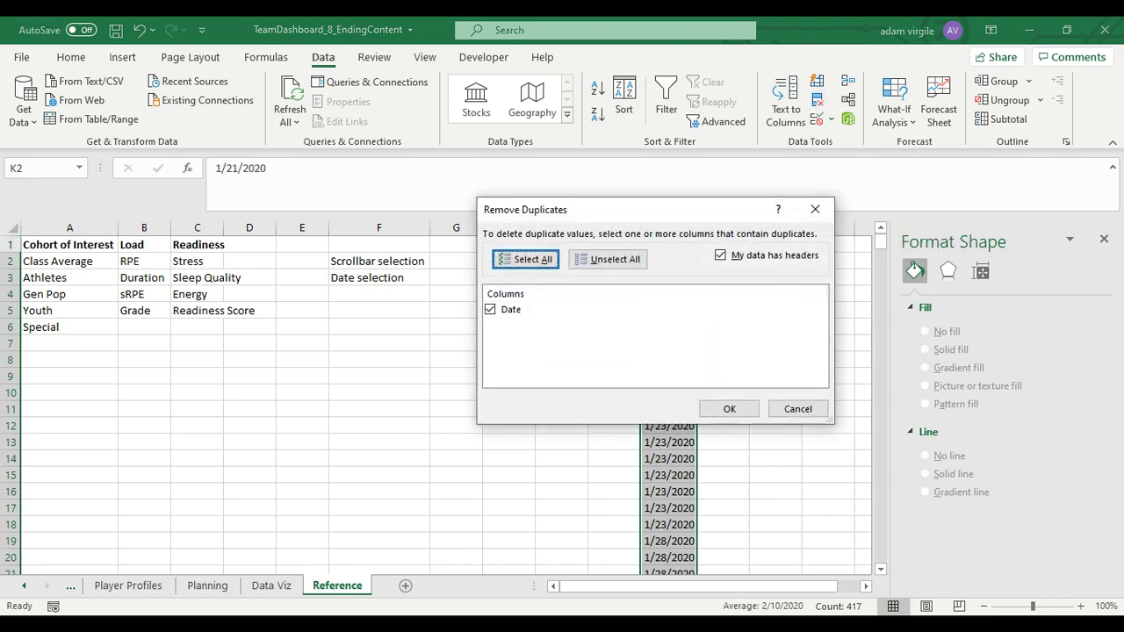
click(729, 409)
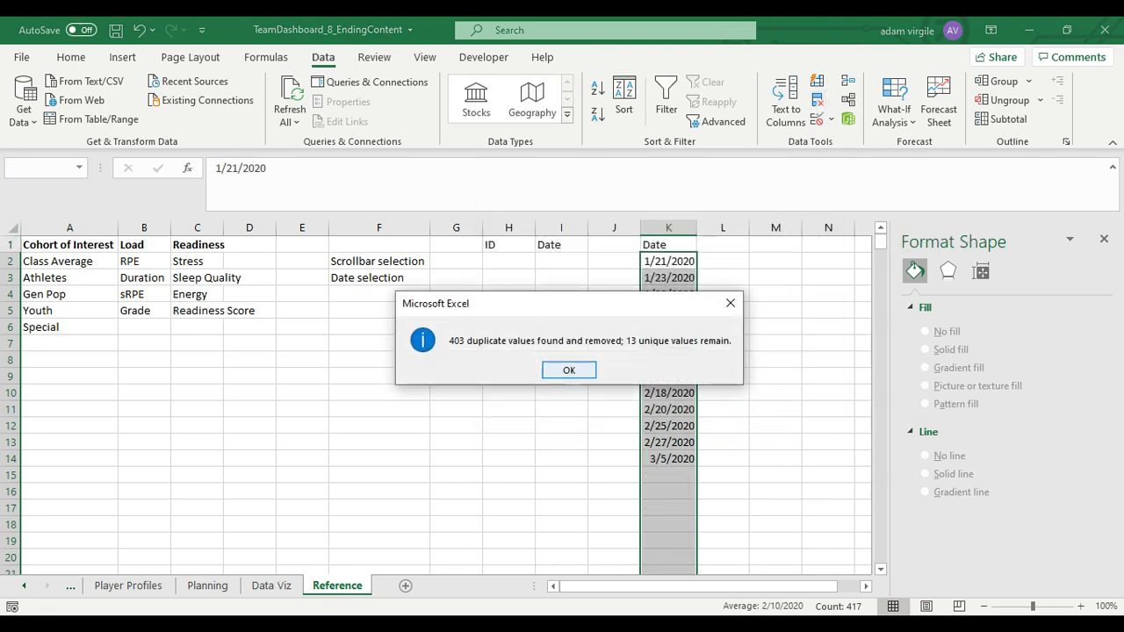
click(569, 369)
drag(682, 442, 670, 260)
click(669, 261)
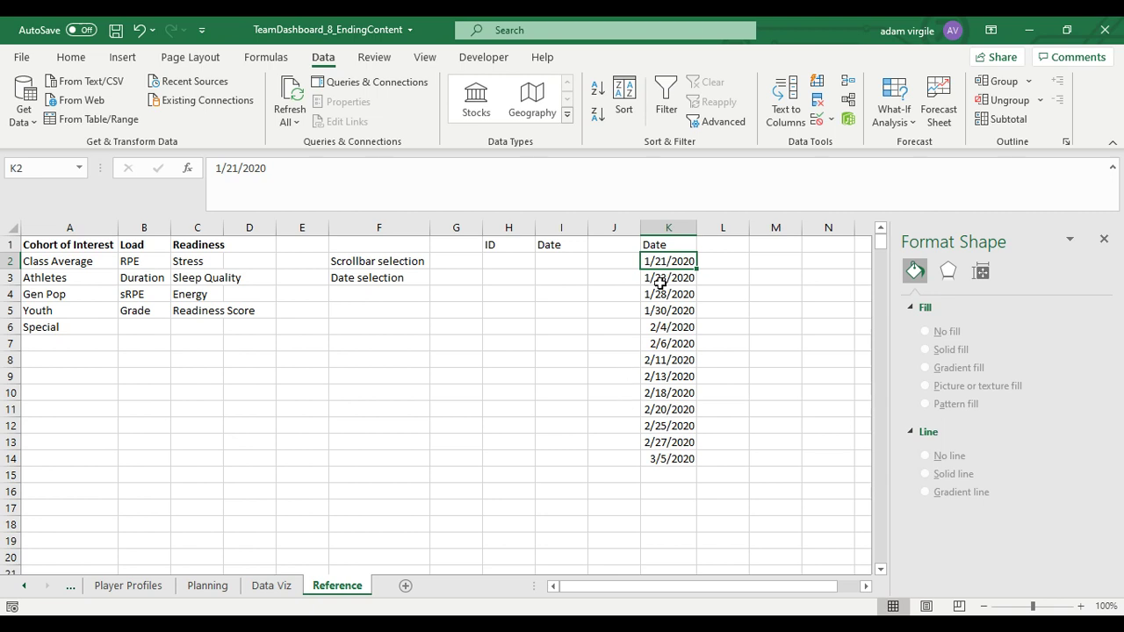
Delete column K with its pasted list of dates from the Reference sheet.
click(658, 228)
right_click(658, 228)
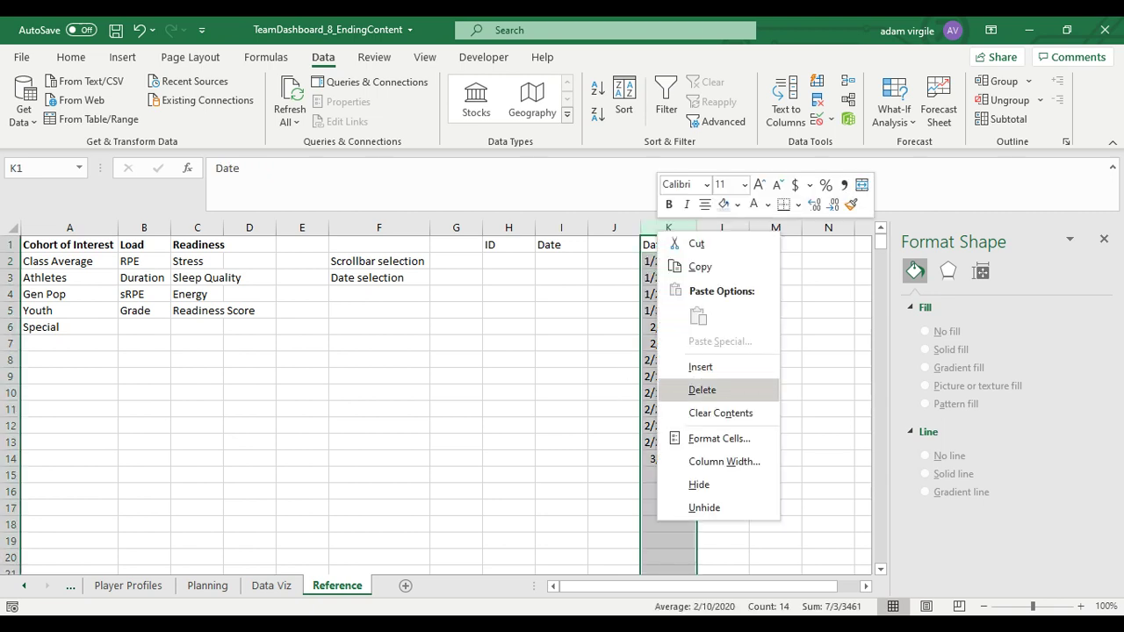
click(702, 389)
Enter =UNIQUE(tbl_daily[Date]) in I2 to list each distinct report date under the Date header.
click(570, 260)
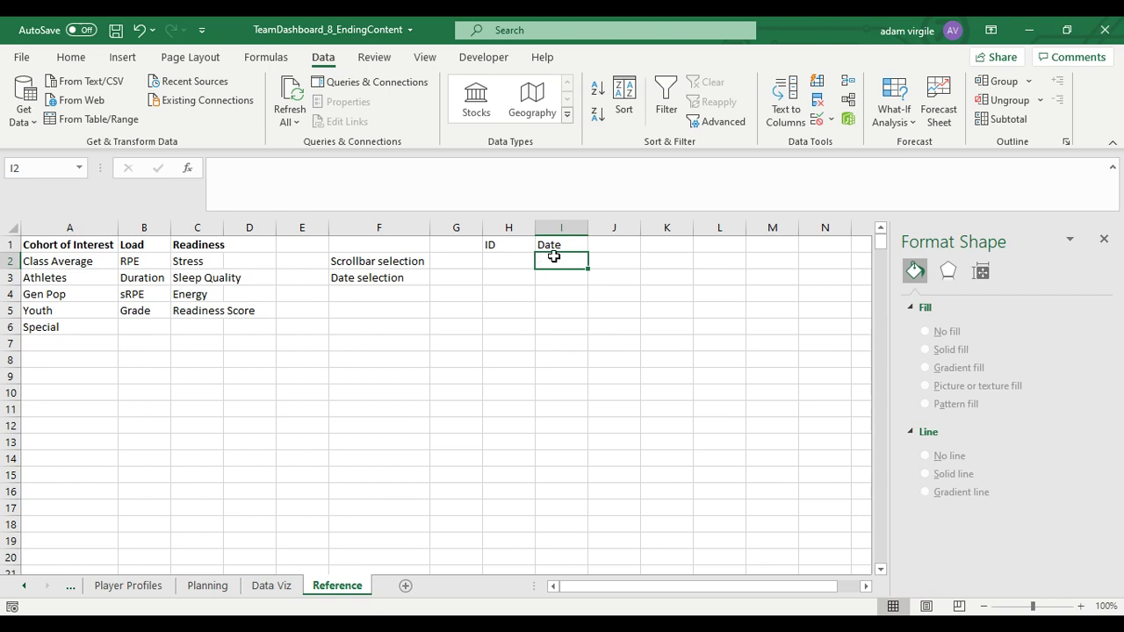
text(=UNIQUE()
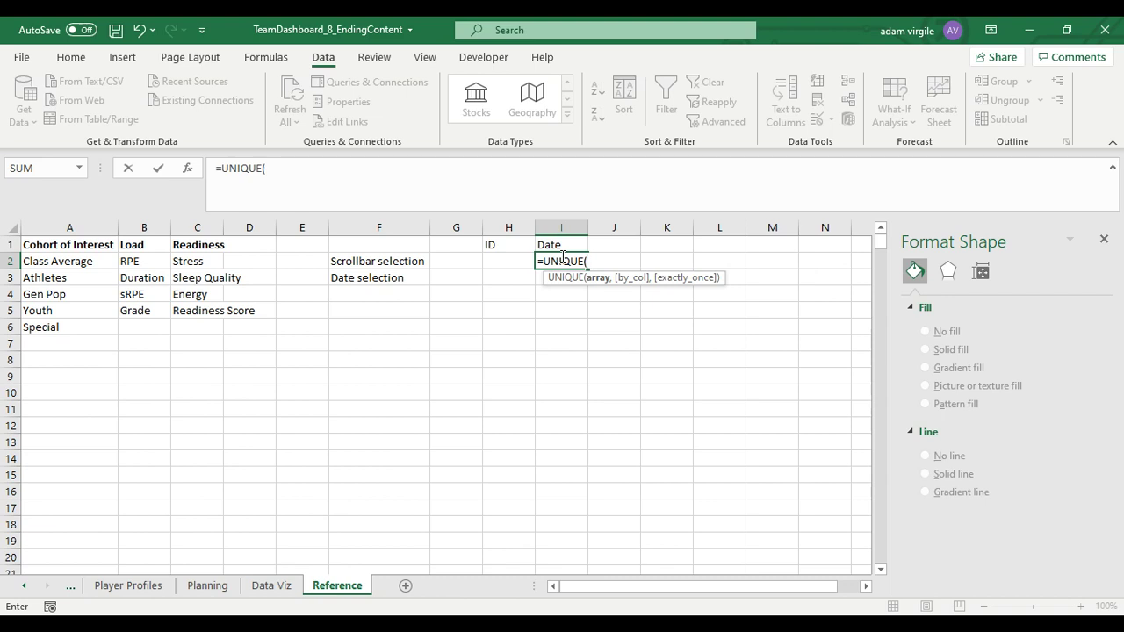
text(tbl)
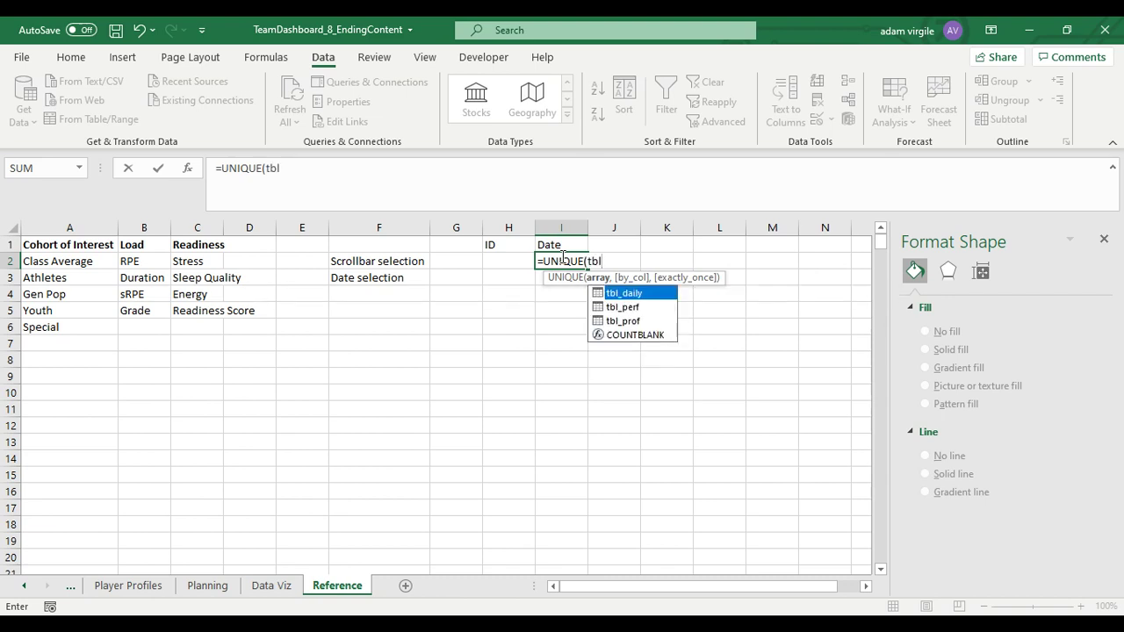
key(Tab)
text([Da)
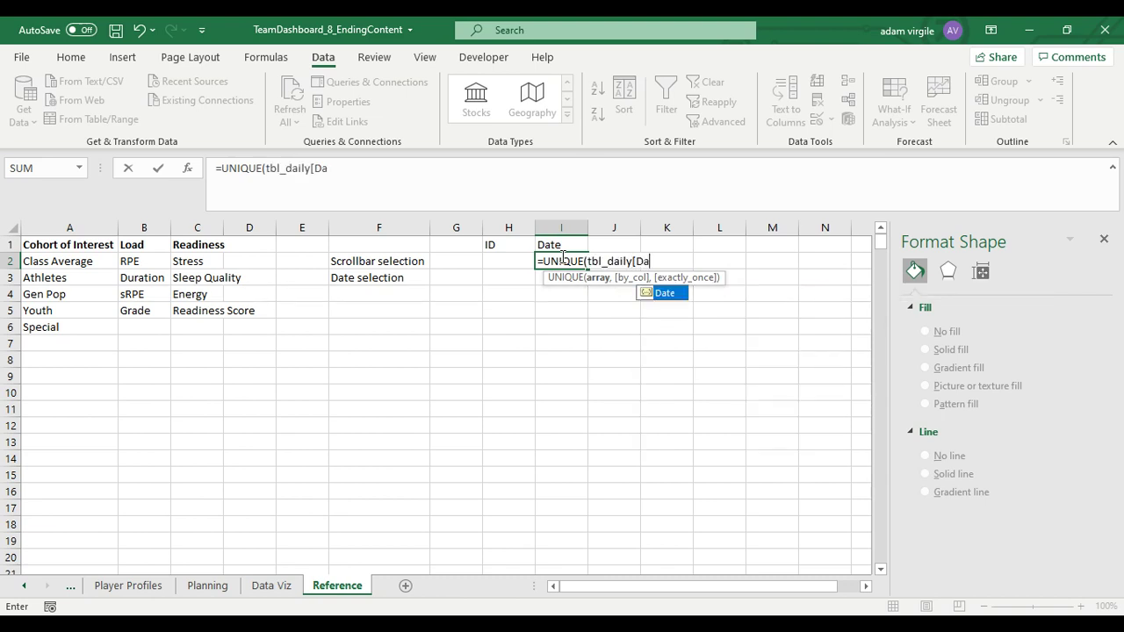
text(te]))
key(Return)
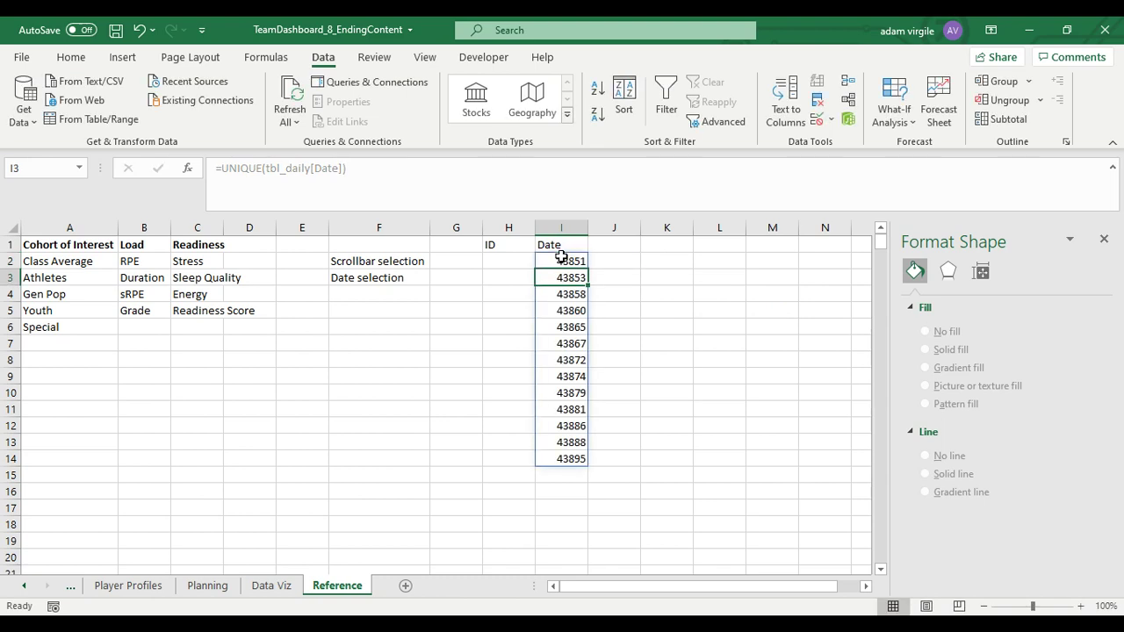
Format the list of unique dates in I2:I14 as Short Date.
drag(561, 256, 566, 460)
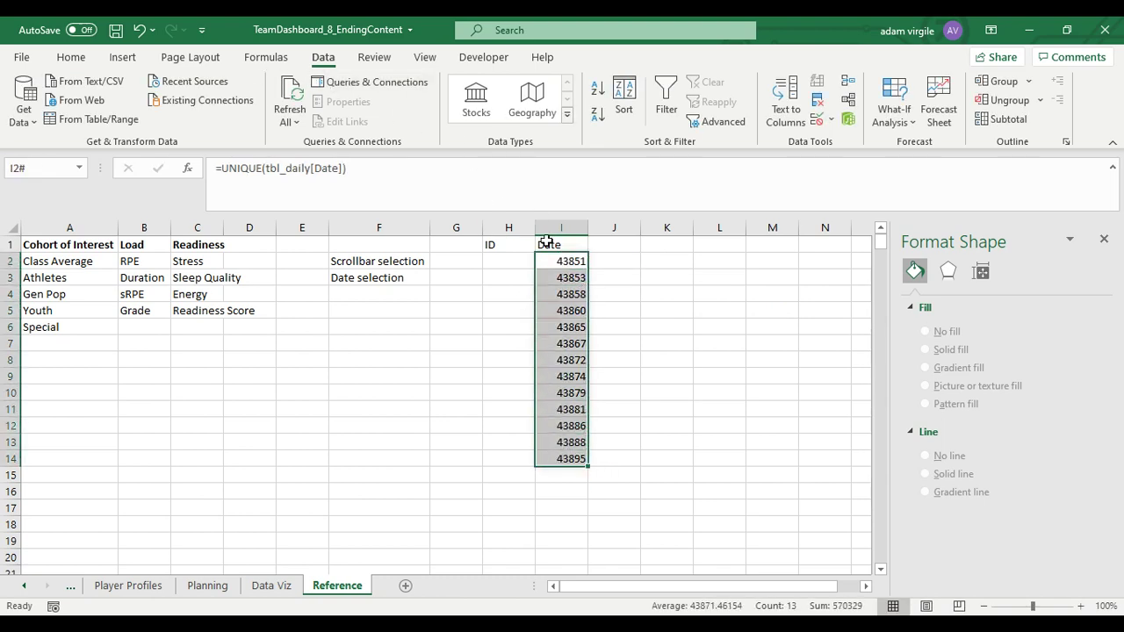
click(569, 261)
drag(565, 266, 569, 460)
click(71, 57)
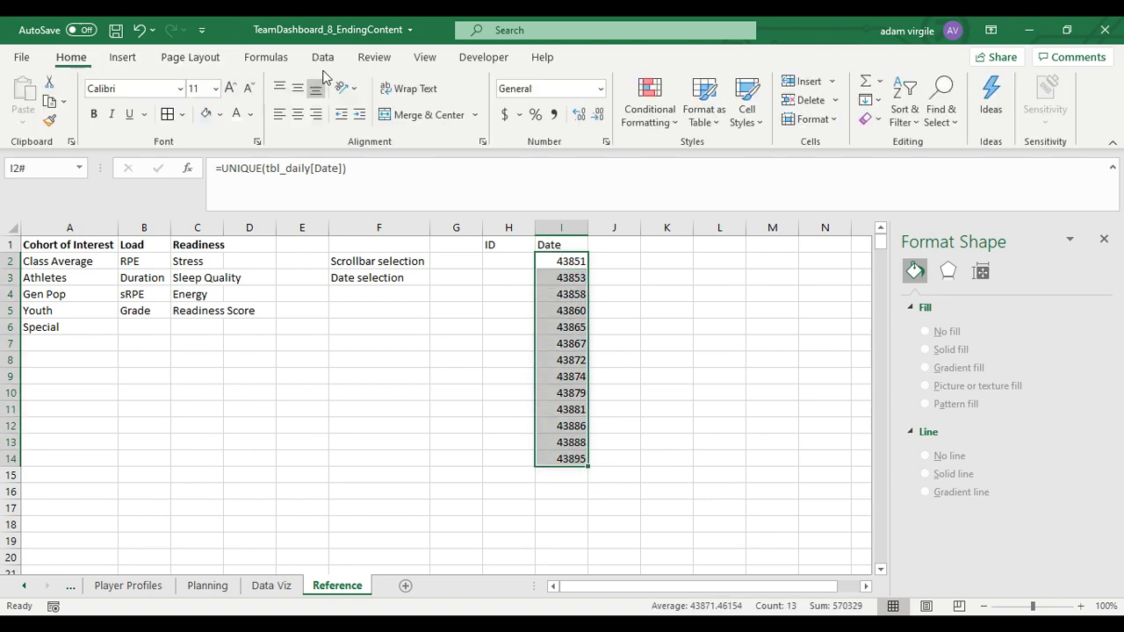
click(543, 90)
text(Short Date)
key(Return)
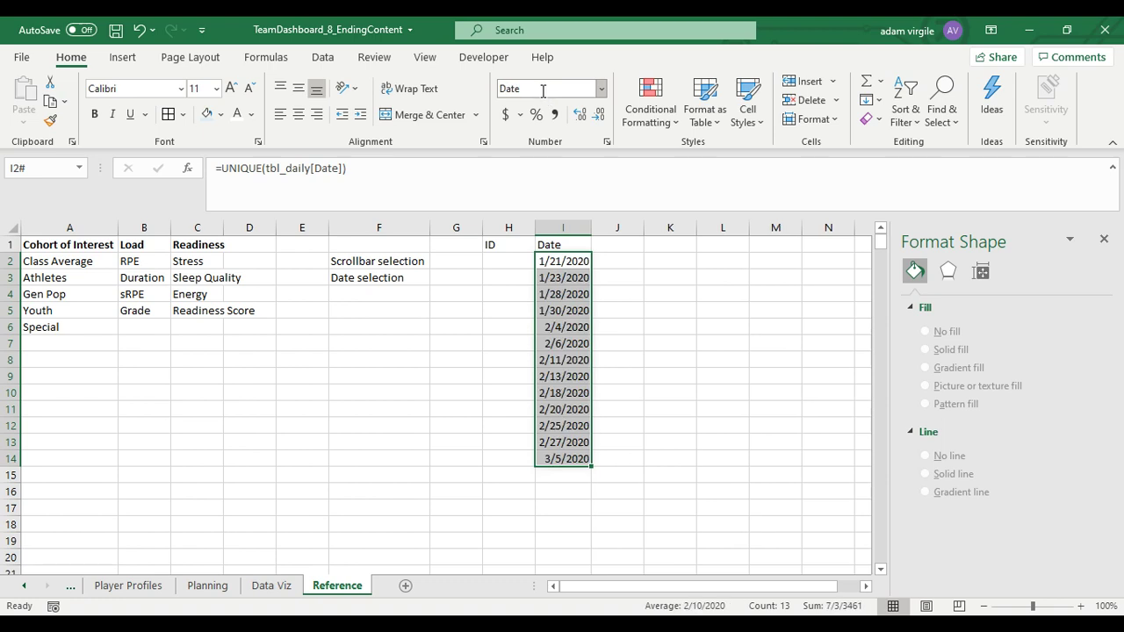
click(560, 278)
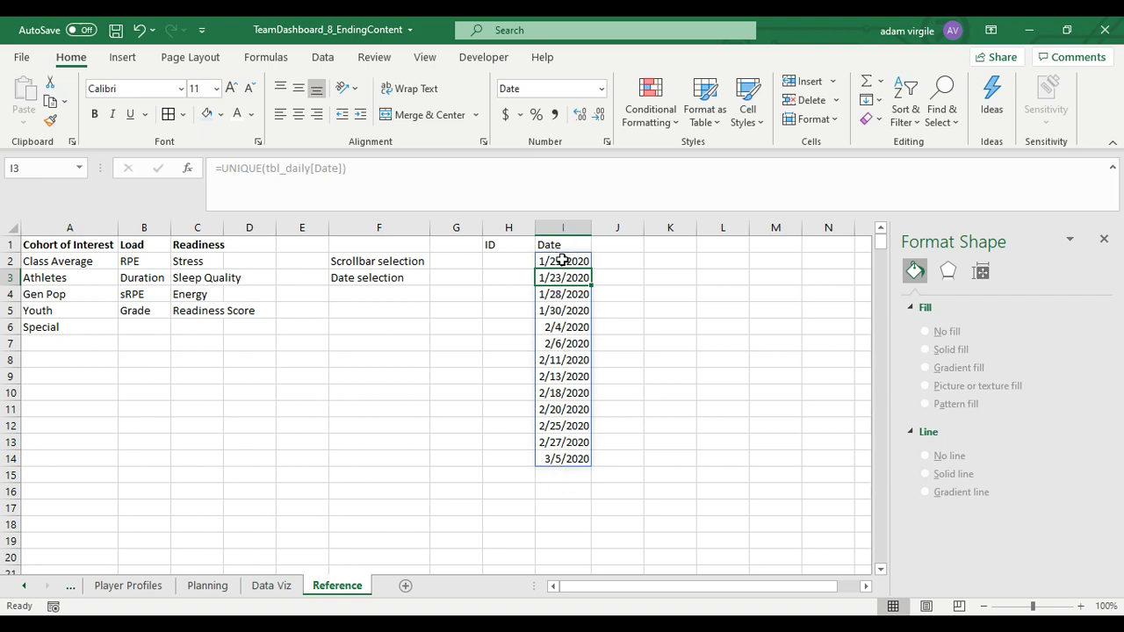
Sort the Daily Entry table by date from newest to oldest and check the order of the unique dates on the Reference sheet.
click(26, 588)
click(85, 594)
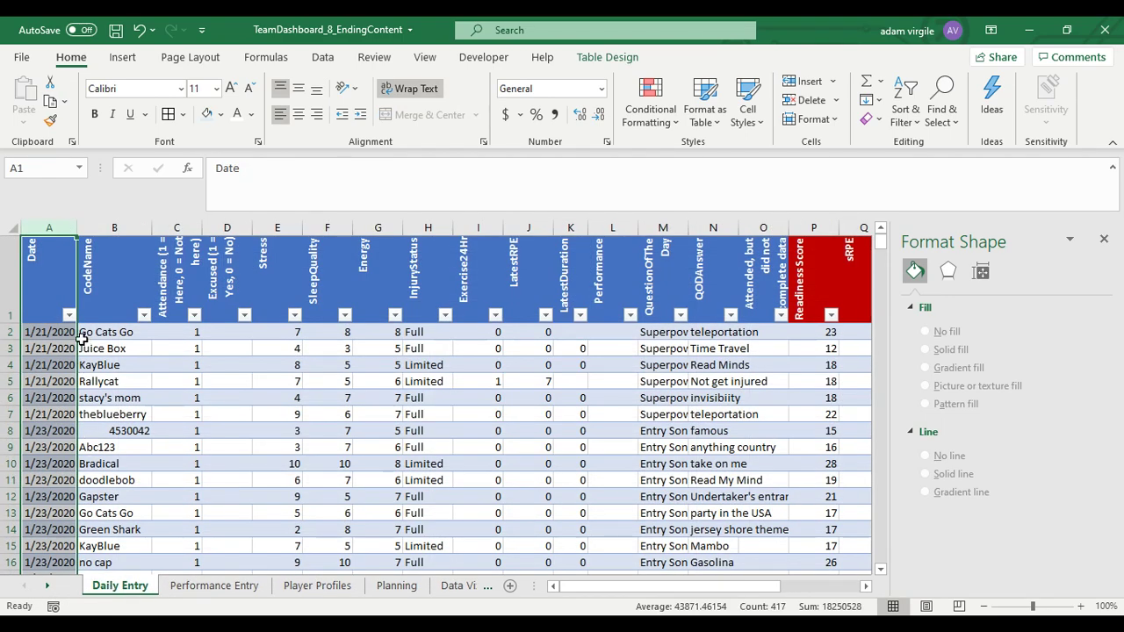
click(69, 316)
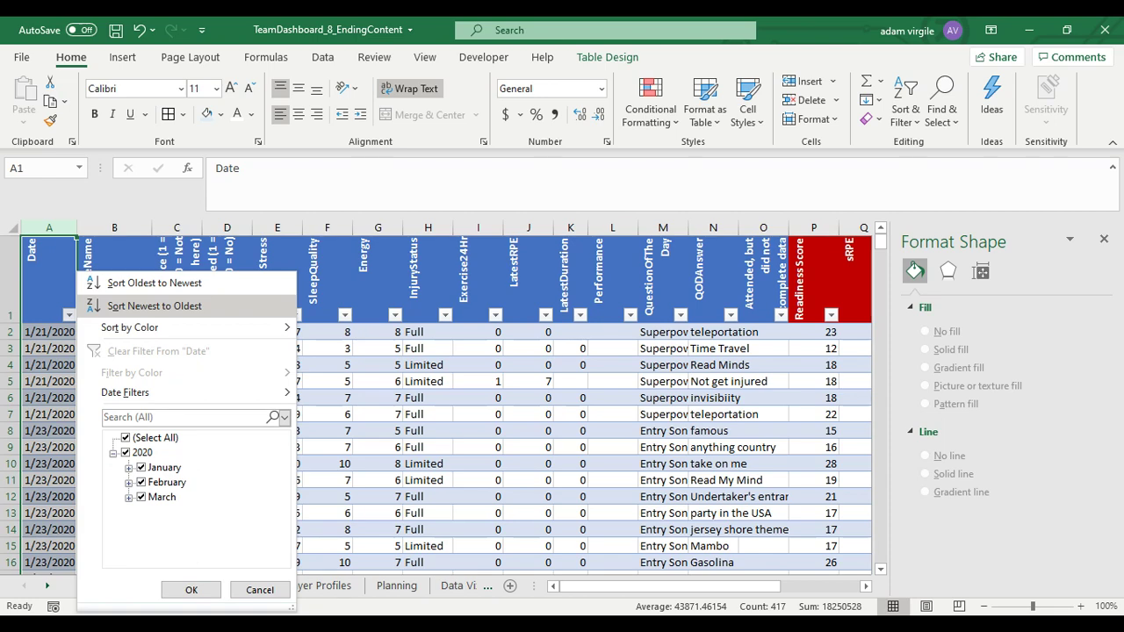
click(140, 305)
click(167, 347)
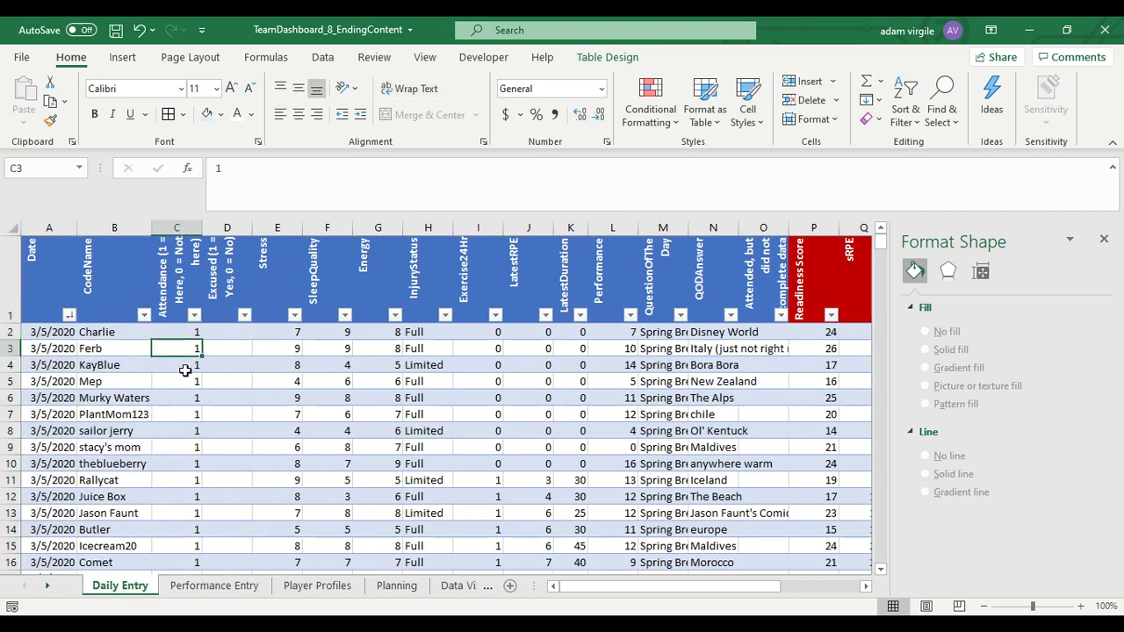
click(447, 587)
click(450, 587)
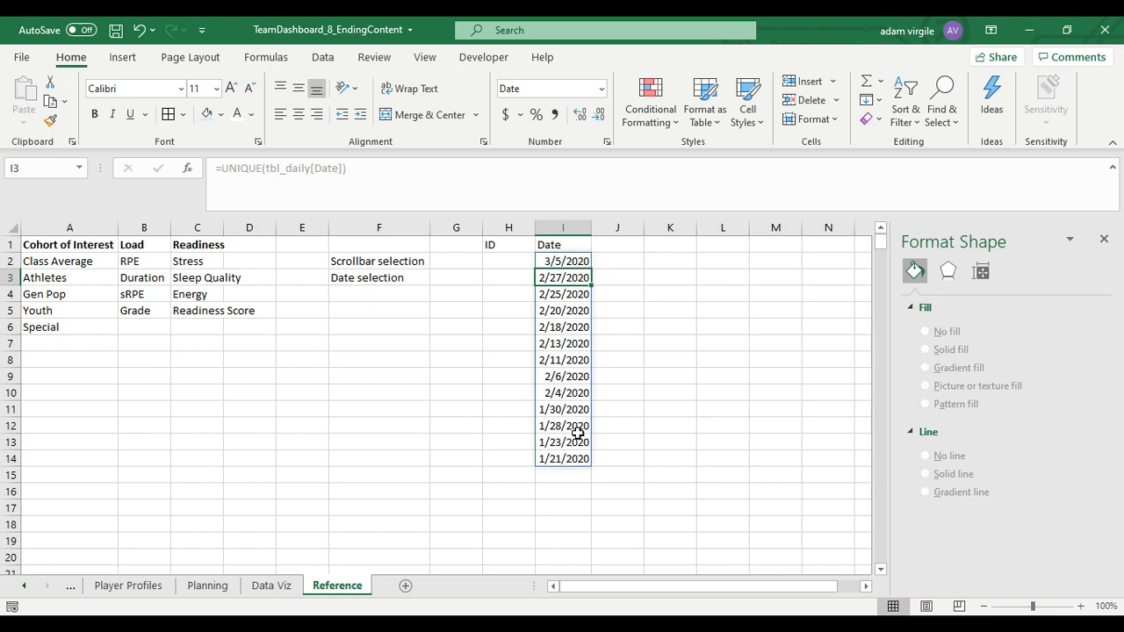
Wrap the formula in I2 in SORT so it reads =SORT(UNIQUE(tbl_daily[Date])).
click(562, 262)
click(219, 167)
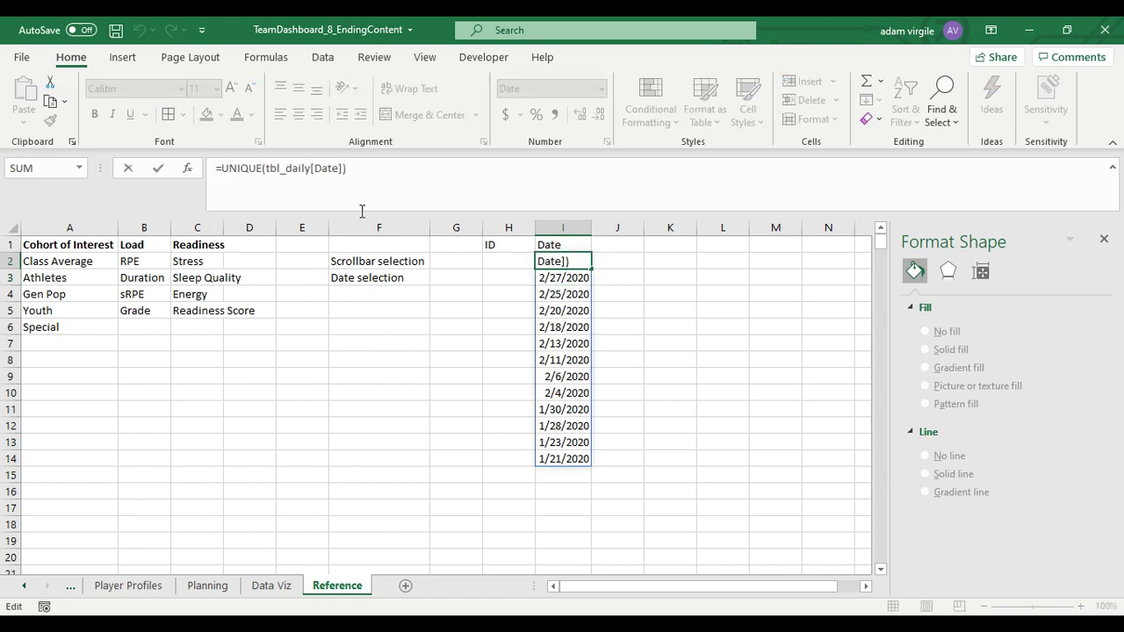
text(SORT()
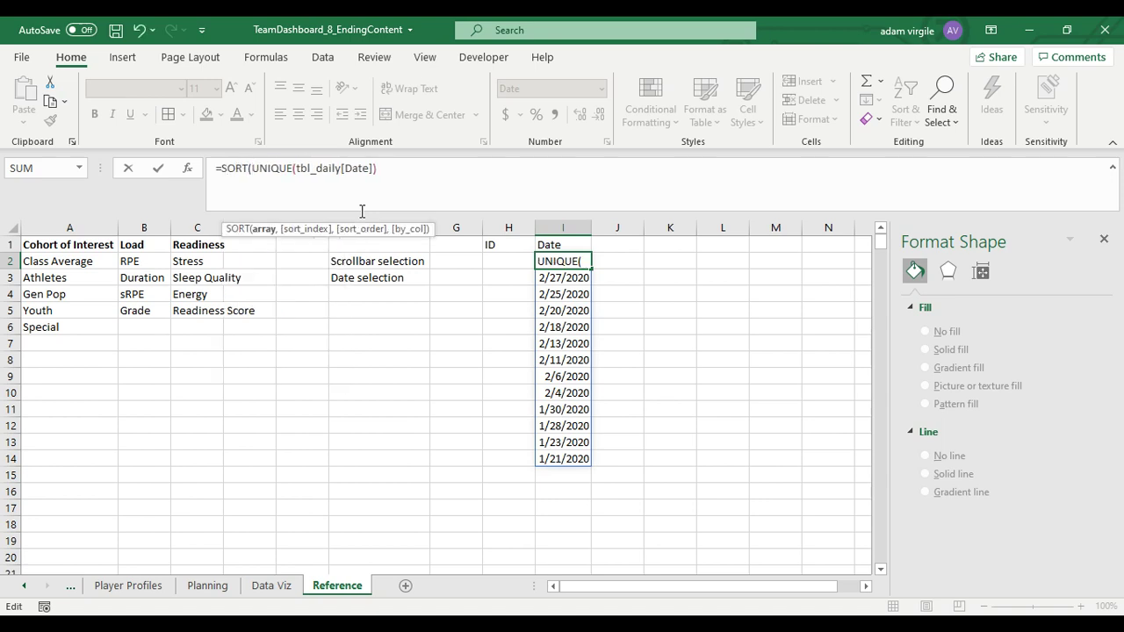
click(406, 171)
text())
key(Return)
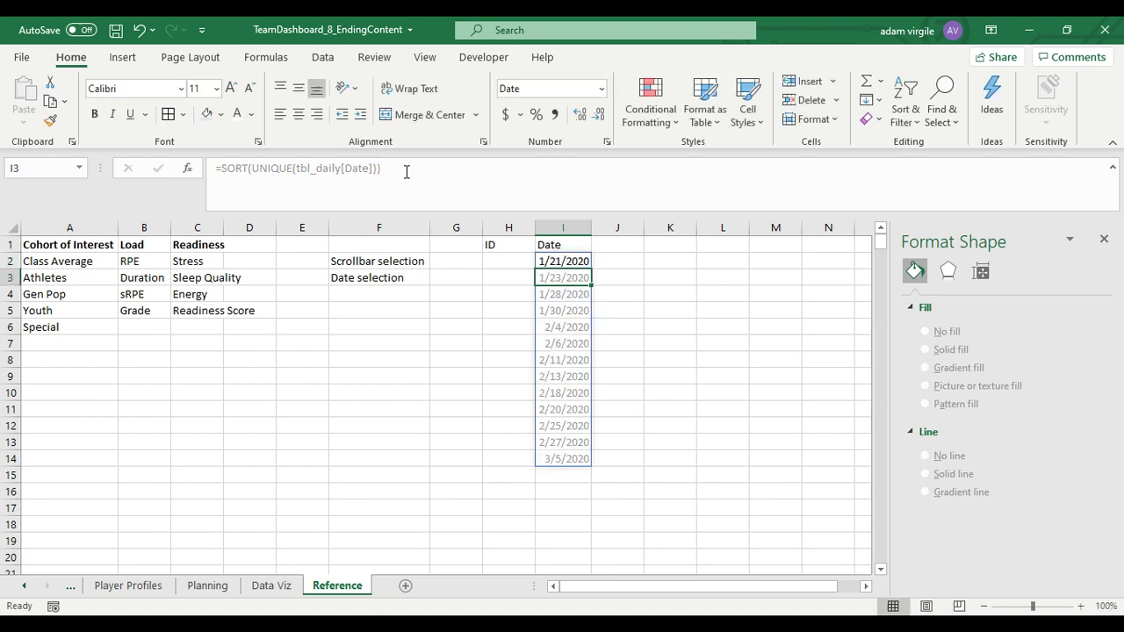
Try to delete and edit the spilled date in I3, and return to the source formula in I2.
drag(536, 280, 624, 316)
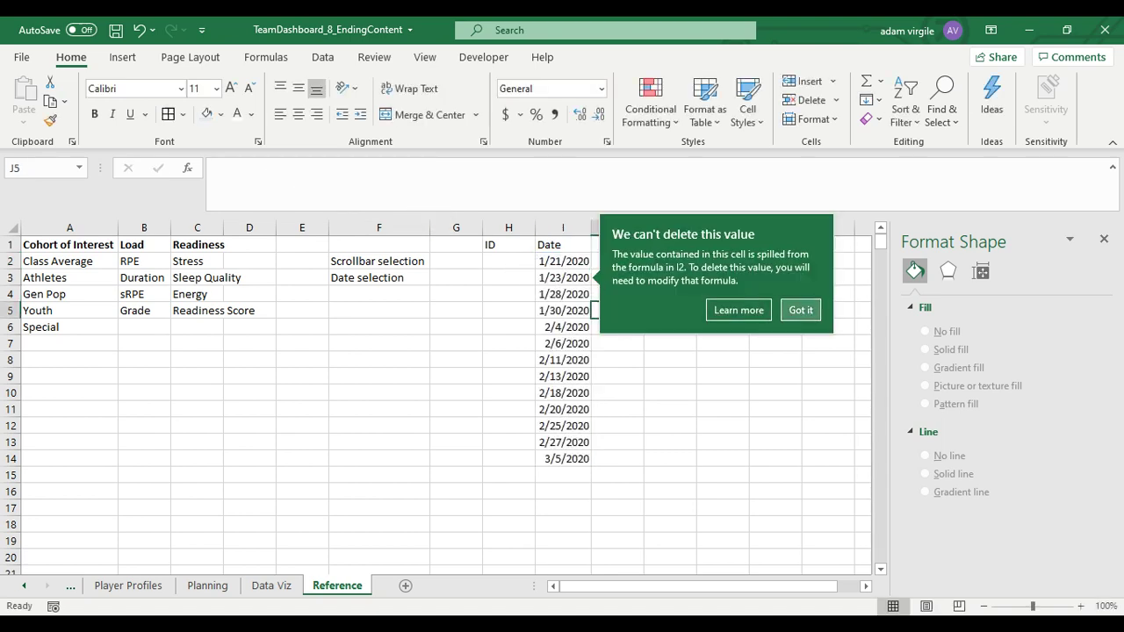
click(799, 311)
click(579, 276)
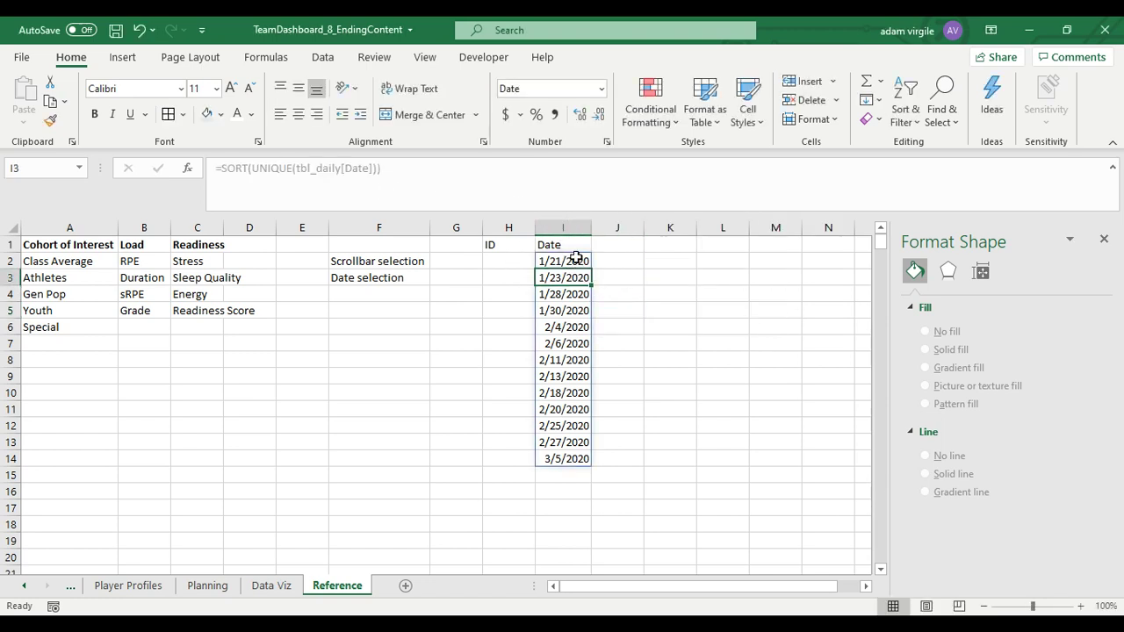
click(258, 180)
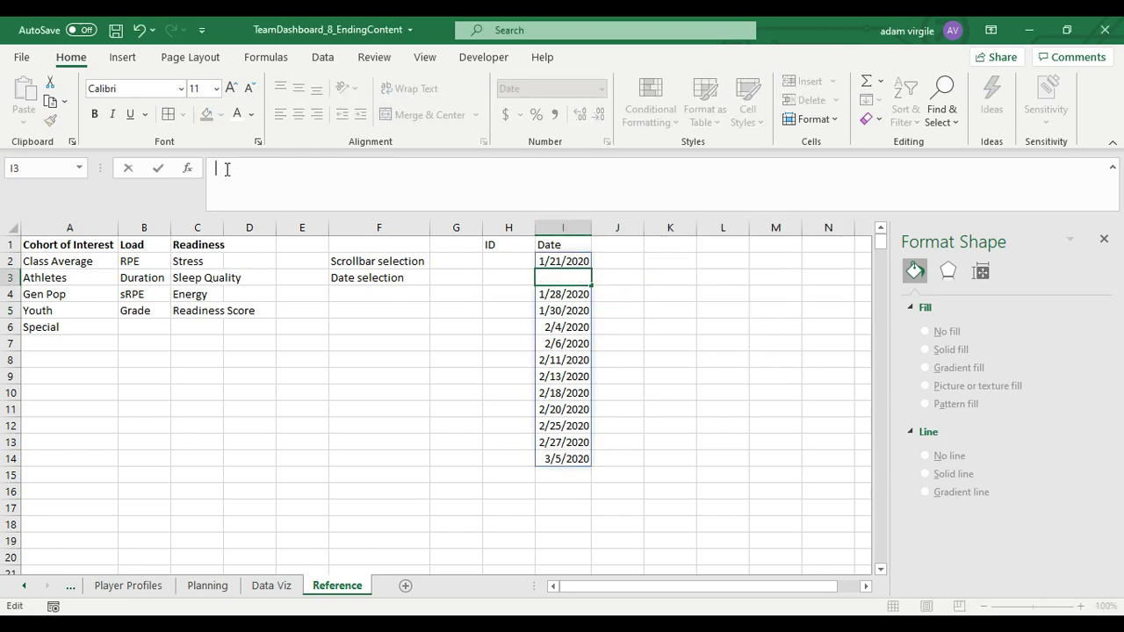
click(565, 261)
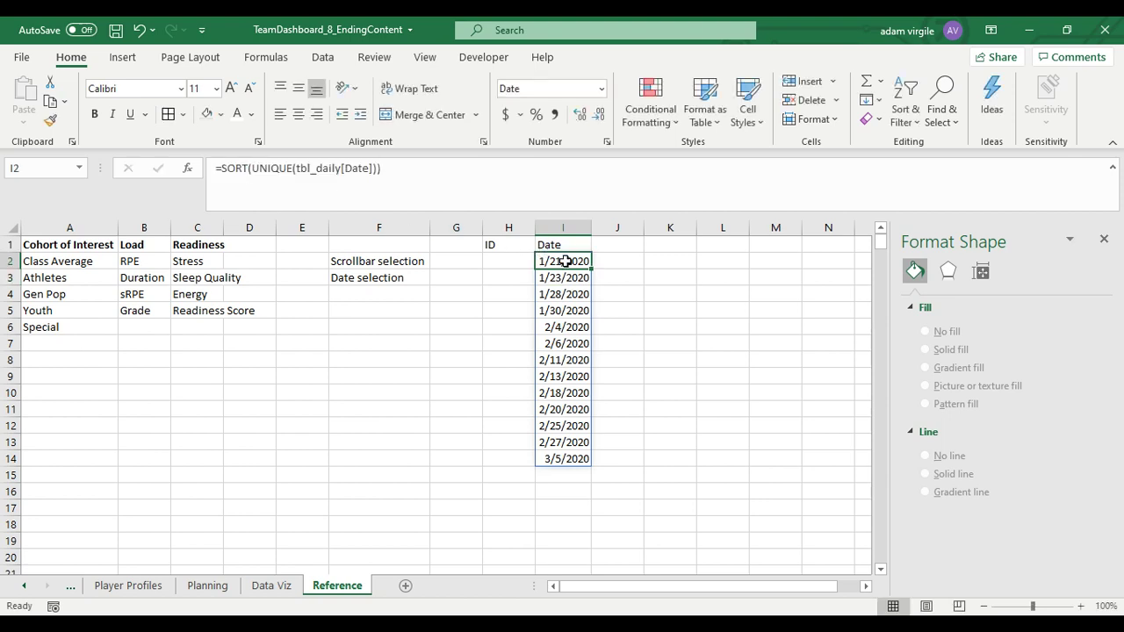
Begin an ID formula in H2 that returns 1 for the earliest date: =IF(I2=MIN(tbl_daily[Date]),1,.
click(507, 260)
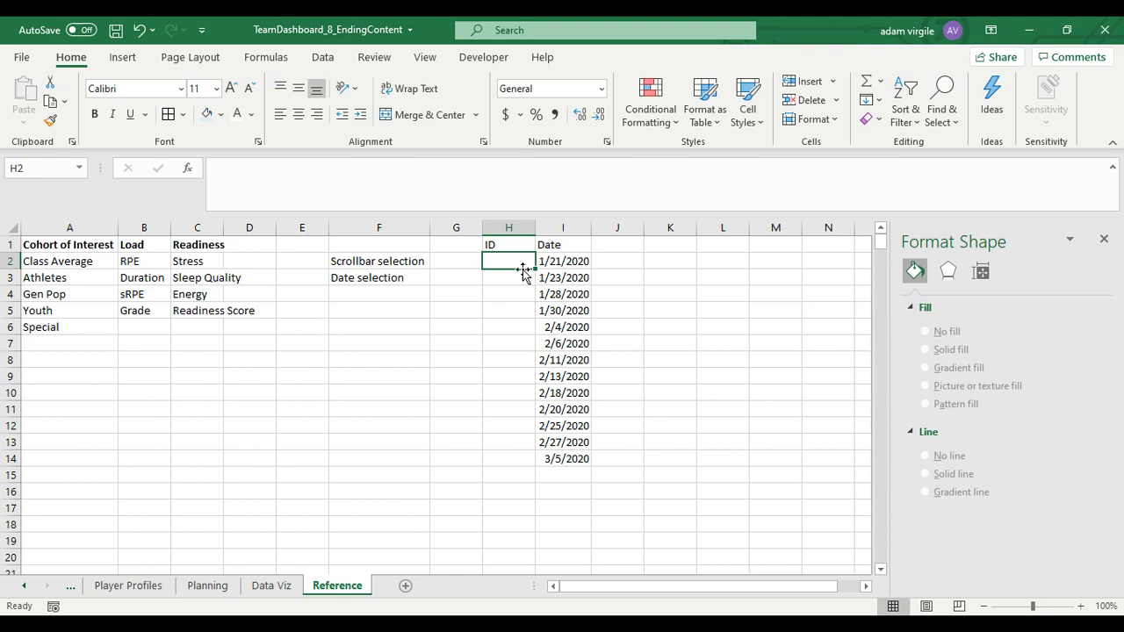
text(=IF()
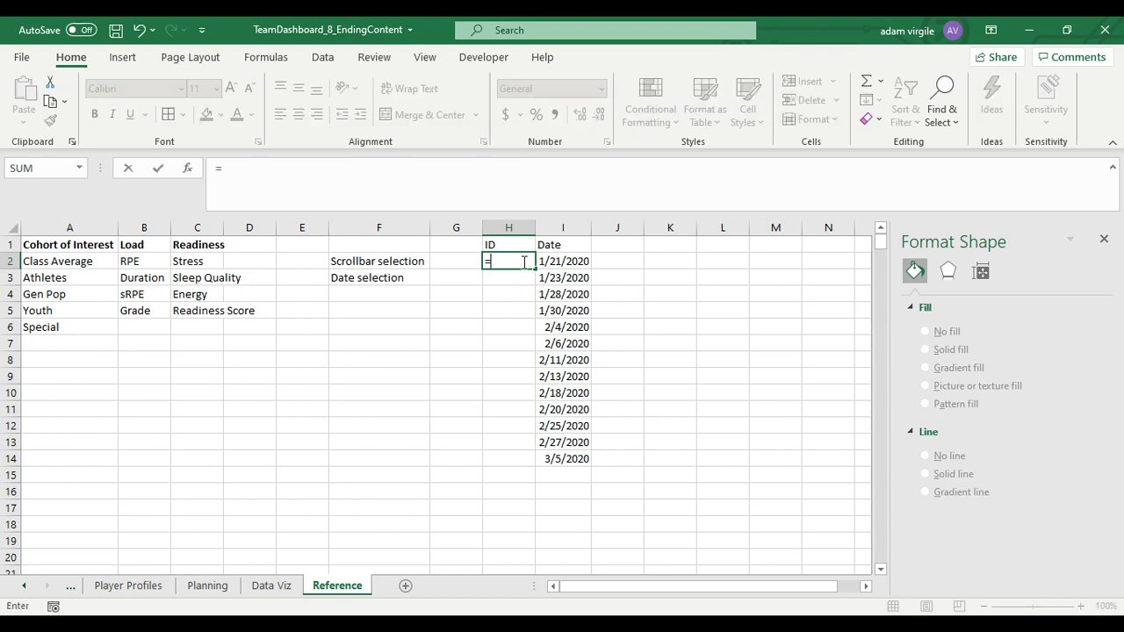
click(546, 261)
click(408, 187)
text(=tbl_daily[)
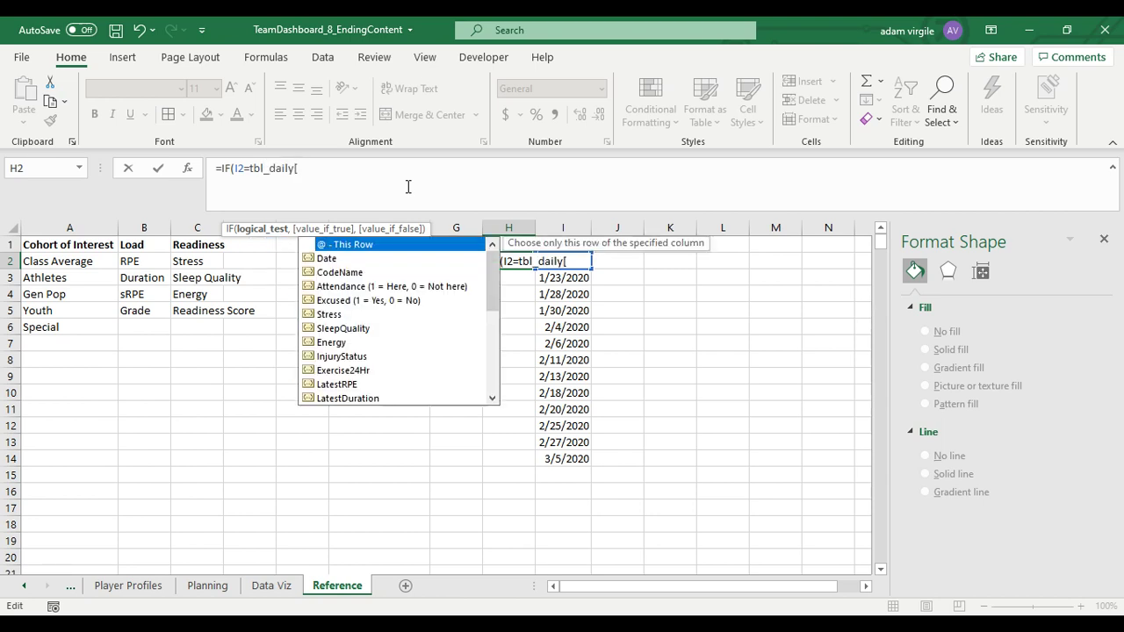
text(Date])
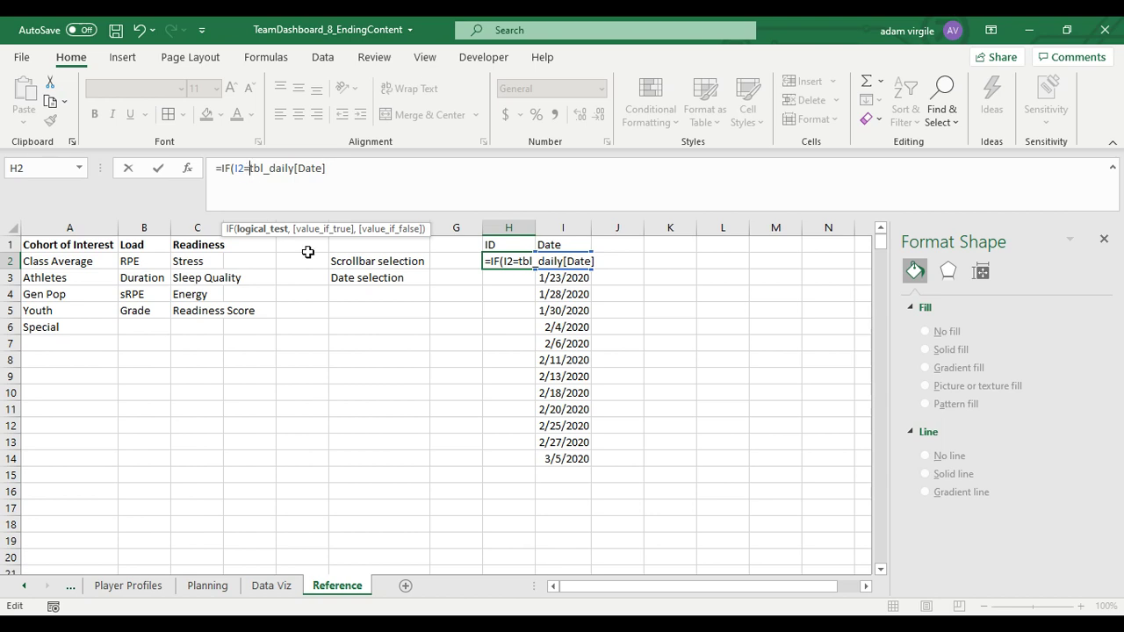
text(MIN()
click(371, 169)
text())
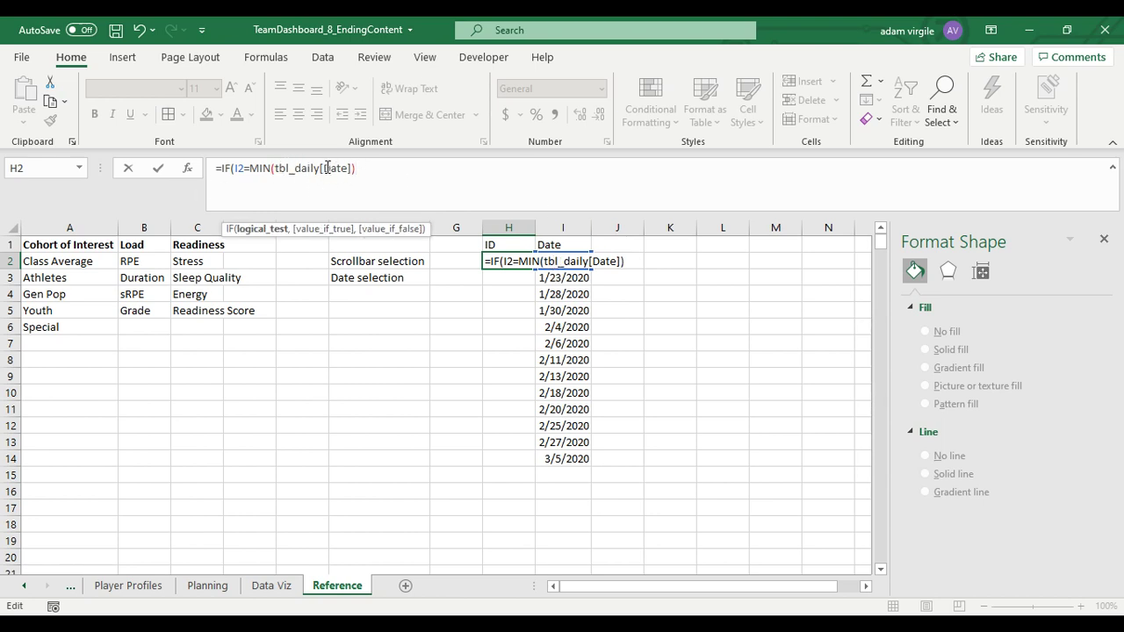
text(,1)
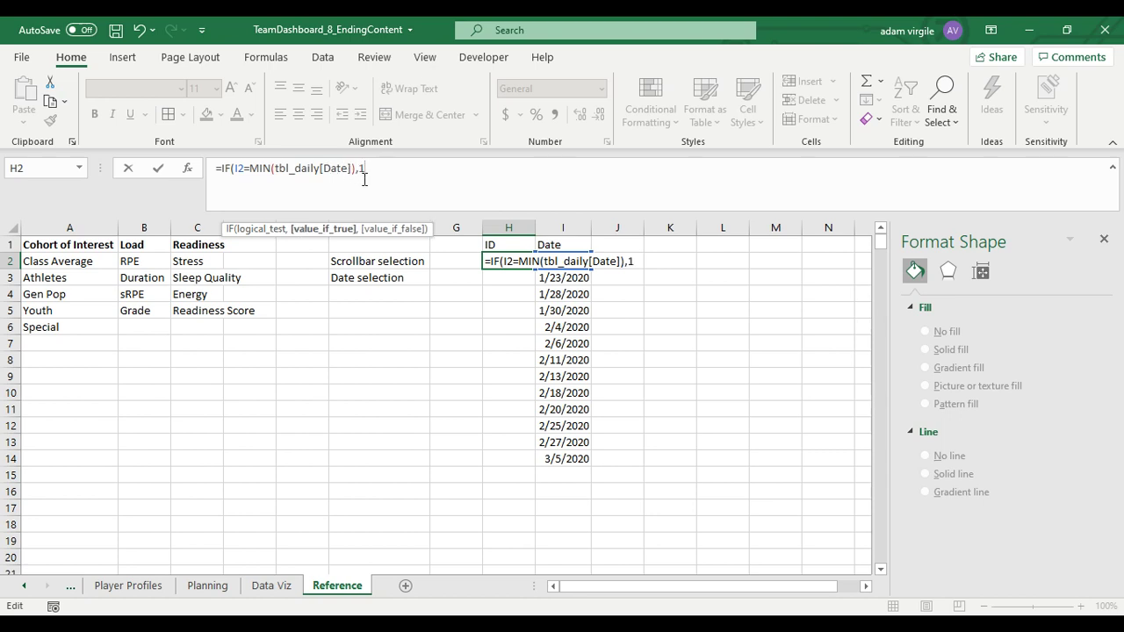
text(,)
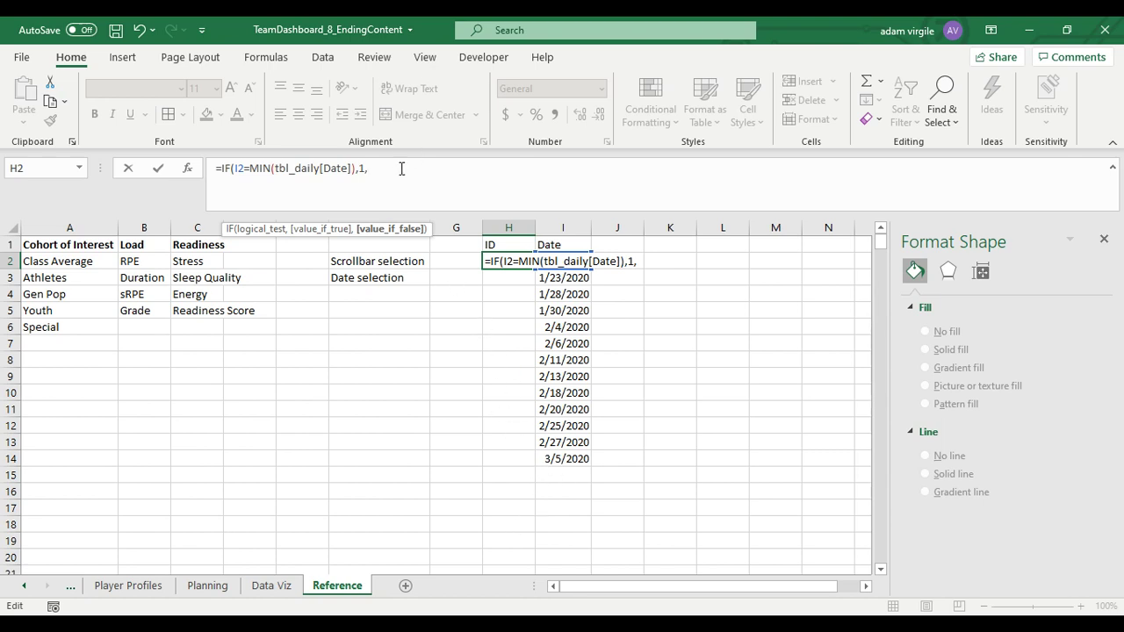
Complete the H2 formula with the nested condition IF(I2="","",H1+1)) as its false result.
text(IF()
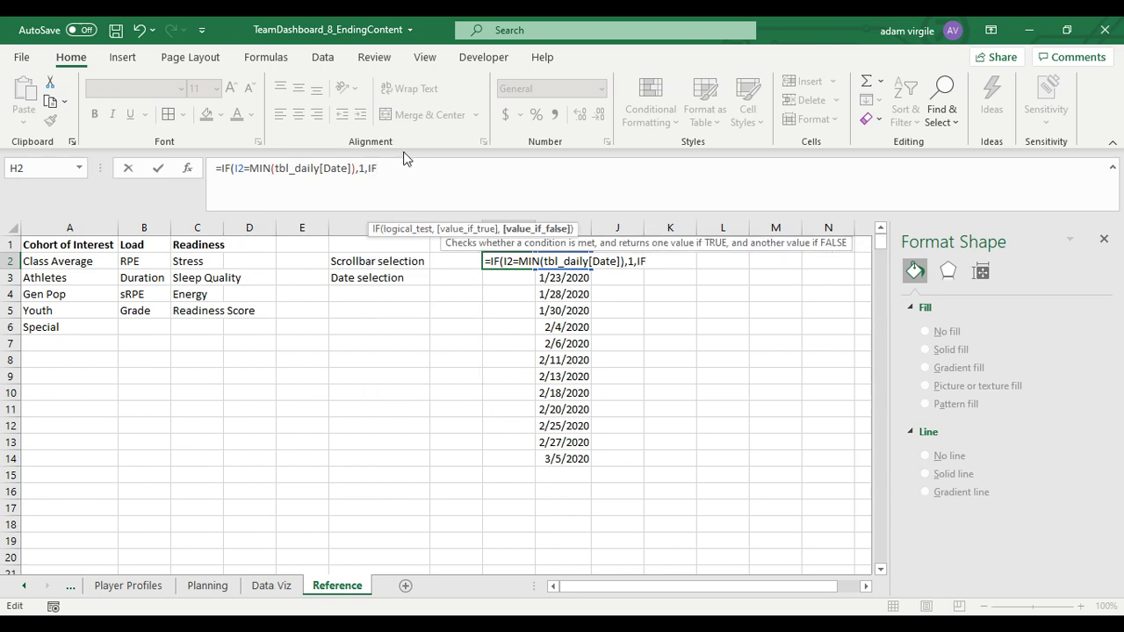
click(555, 277)
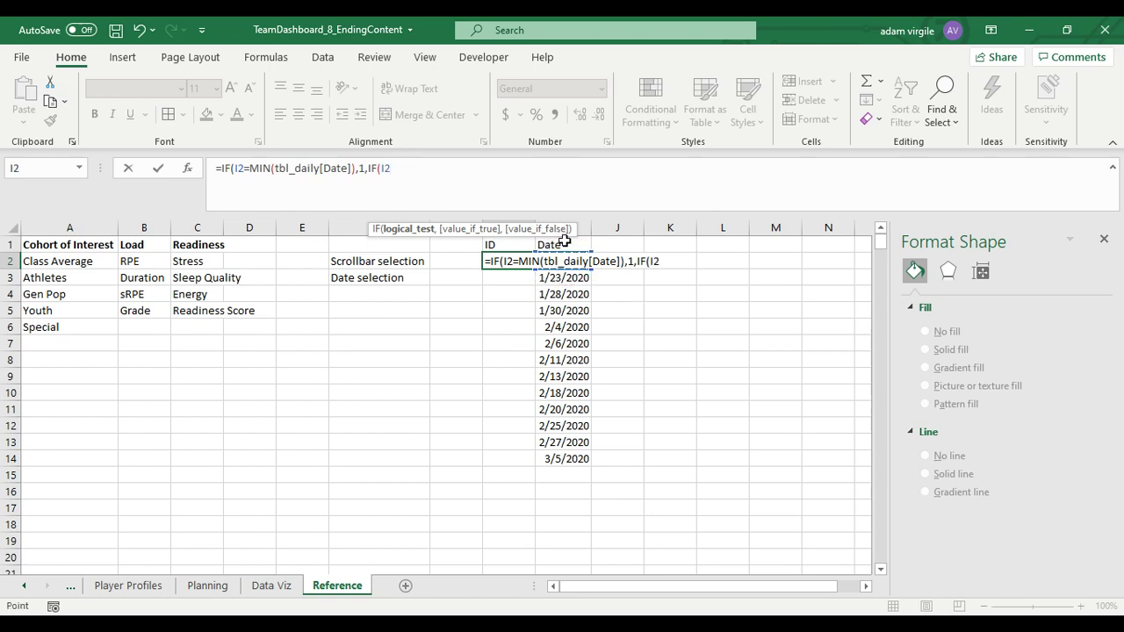
text(="",)
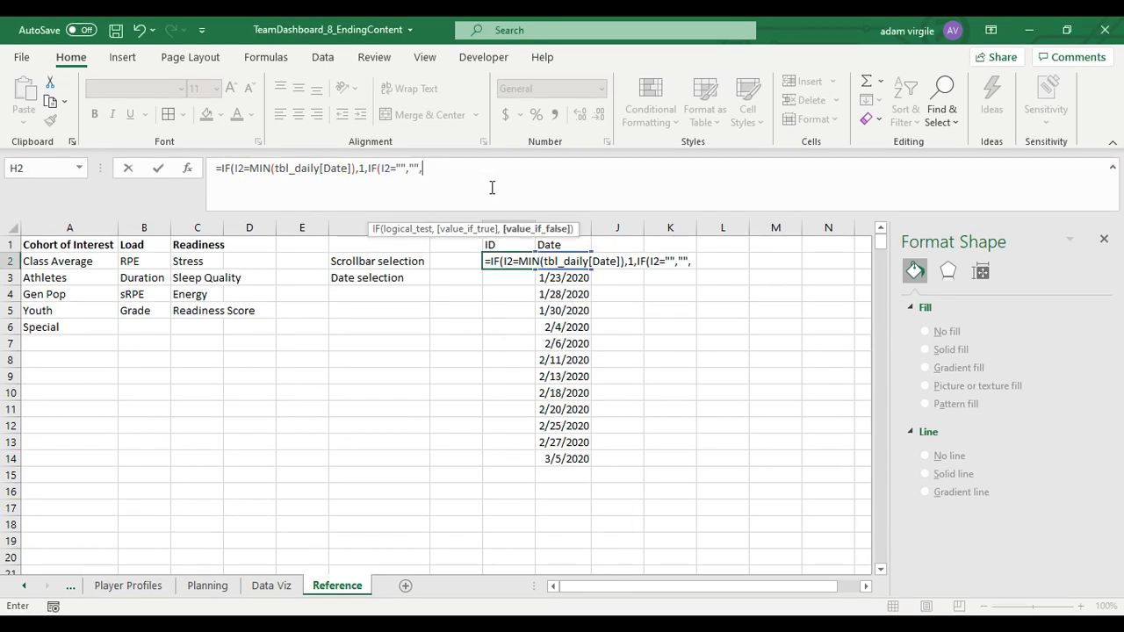
text(,)
click(503, 243)
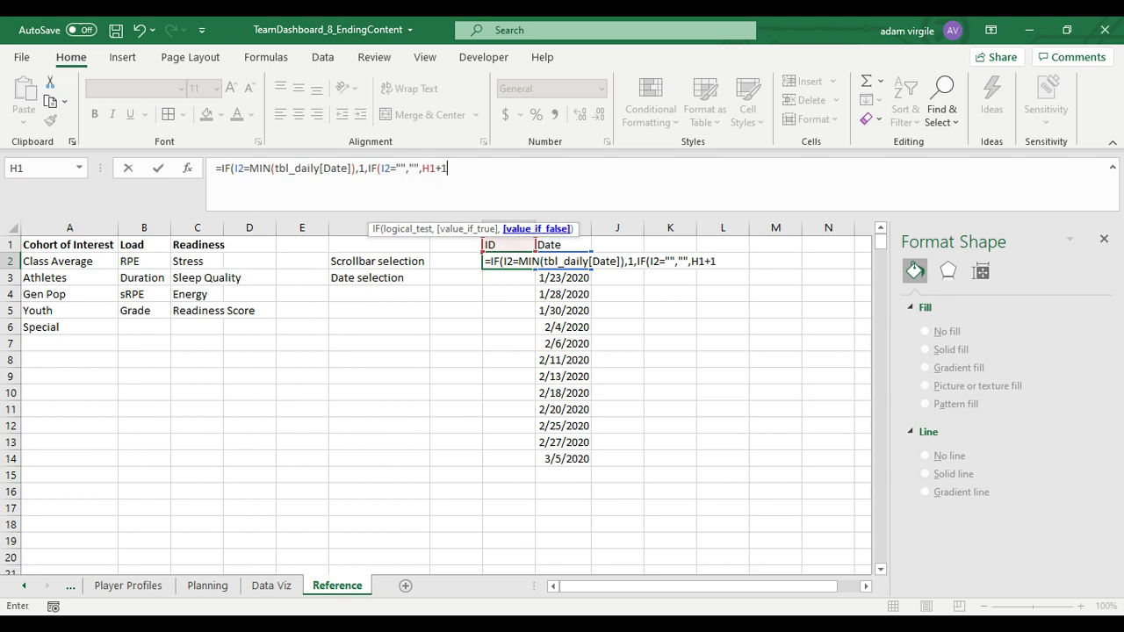
text(1)))
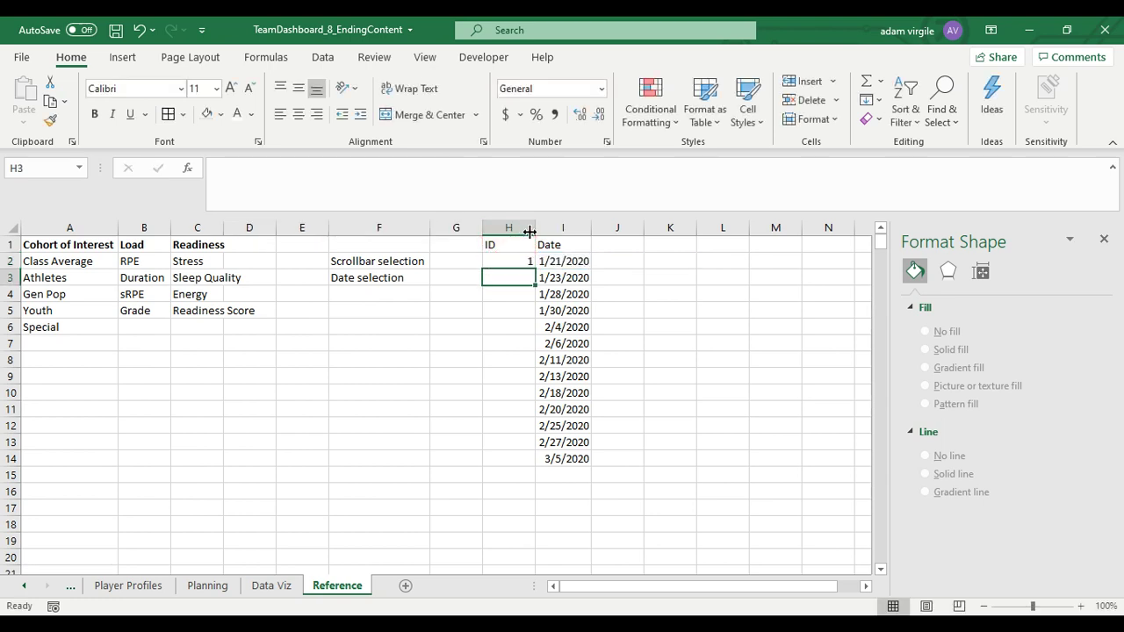
Fill the ID formula from H2 down to H32 and check the copied formula in H15 beside the empty date cell.
click(523, 263)
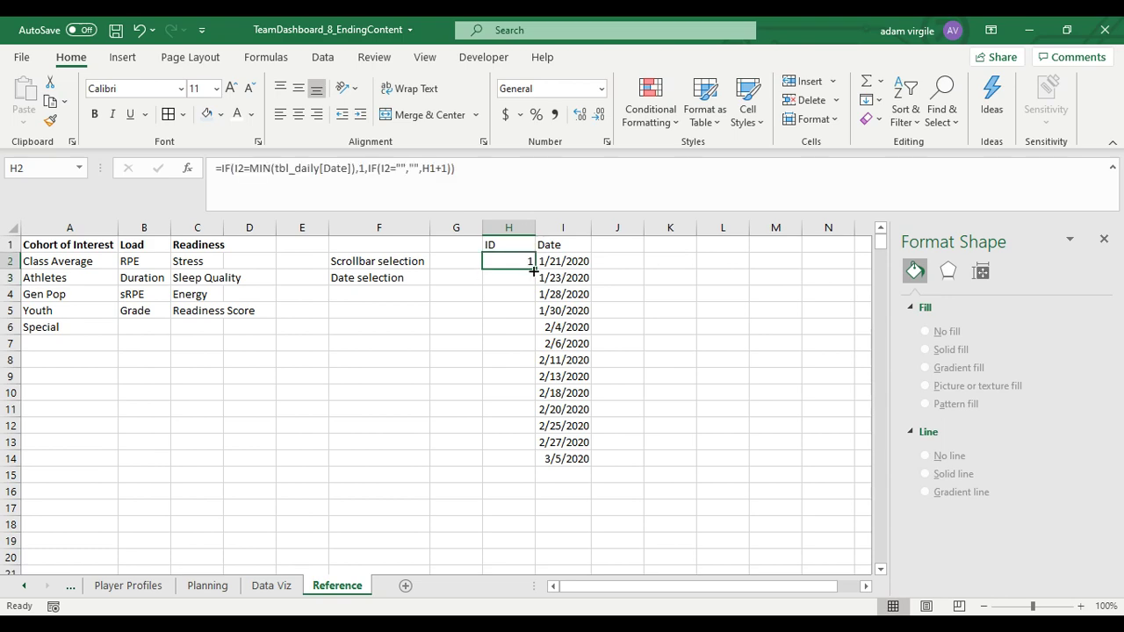
drag(535, 272, 492, 558)
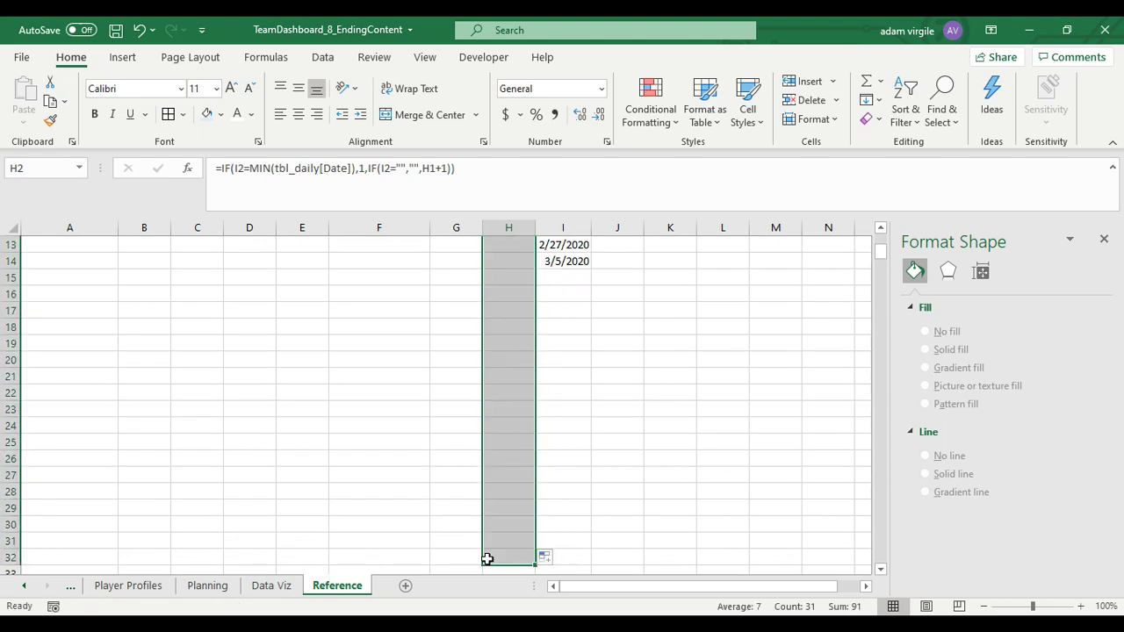
click(507, 279)
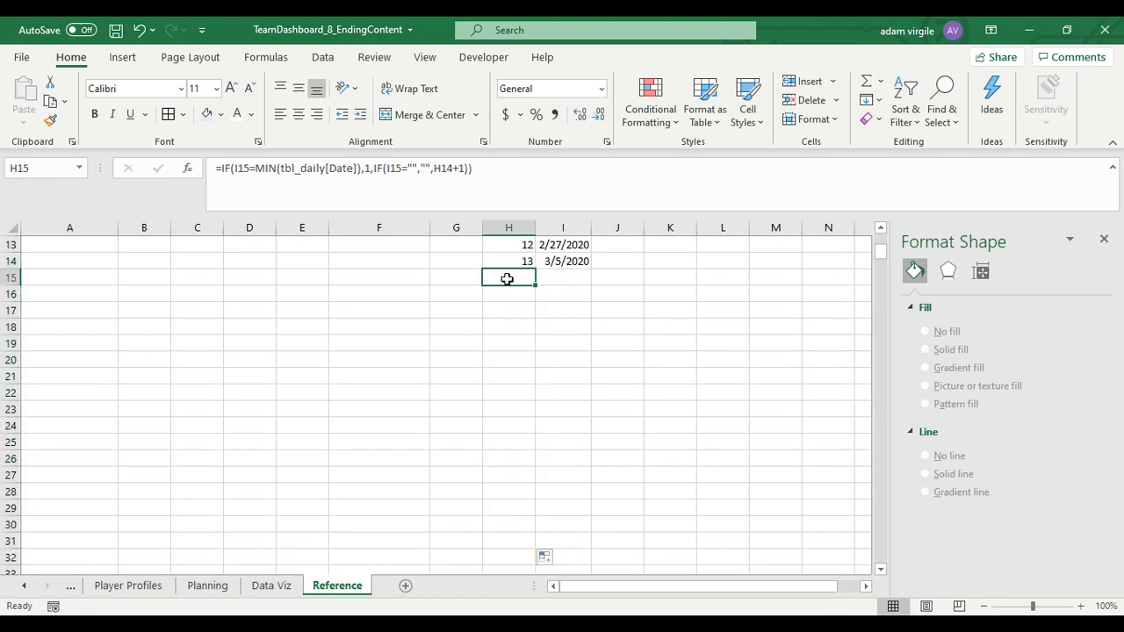
click(563, 278)
click(527, 277)
scroll(518, 321, up, 4)
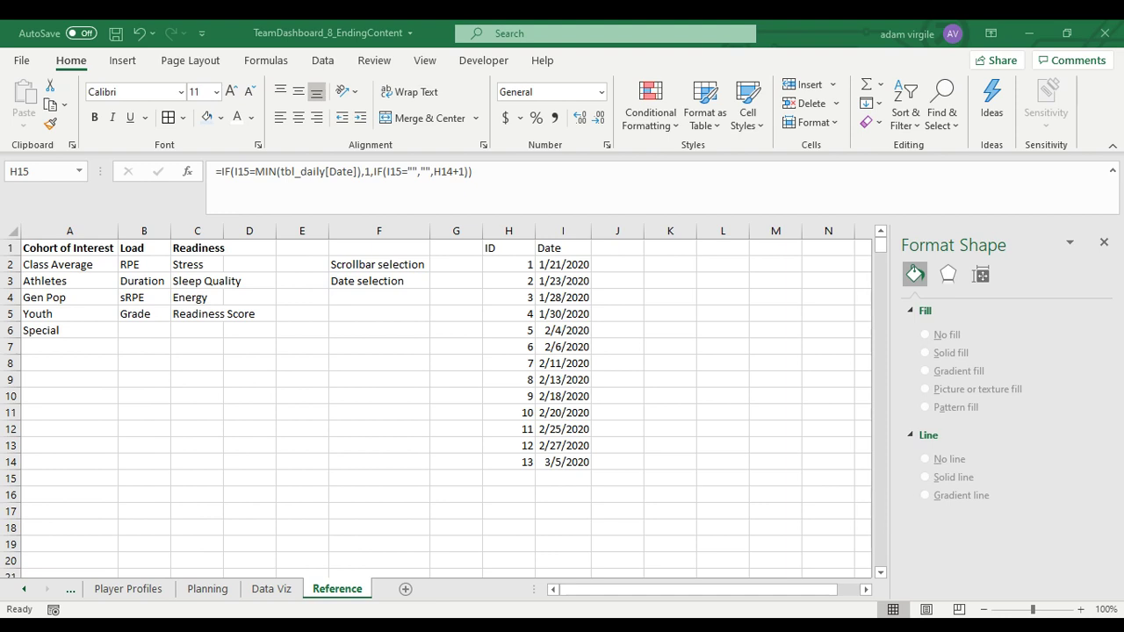
Enter 1 as the Scrollbar selection value in G2.
click(457, 264)
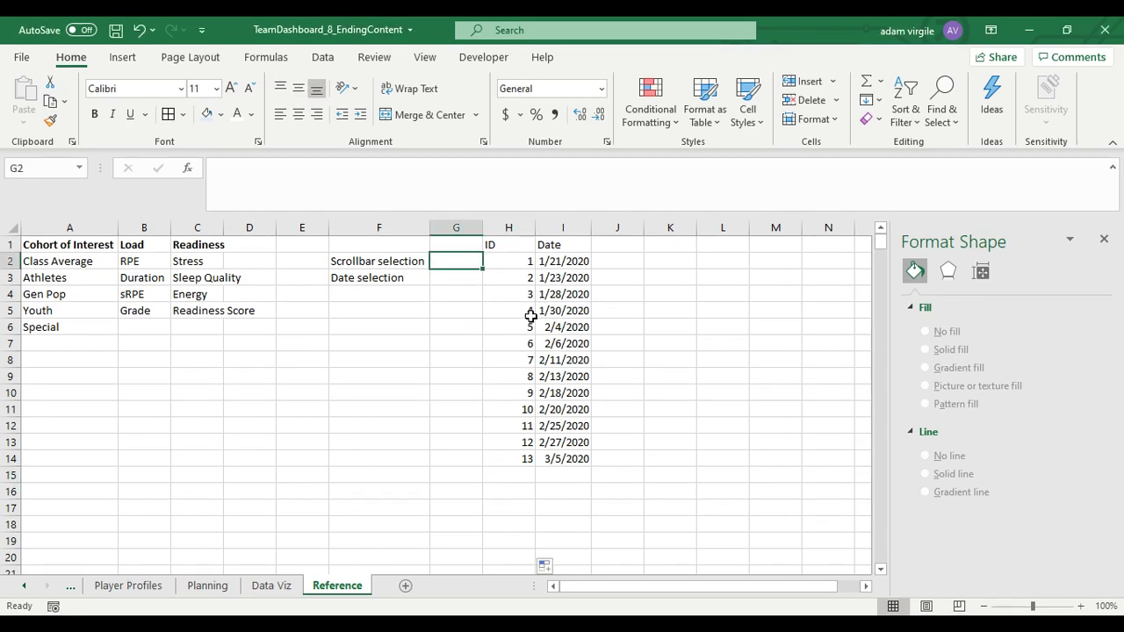
text(1)
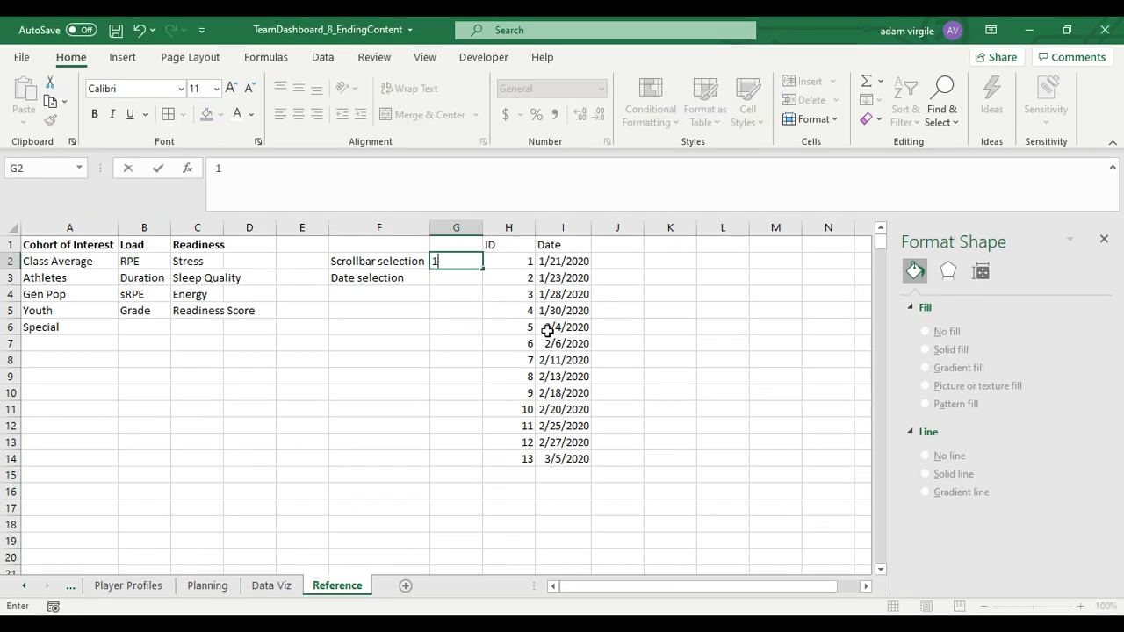
key(Return)
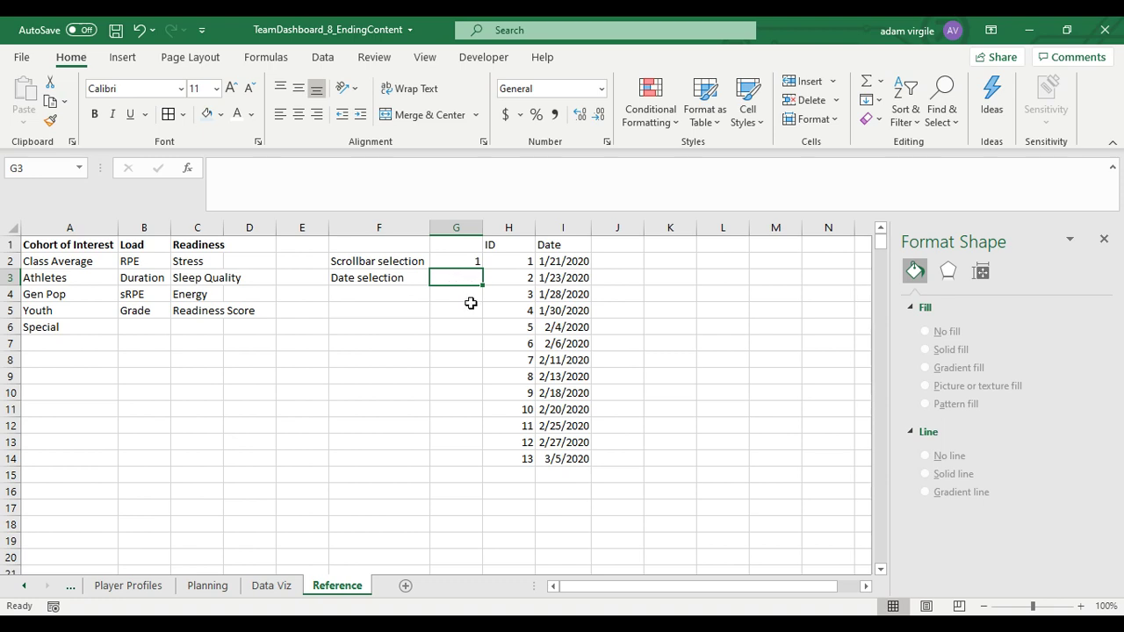
Enter the Date selection lookup formula =INDEX(I:I,MATCH(G2,H:H,0)) in G3.
text(=INDEX()
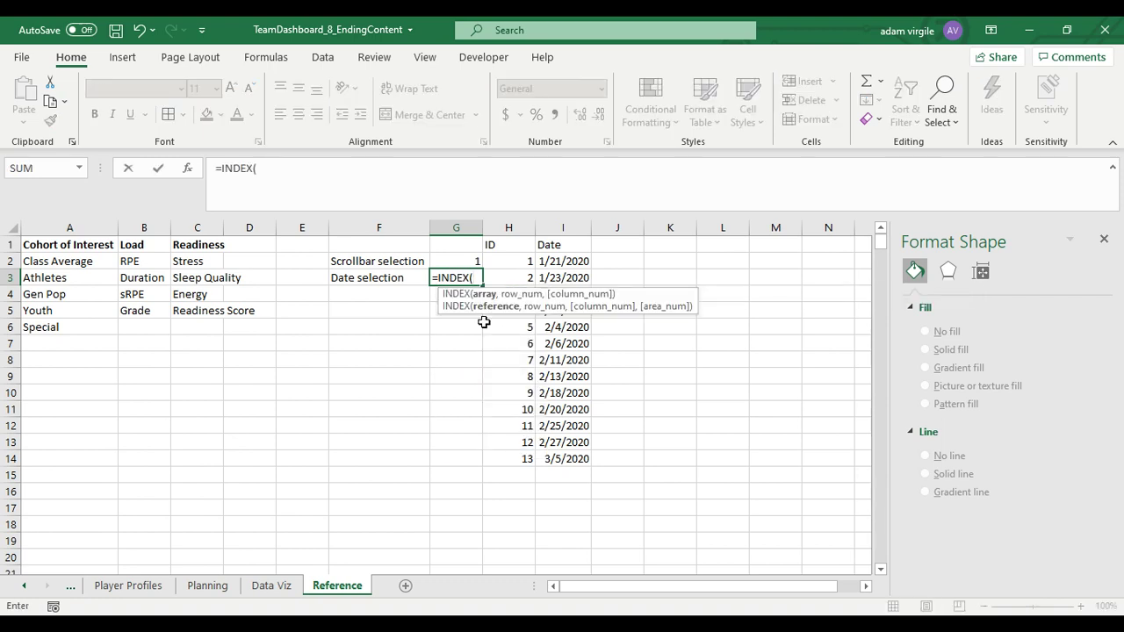
click(559, 230)
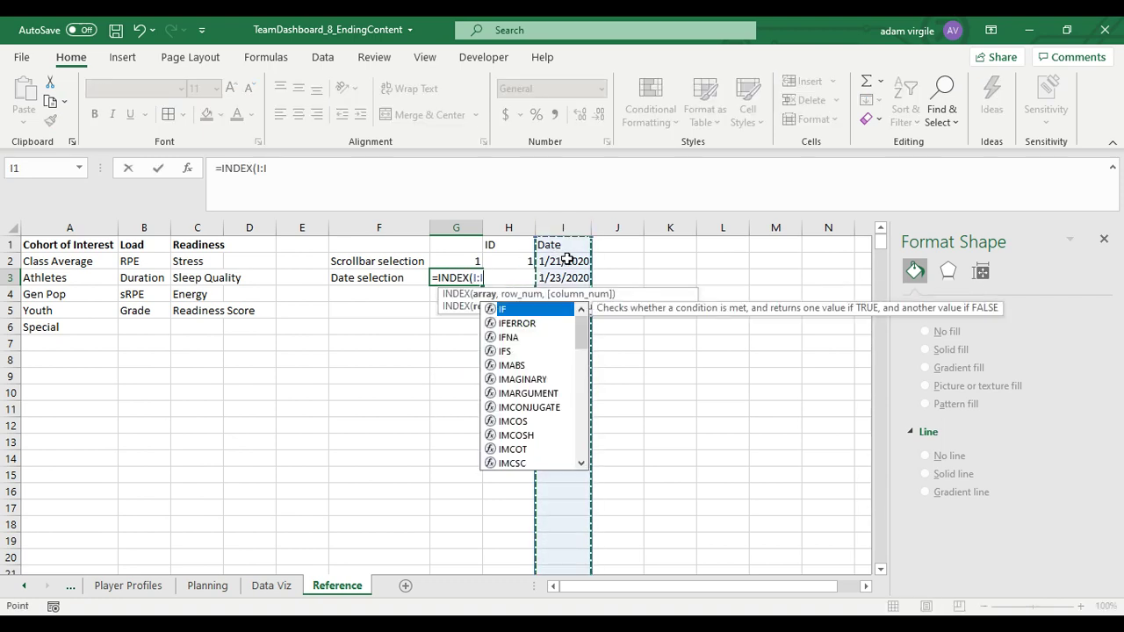
click(399, 168)
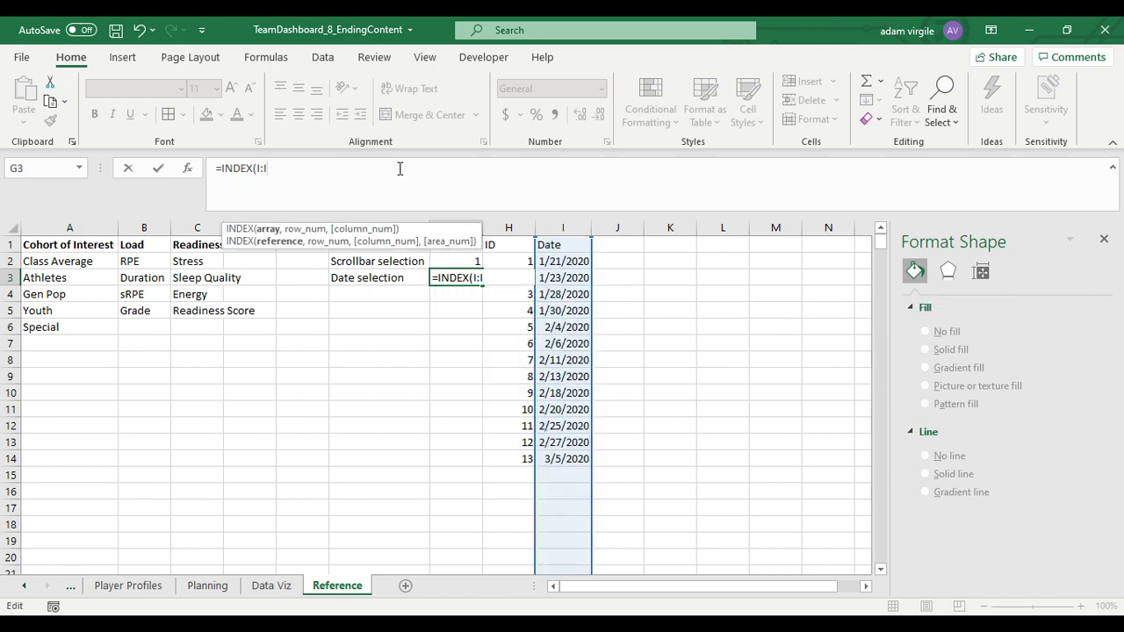
text(,MAT)
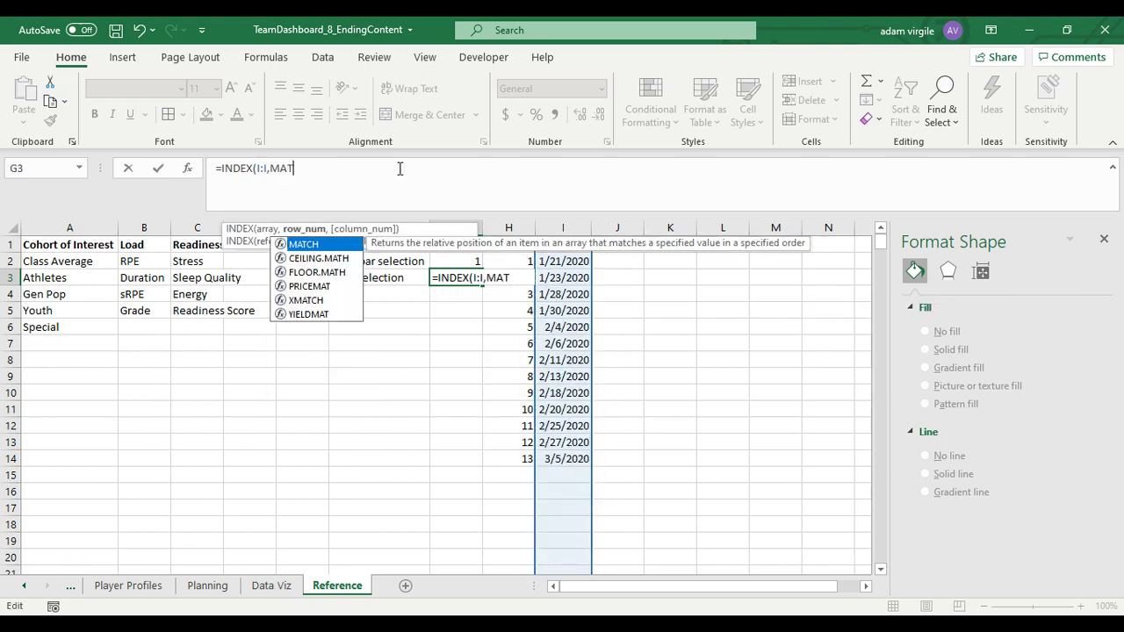
text(CH()
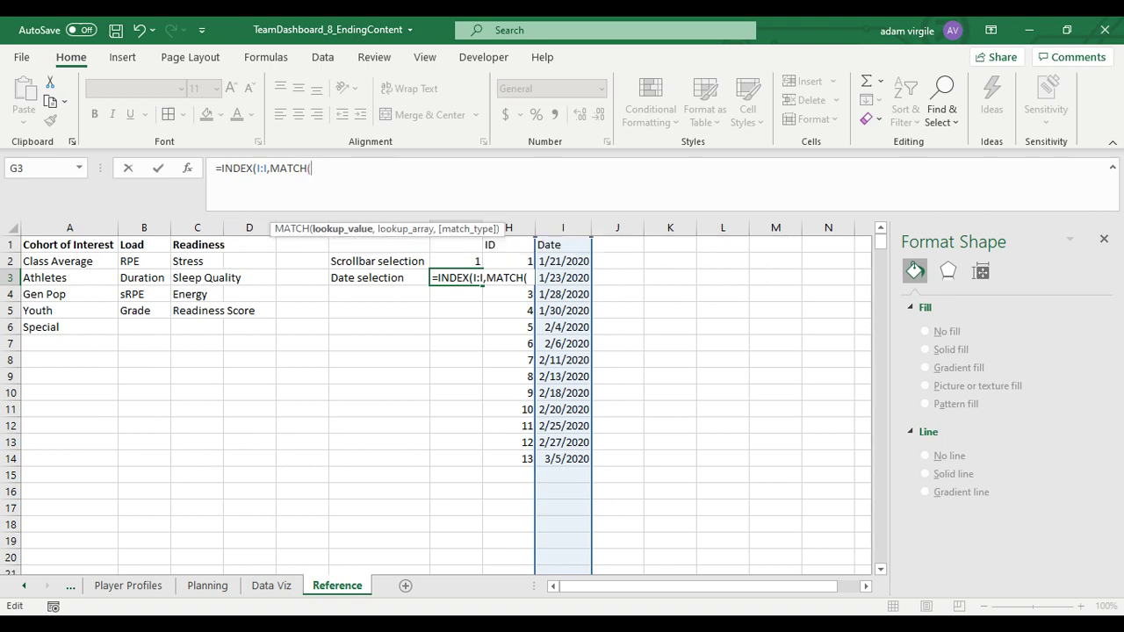
click(458, 256)
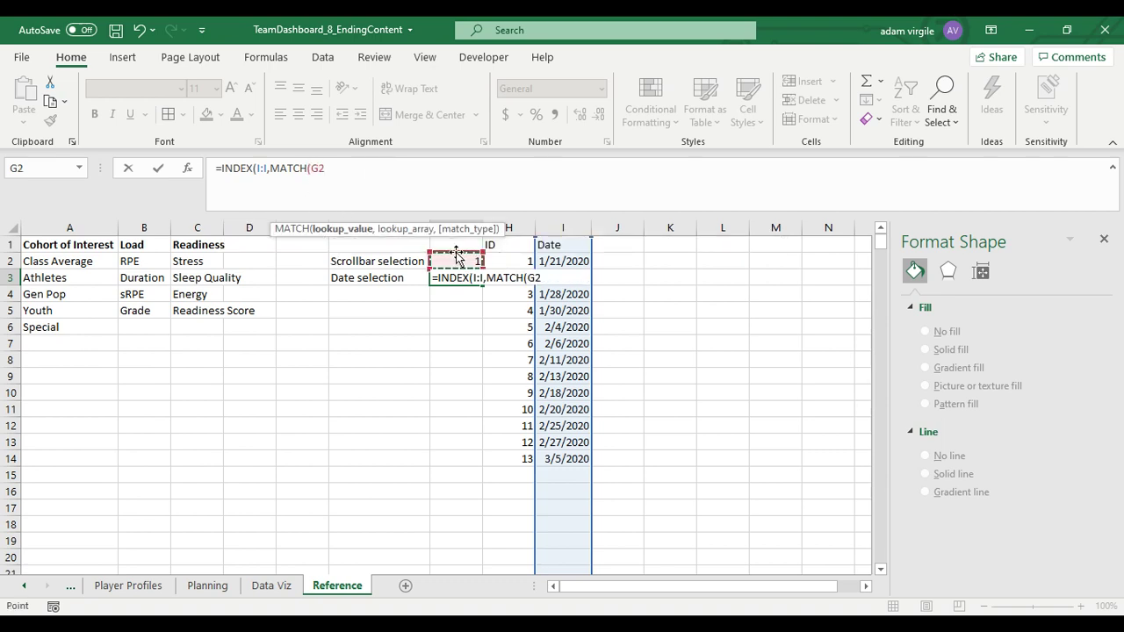
click(399, 188)
text(,)
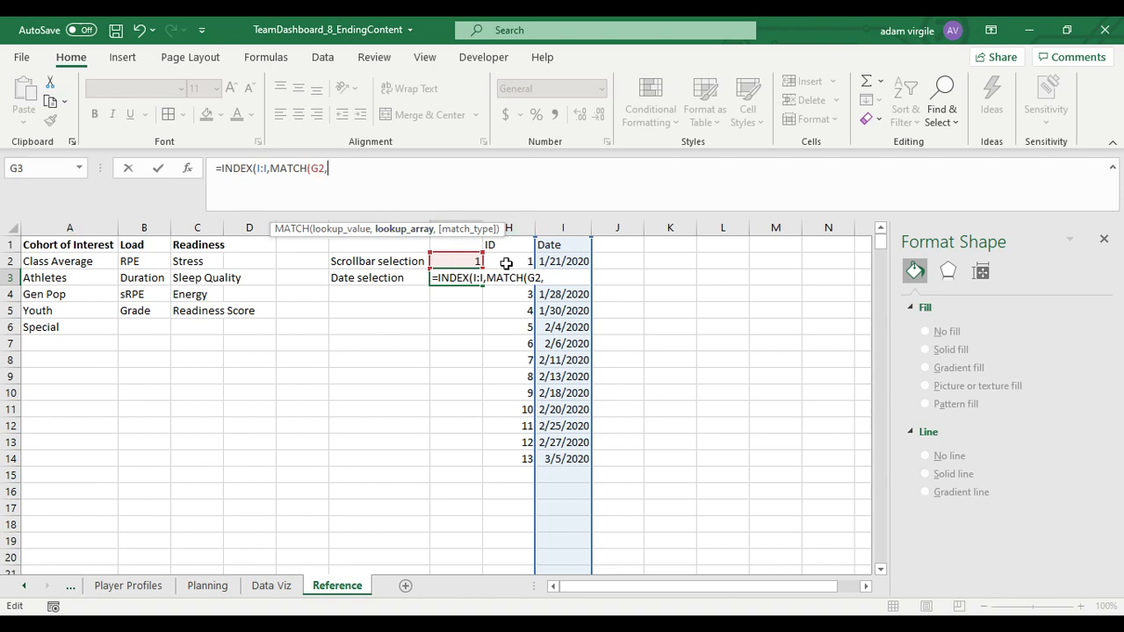
click(519, 230)
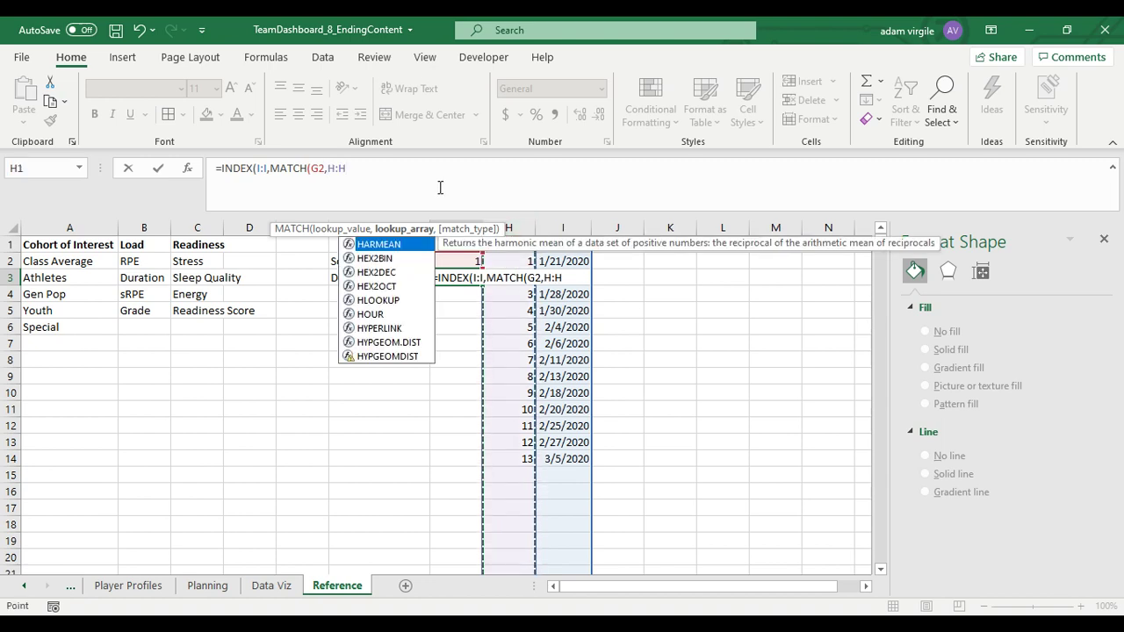
text(,0)))
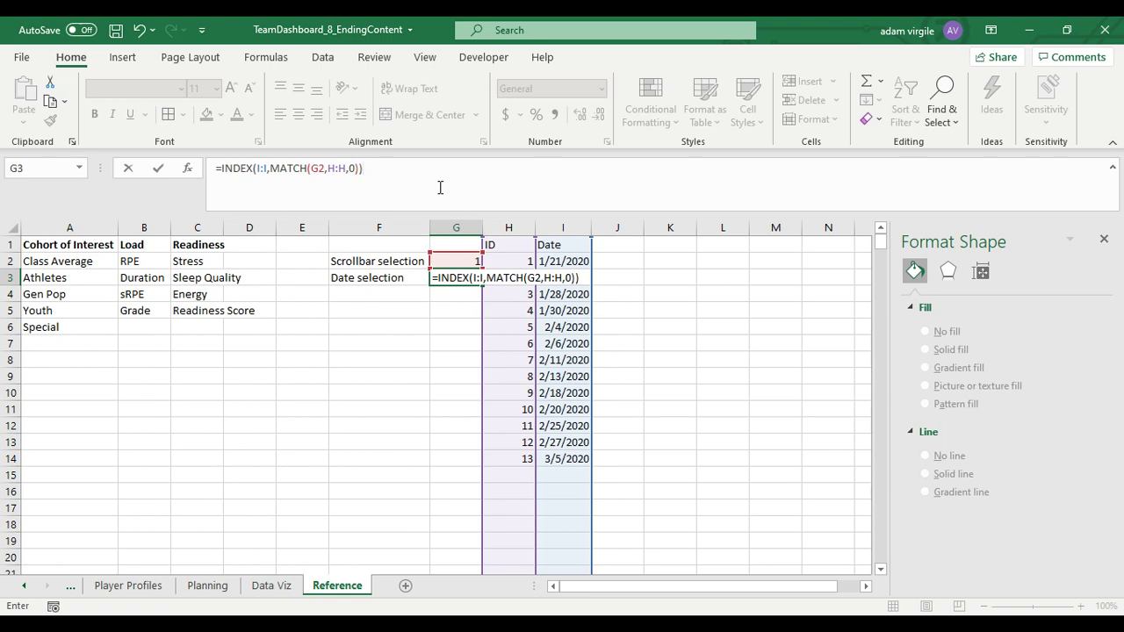
key(ctrl+Return)
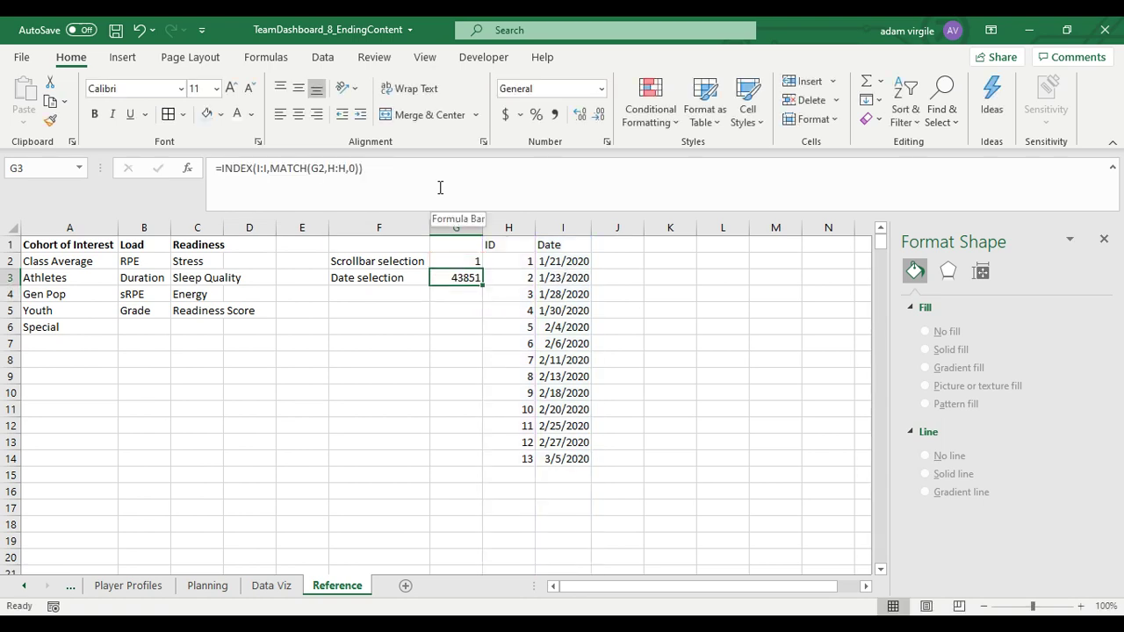
Wrap the G3 formula in IFERROR with an empty-text fallback so it reads =IFERROR(INDEX(I:I,MATCH(G2,H:H,0)),"").
click(221, 171)
text(IFERRO)
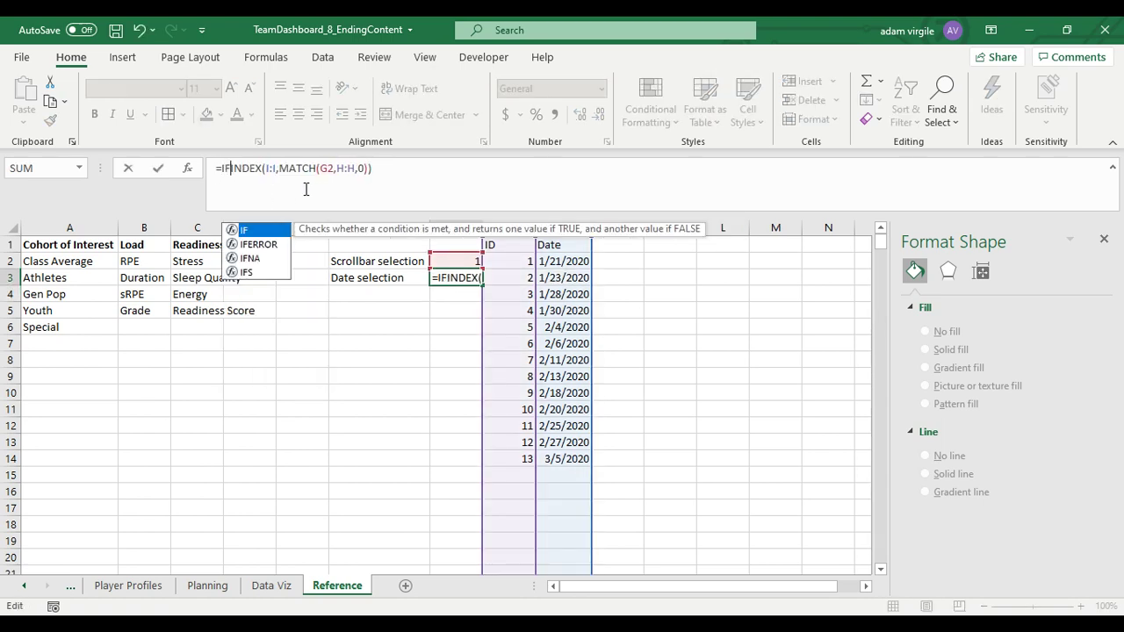
text(R()
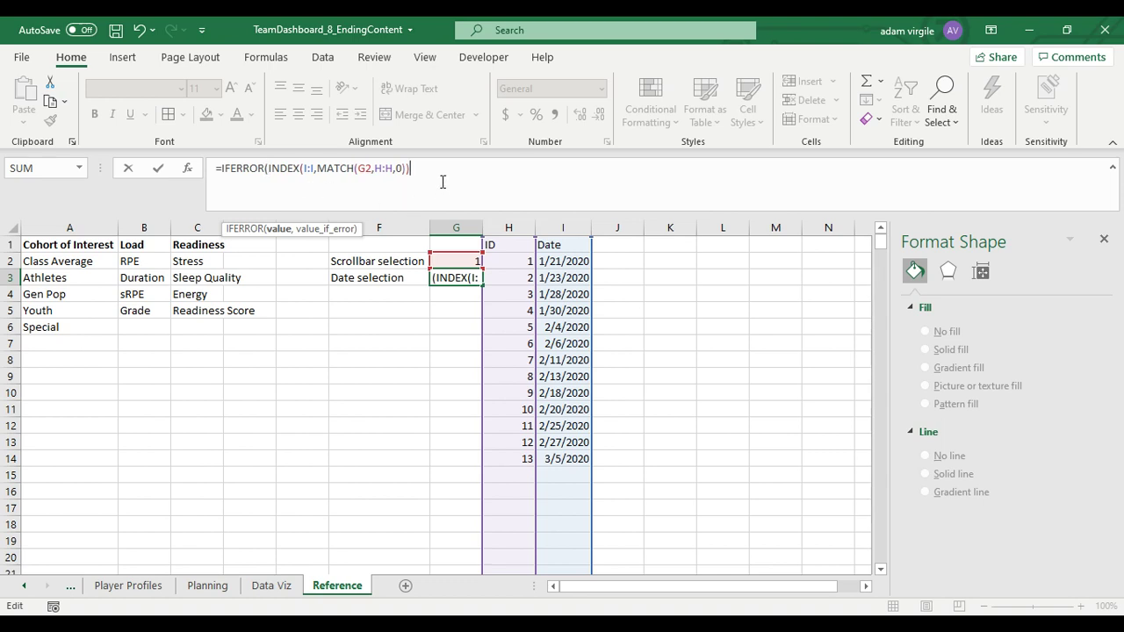
text(,)
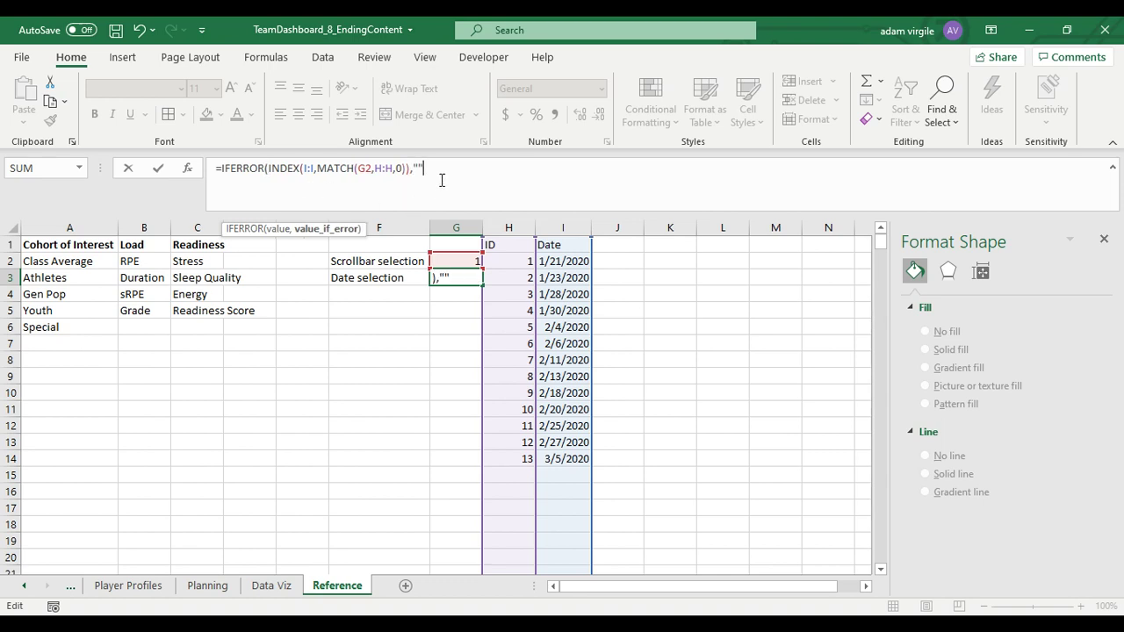
text("")
key(Return)
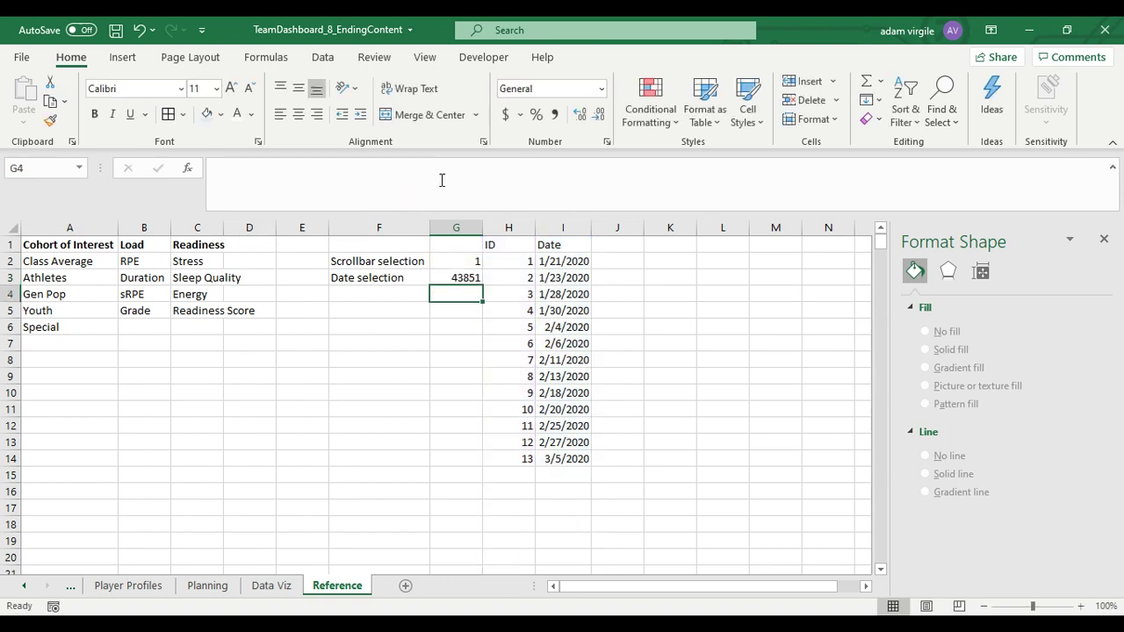
Format the Date selection result in G3 as Short Date.
key(Up)
click(540, 92)
text(shor)
key(Return)
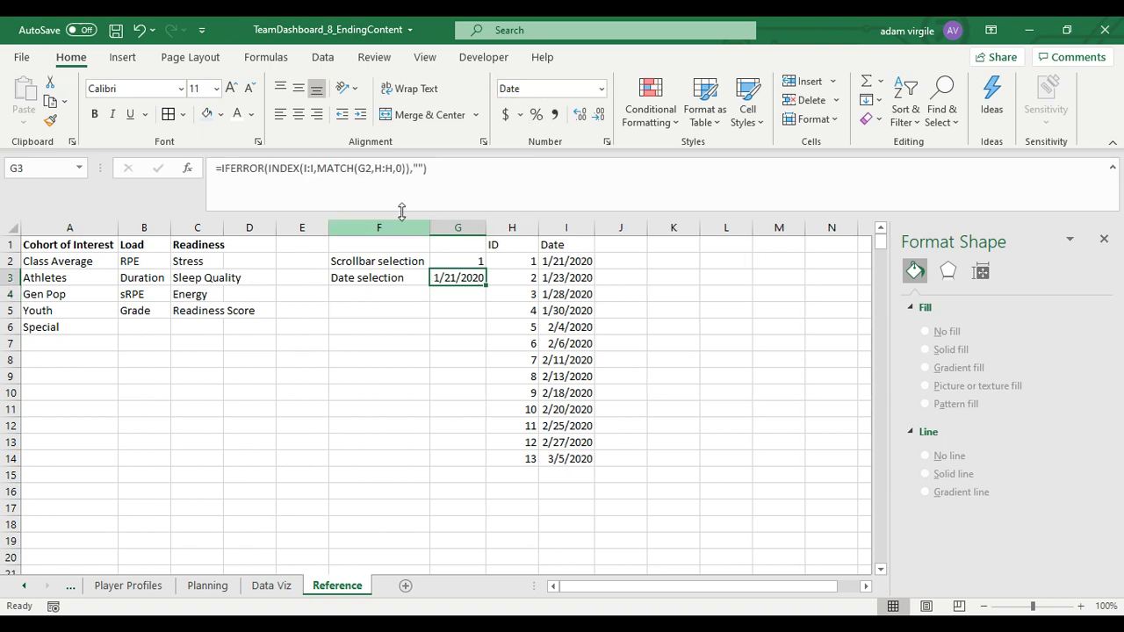
Examine the Date column and the cell references in the Date selection formula in G3.
click(566, 229)
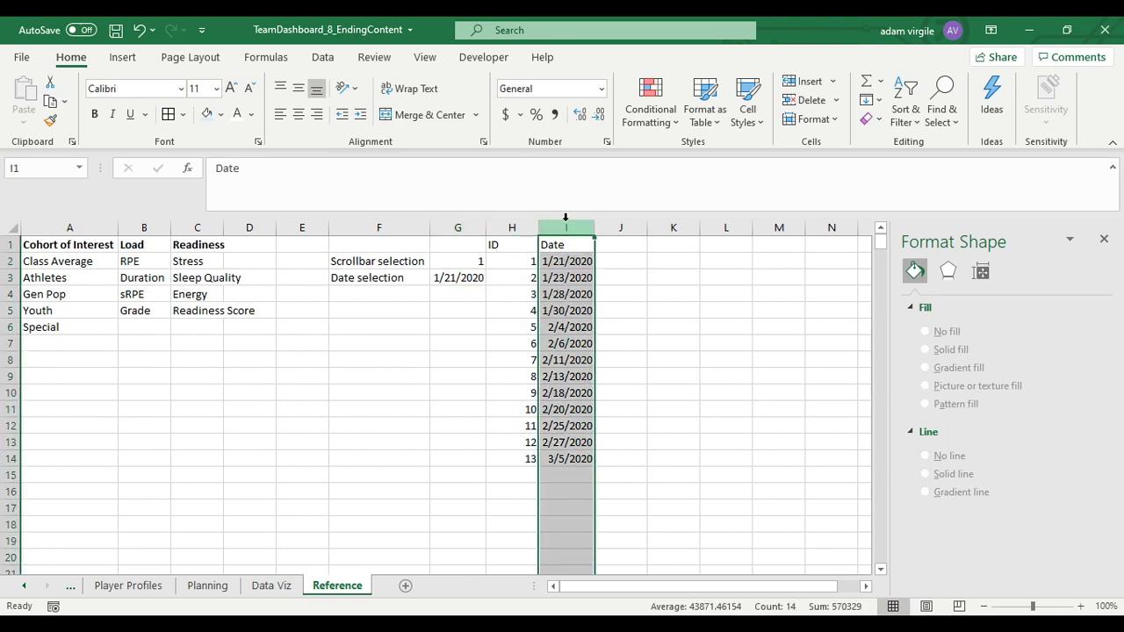
click(466, 275)
click(342, 167)
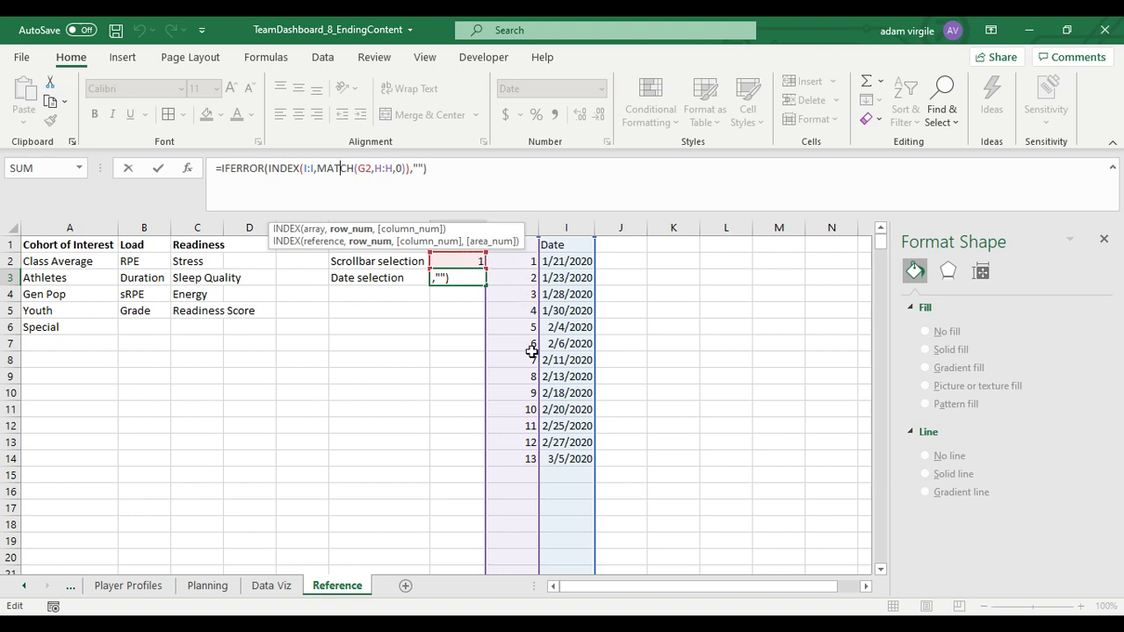
key(Escape)
Test the date lookup with 5 as the Scrollbar selection in G2, compare it with the ID list, and restore 1.
click(474, 263)
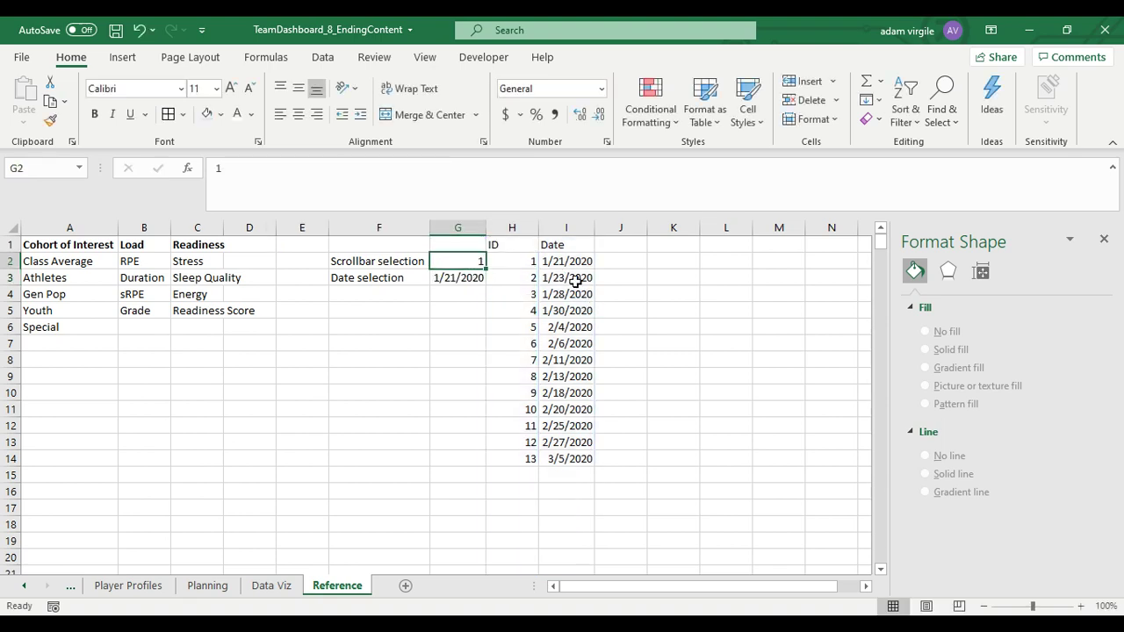
text(5)
key(Return)
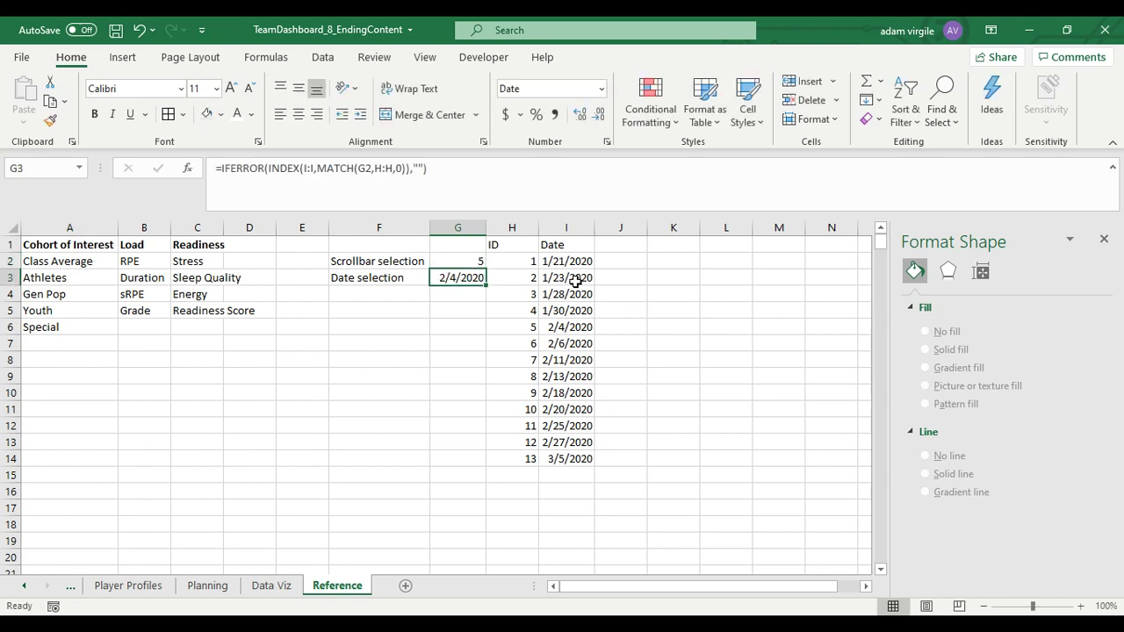
drag(525, 329, 585, 326)
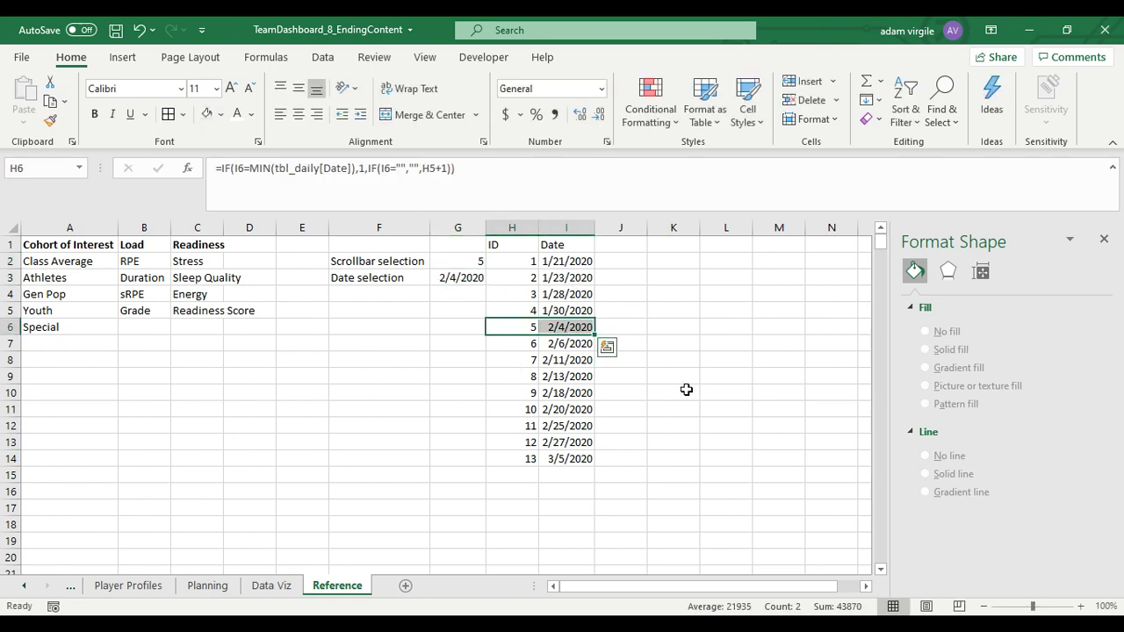
click(458, 261)
text(1)
key(Return)
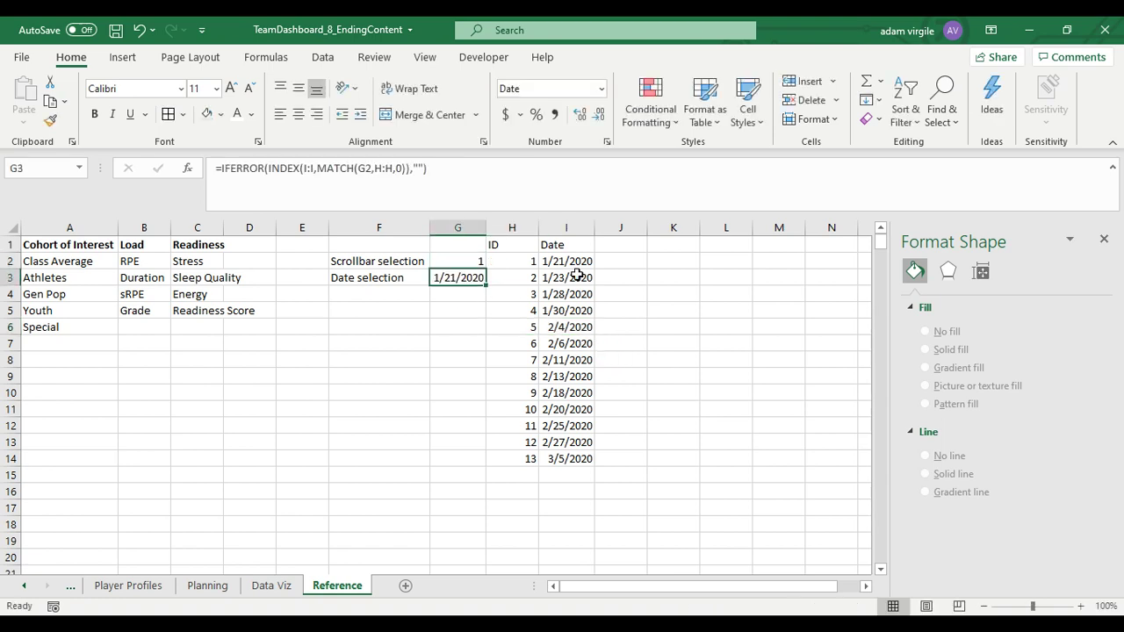
Review the control settings of the spin button on the Data Viz sheet without changing them.
click(271, 586)
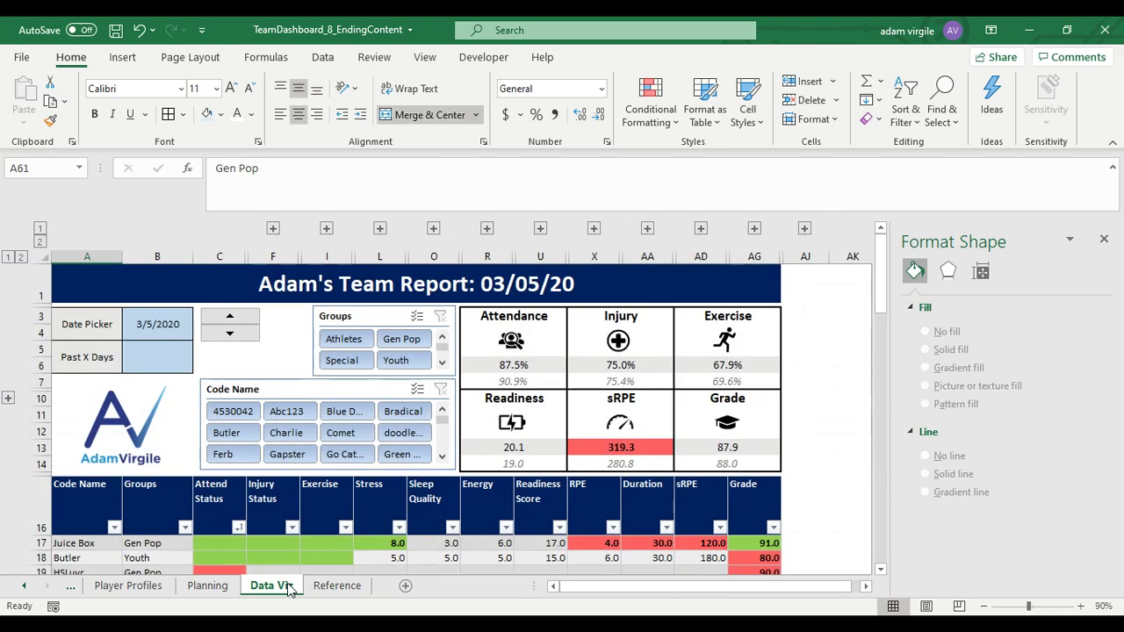
right_click(251, 331)
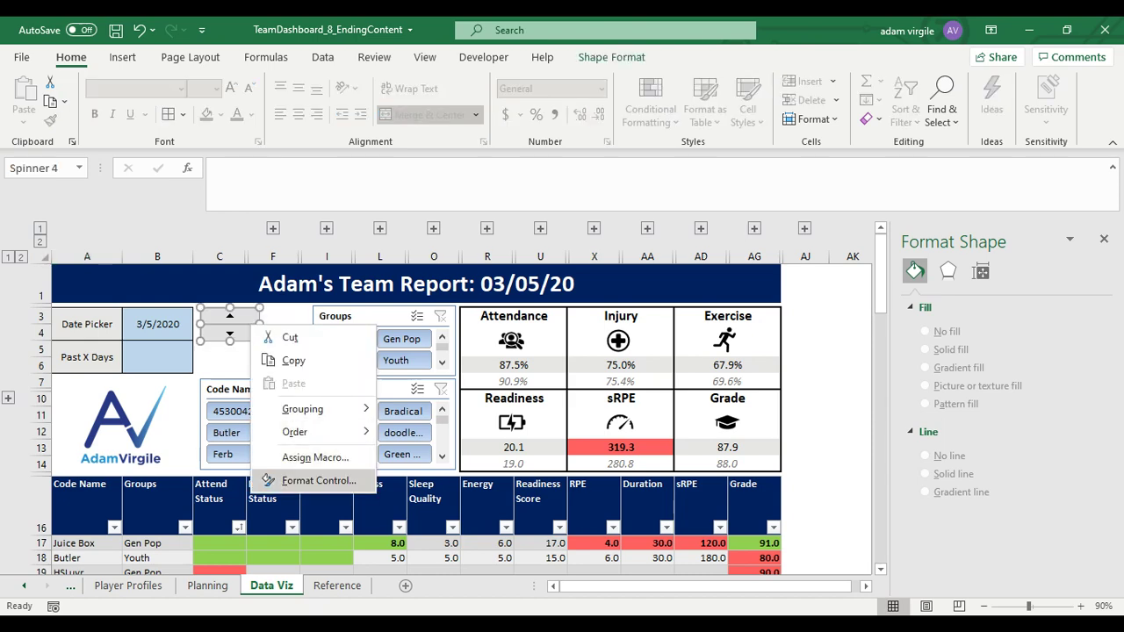
click(301, 480)
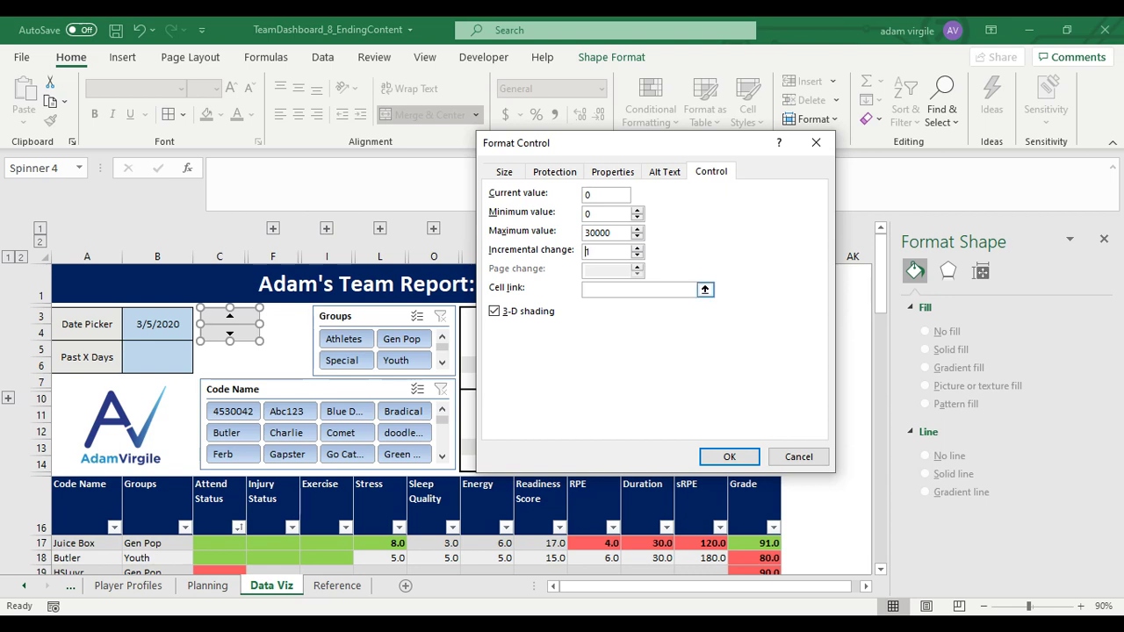
click(798, 457)
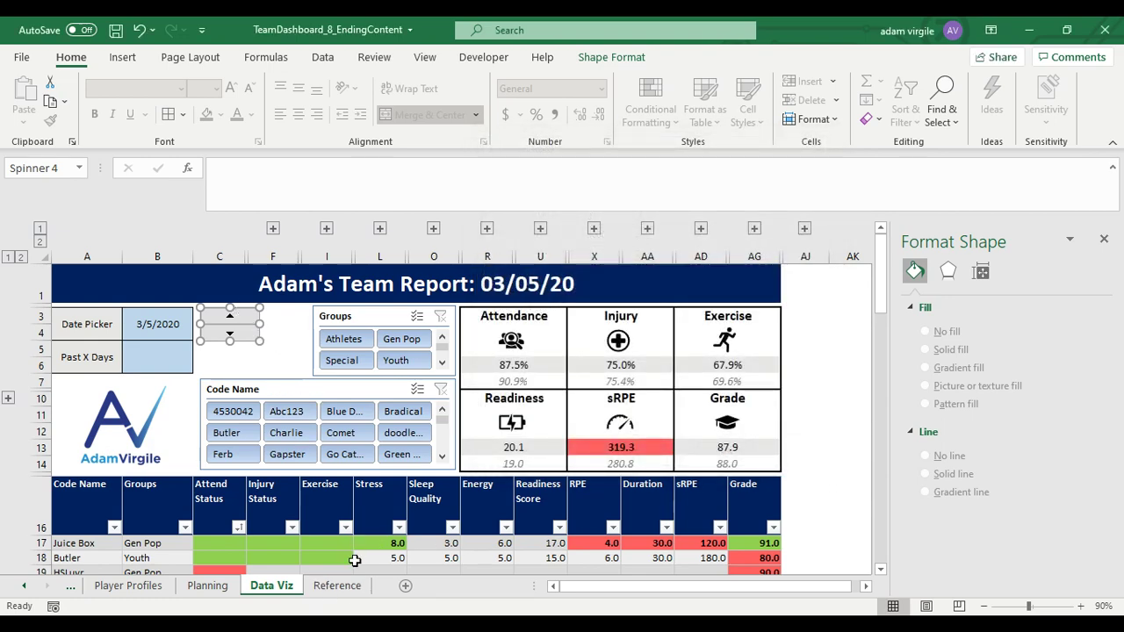
Inspect the Scrollbar selection cell G2 and the second ID and Date entries on the Reference sheet.
click(350, 587)
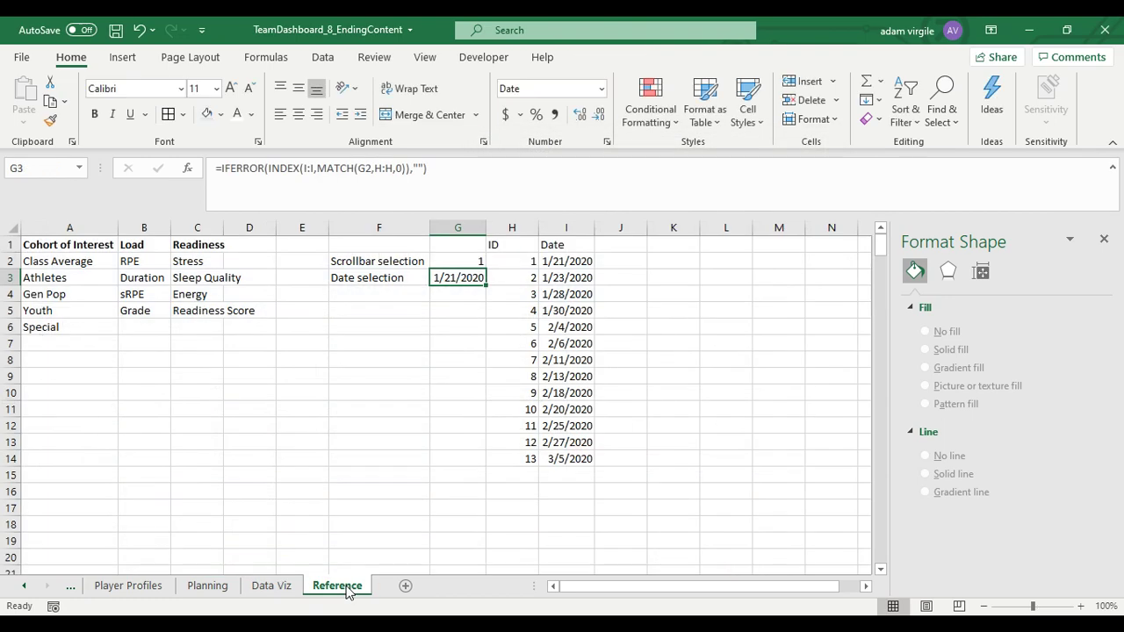
click(474, 261)
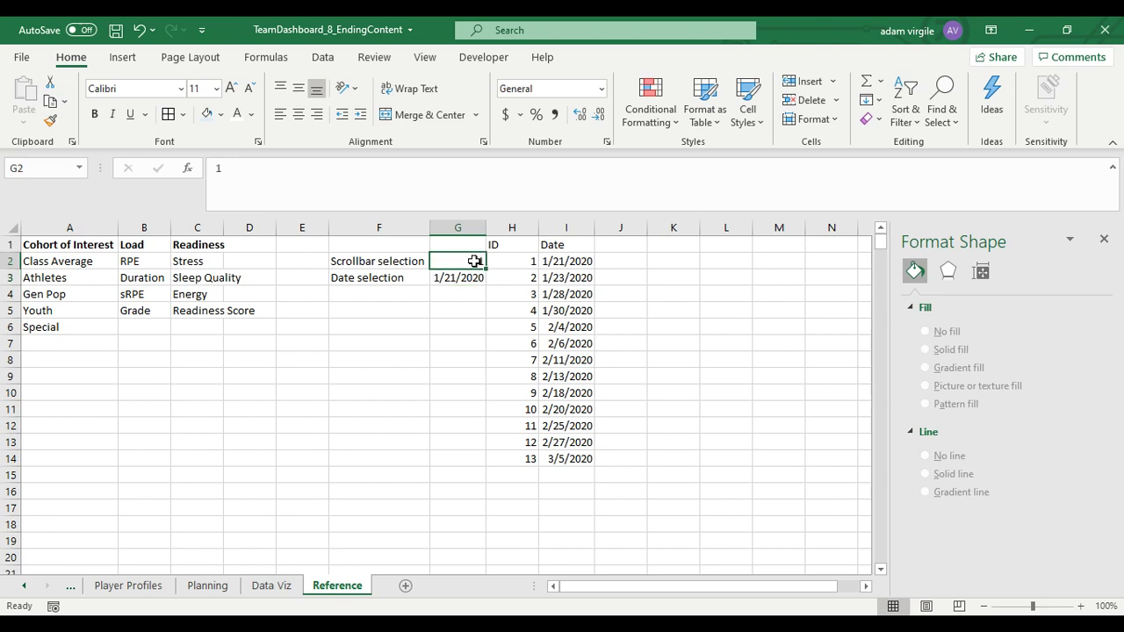
click(526, 277)
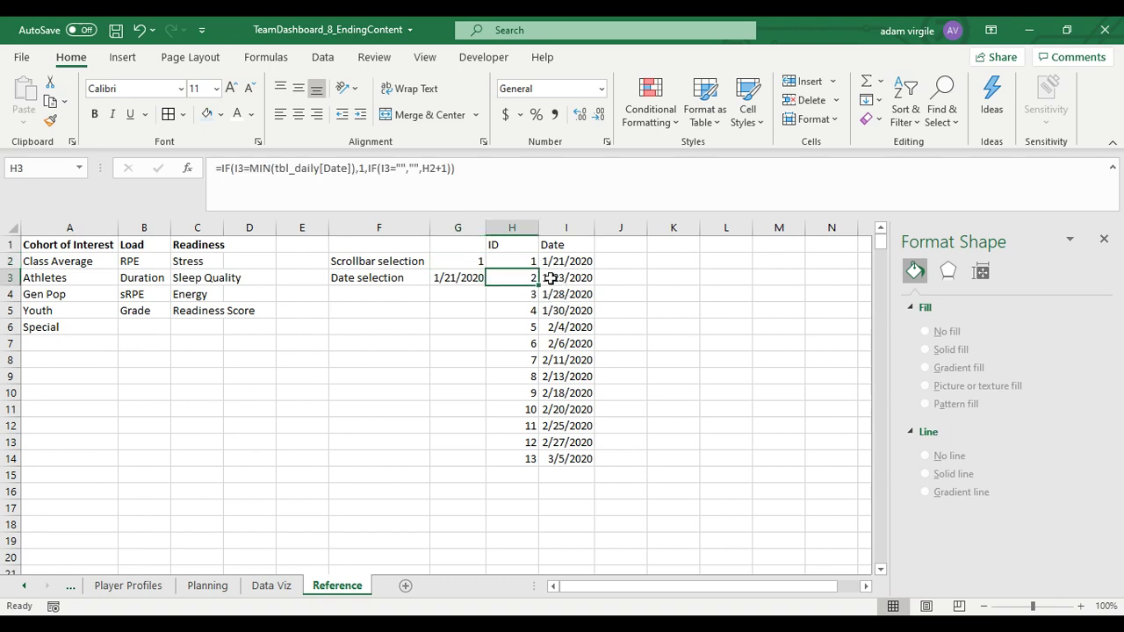
click(551, 279)
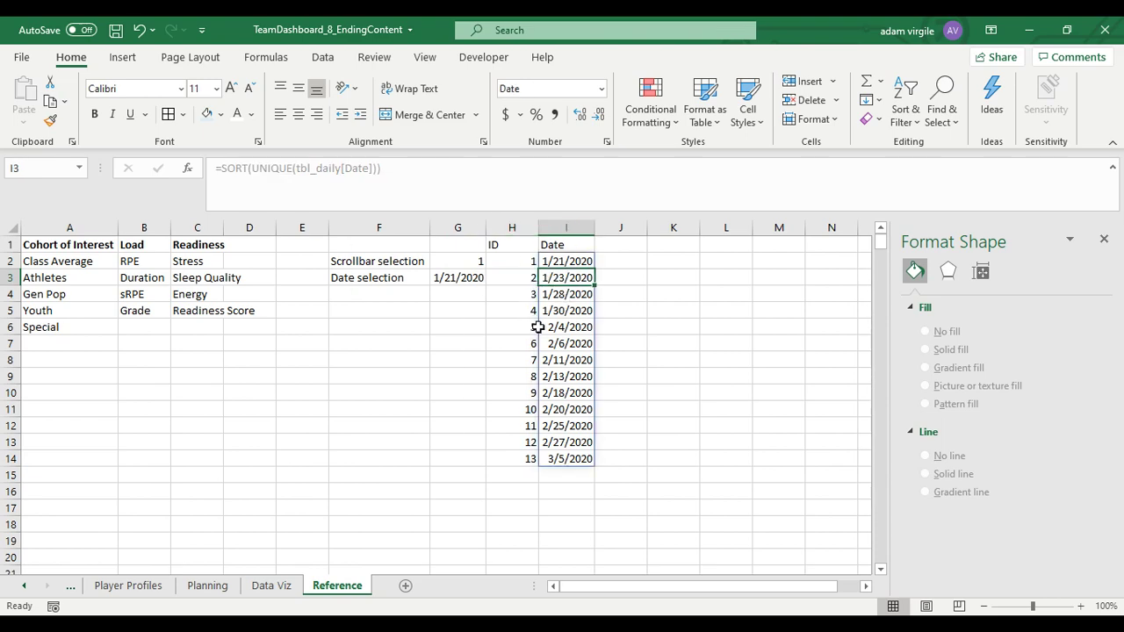
click(478, 262)
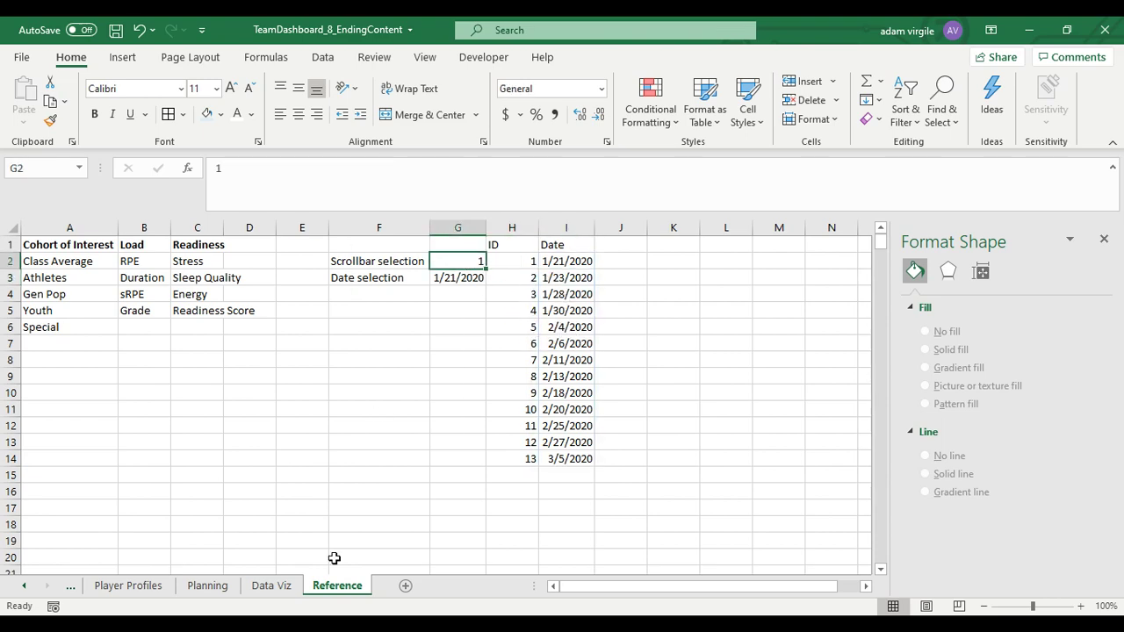
Link the spin button on the Data Viz sheet to the Scrollbar selection cell Reference!$G$2.
click(271, 586)
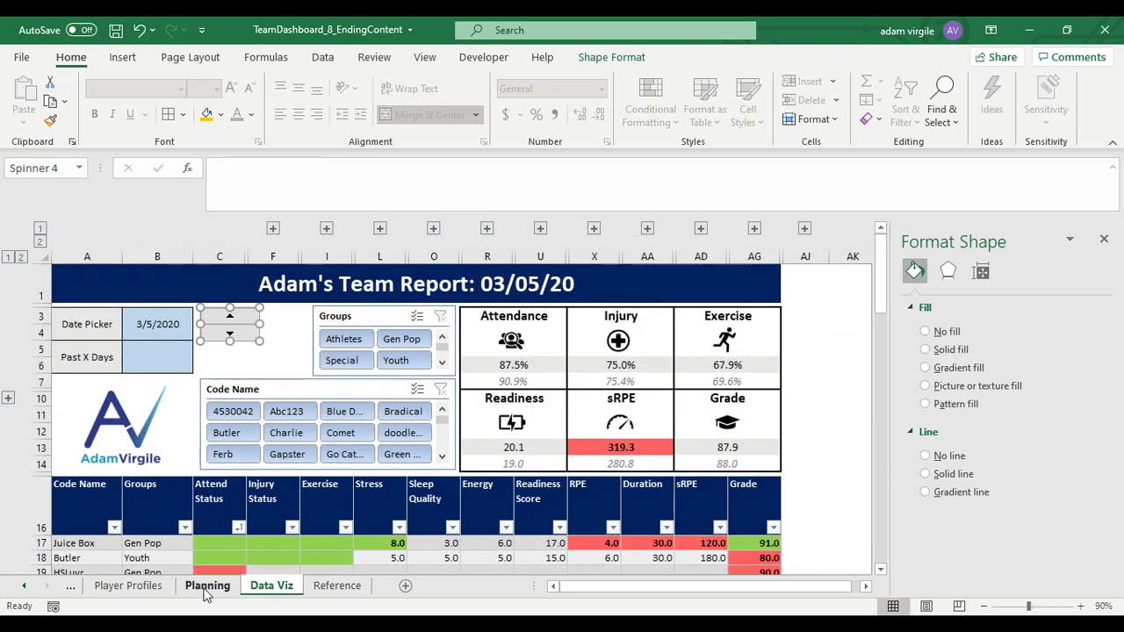
right_click(235, 338)
click(330, 486)
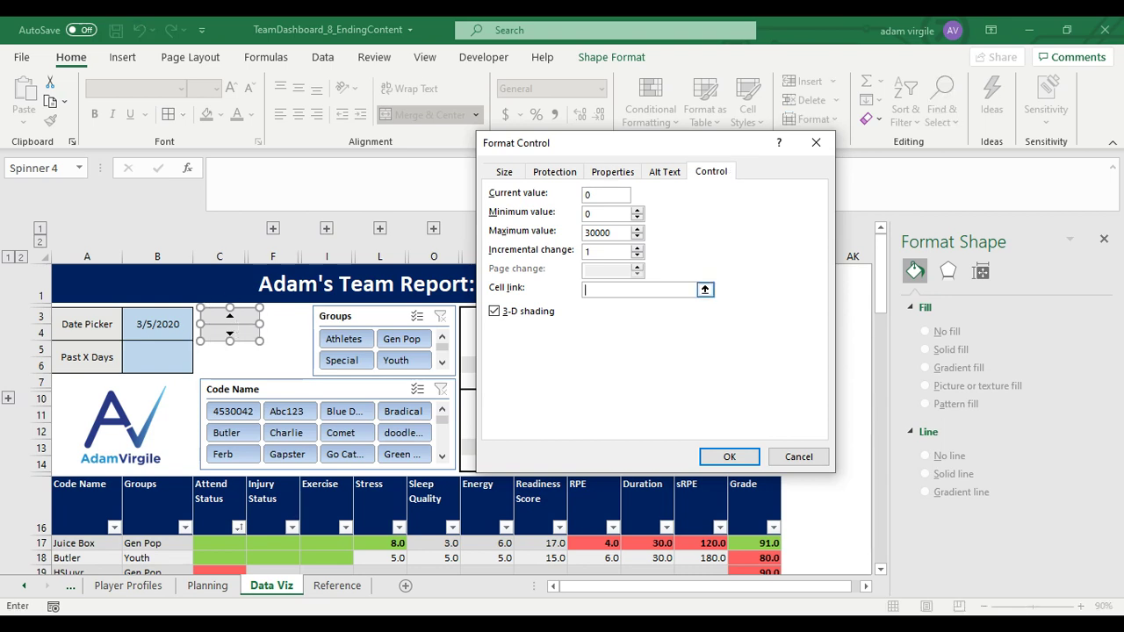
click(704, 289)
click(356, 594)
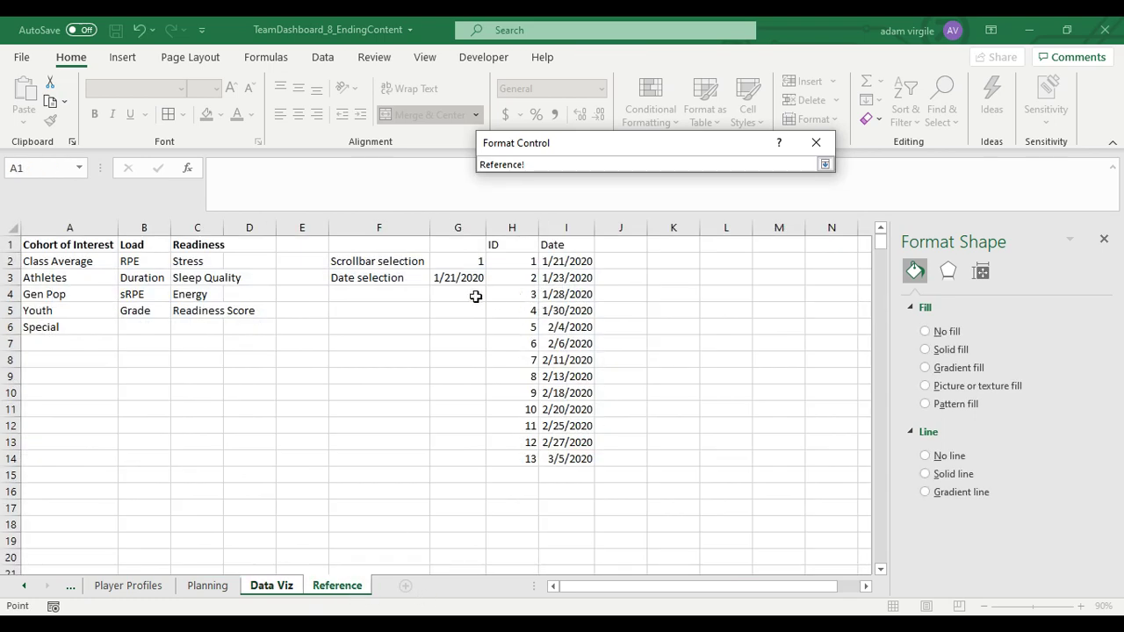
click(465, 261)
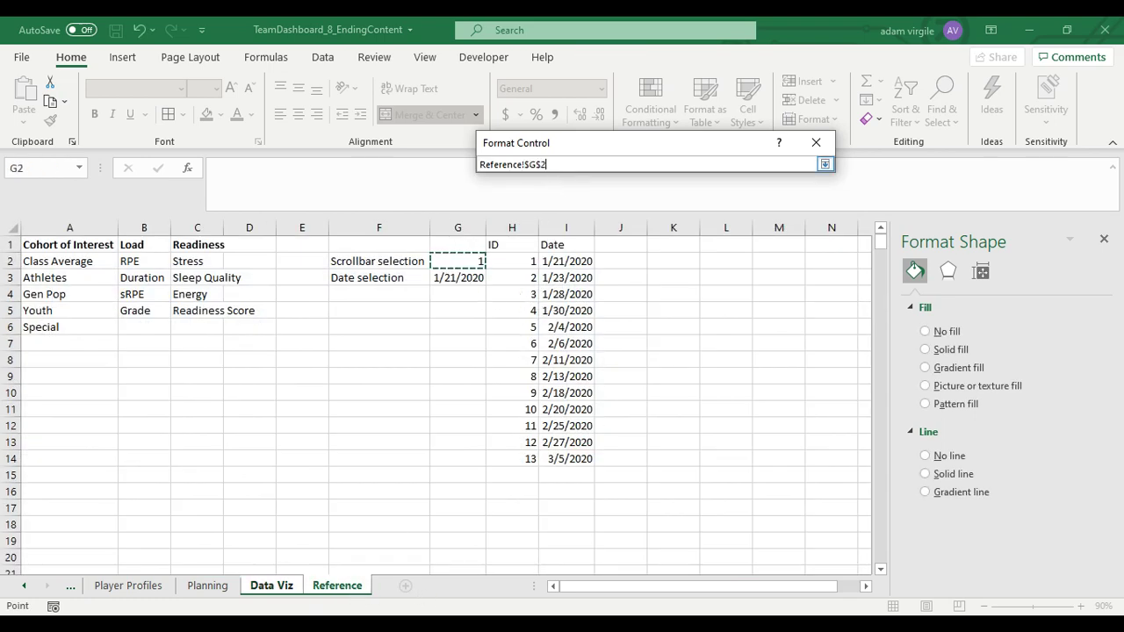
click(824, 164)
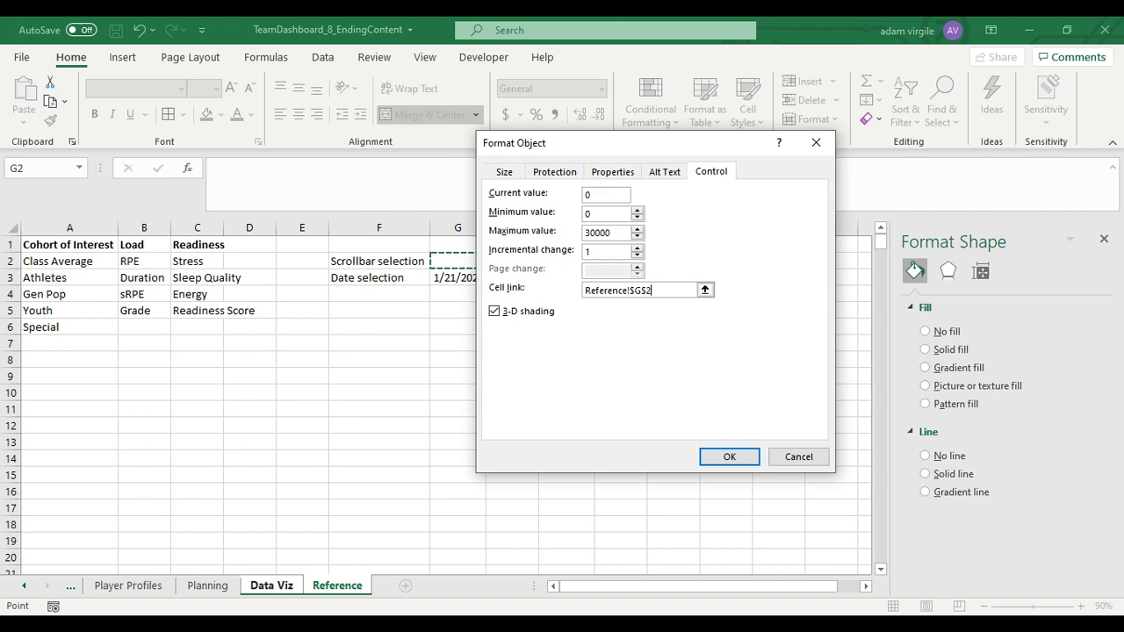
key(Tab)
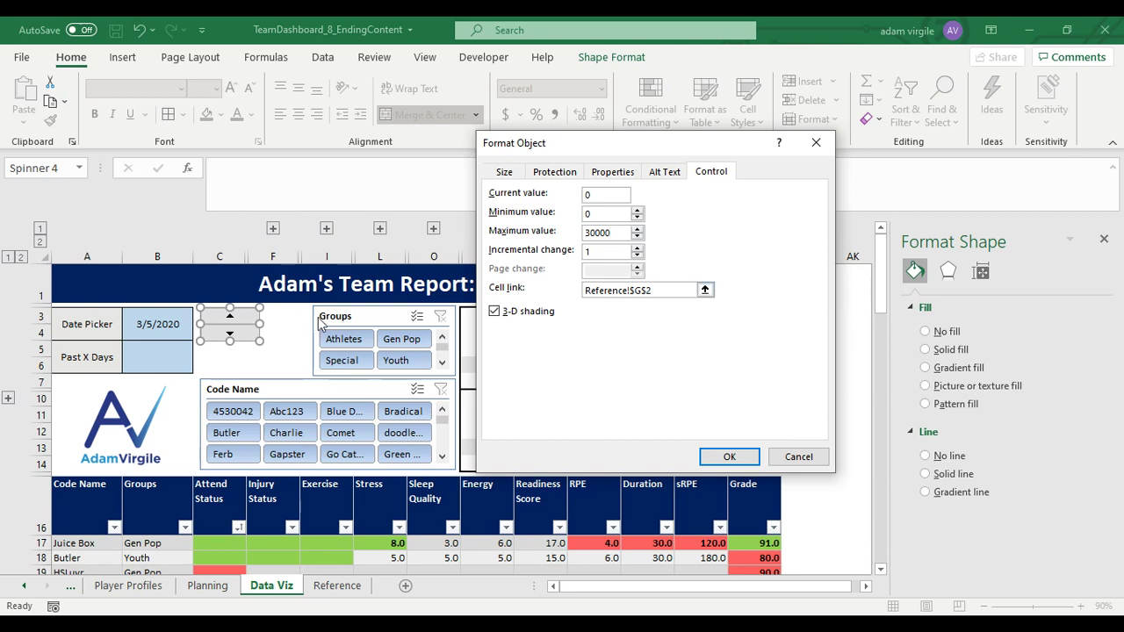
click(730, 456)
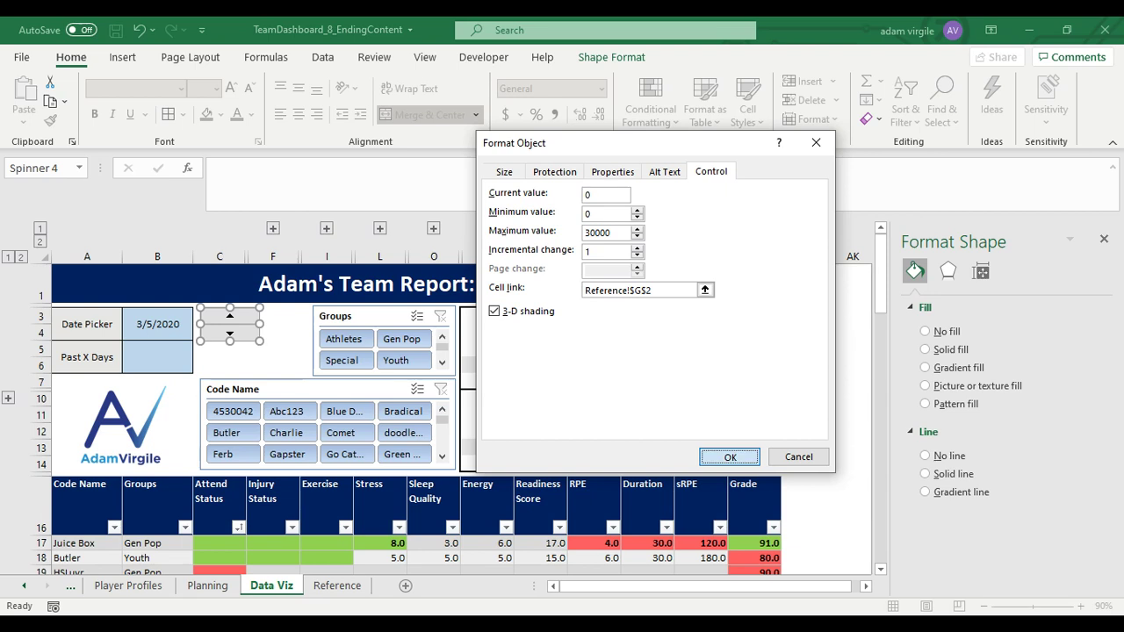
click(597, 195)
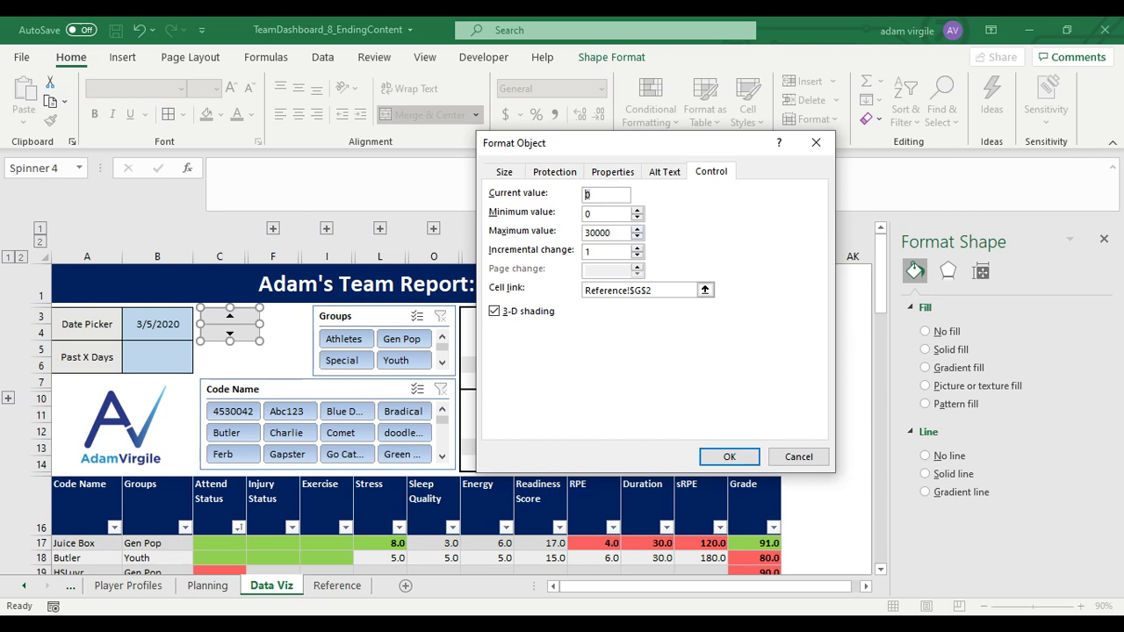
click(742, 460)
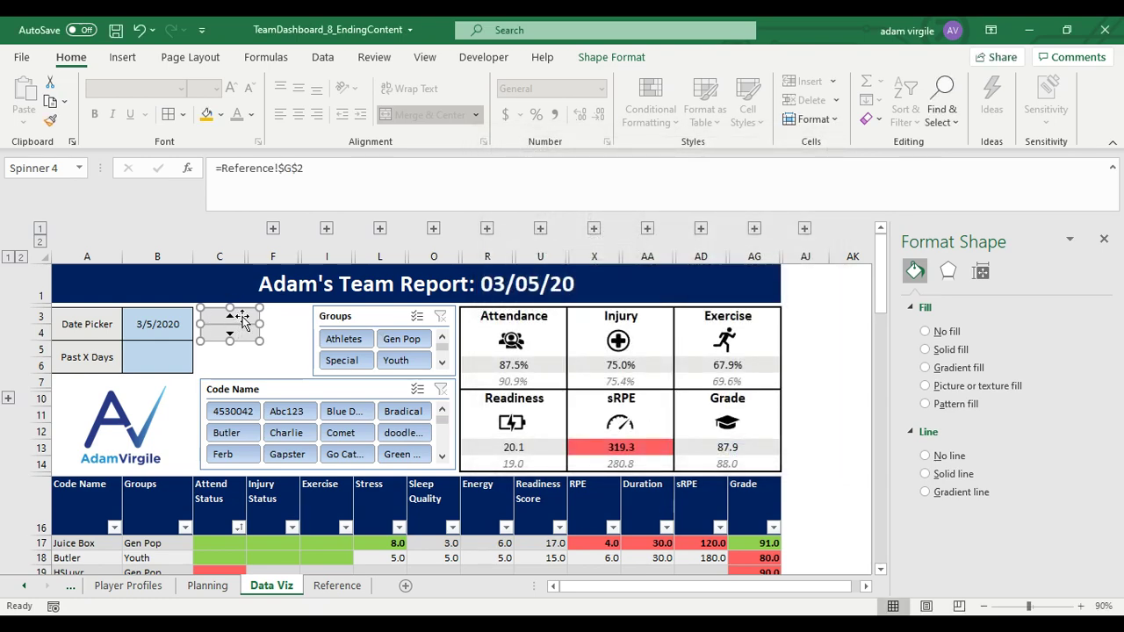
Deselect the spin button, step it up once, and check the linked selection on the Reference sheet.
click(272, 320)
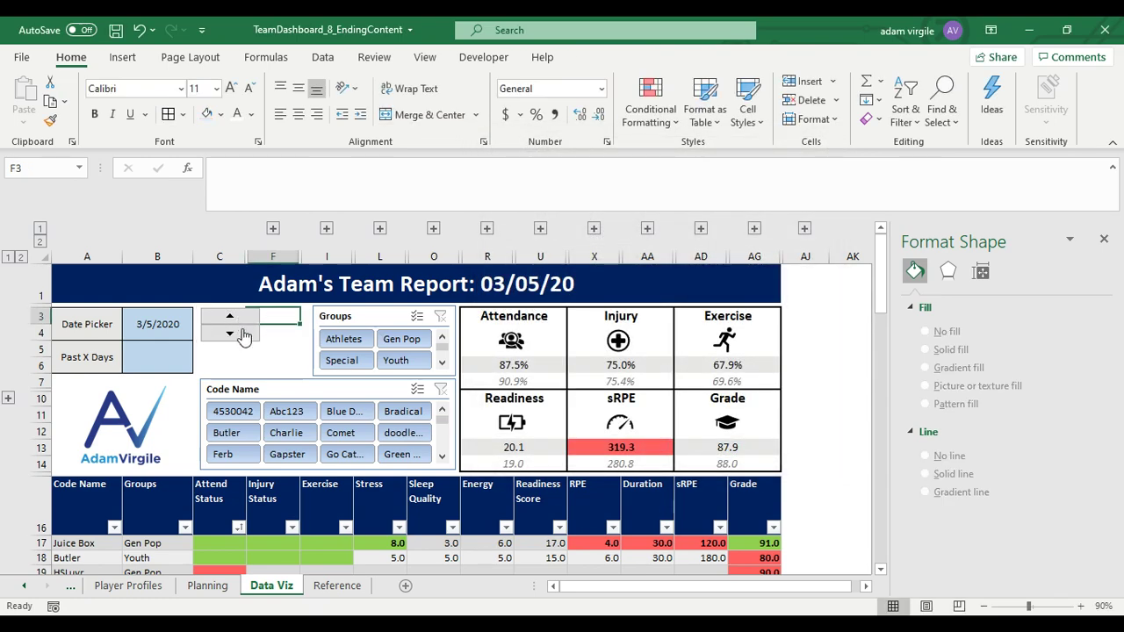
click(244, 322)
click(337, 586)
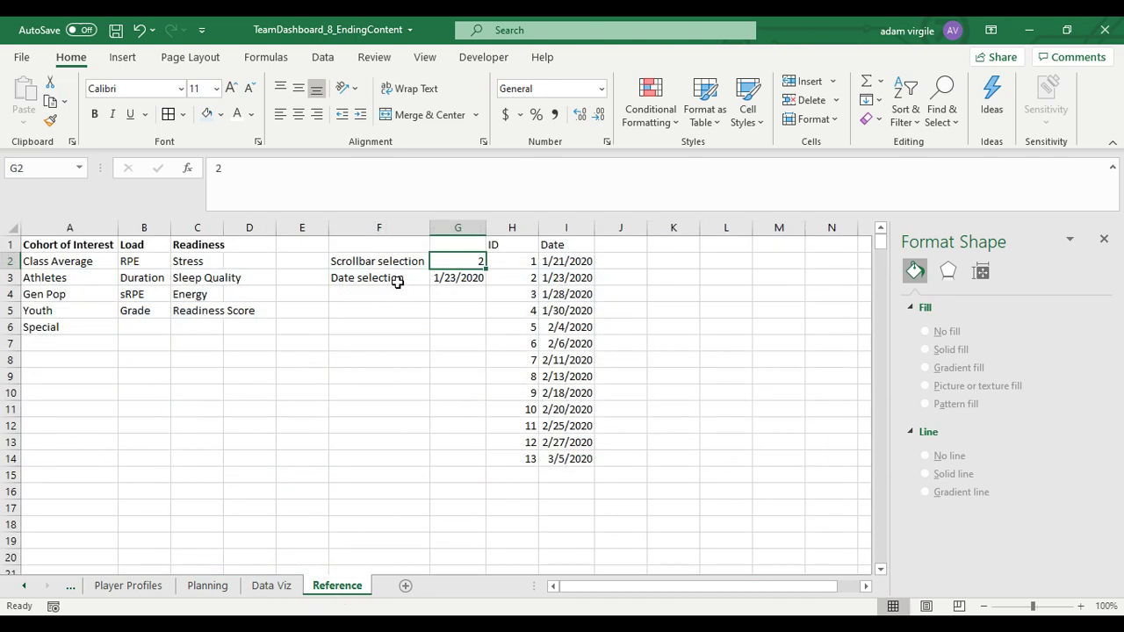
Step the Data Viz spin button up once more and check the Date selection in G3 on the Reference sheet.
click(147, 586)
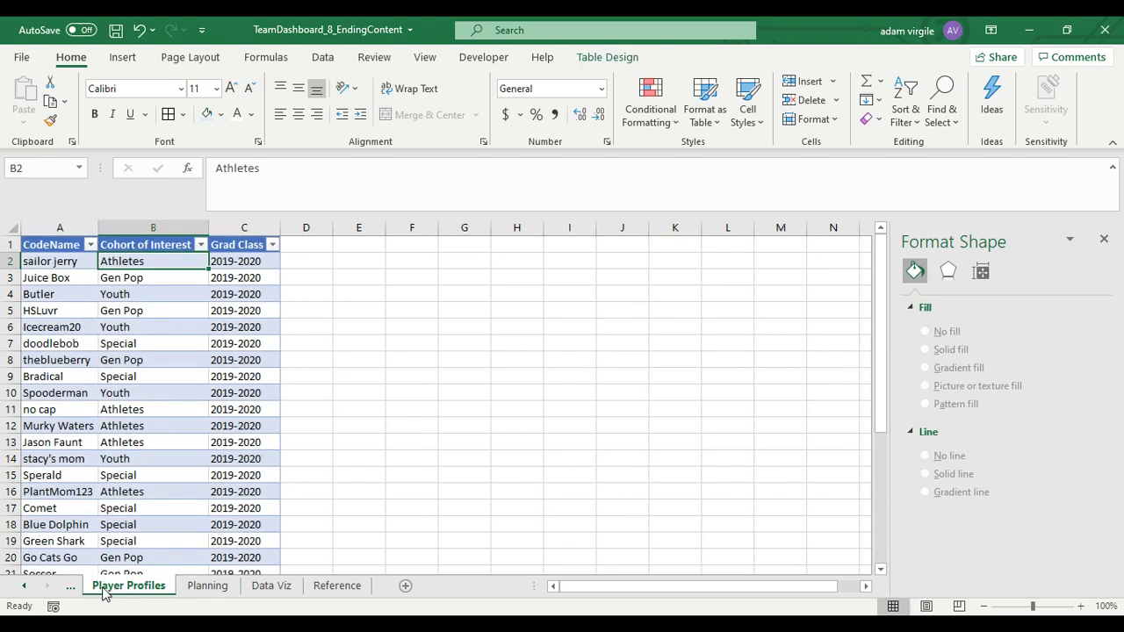
click(28, 589)
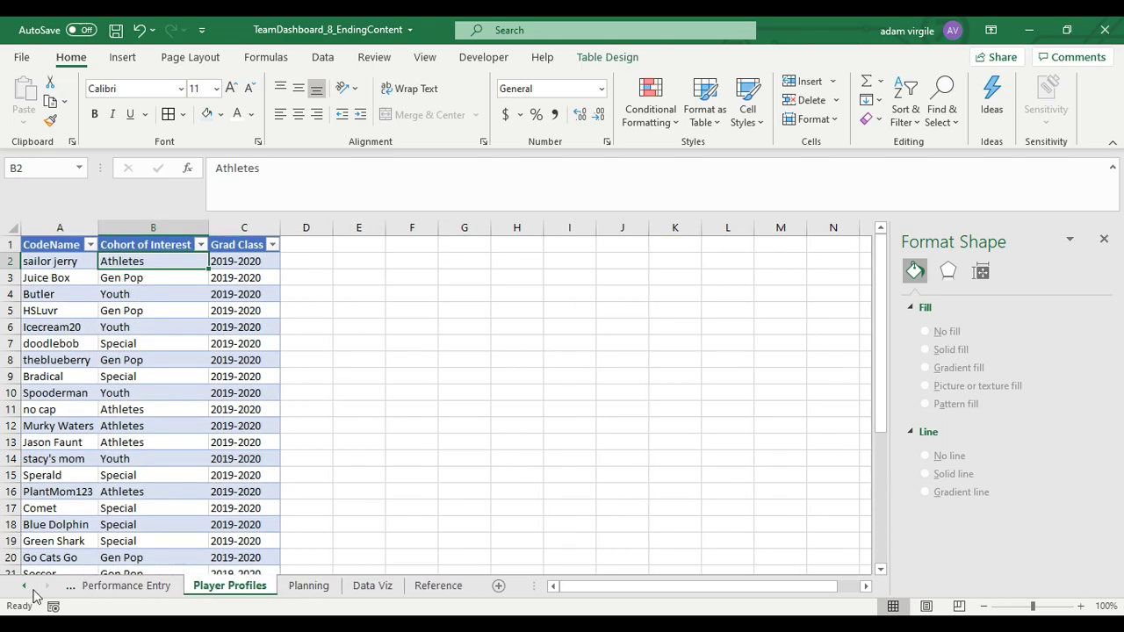
click(385, 585)
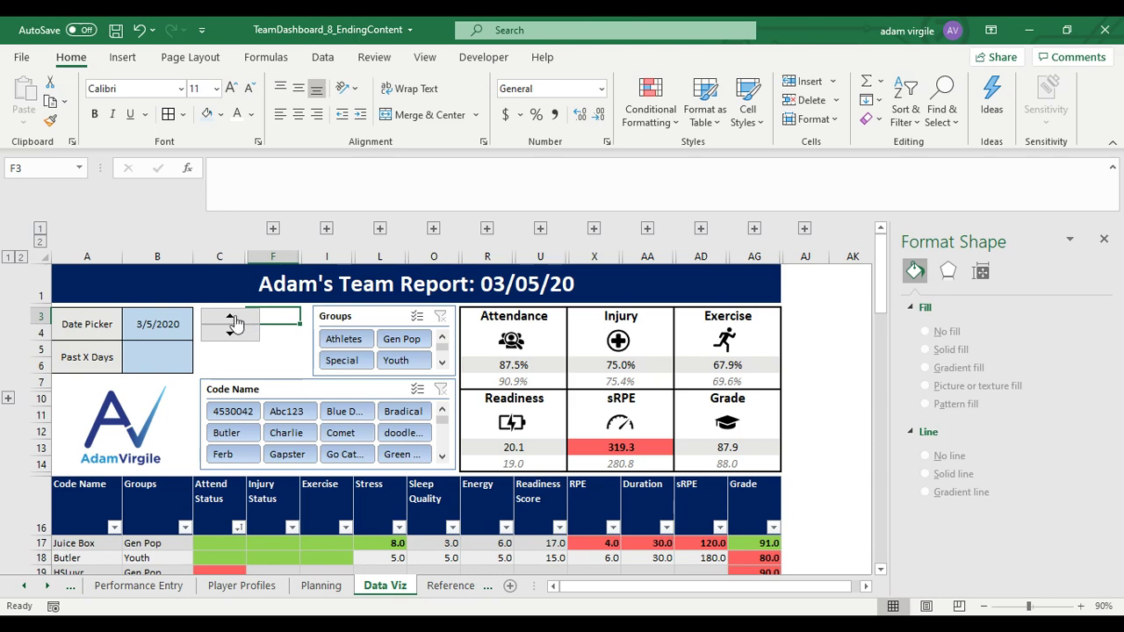
click(451, 589)
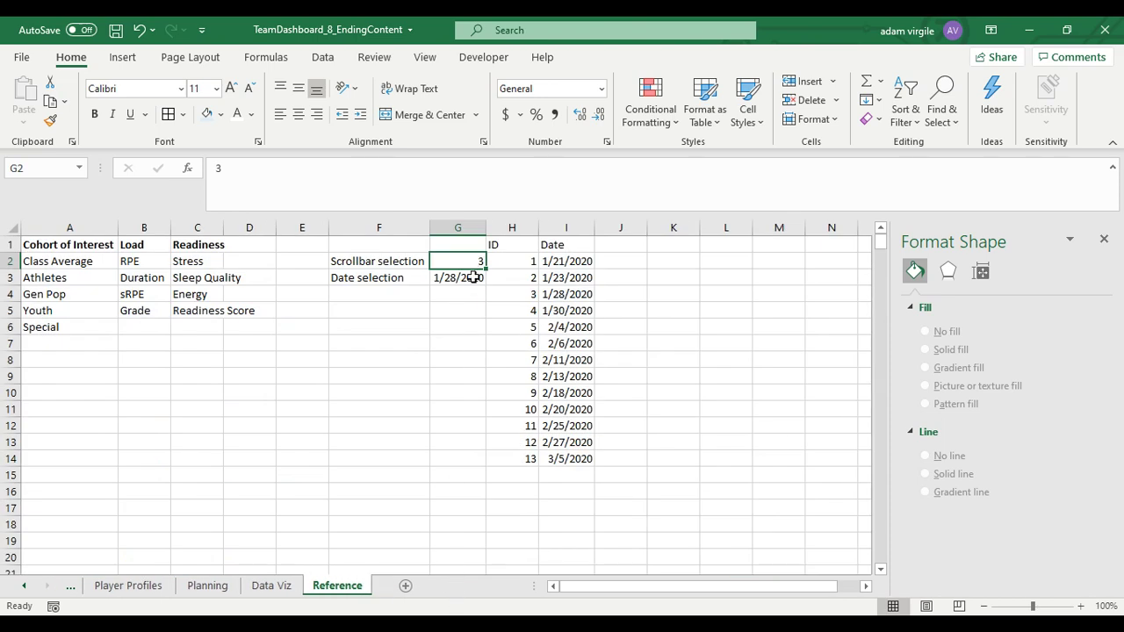
click(473, 277)
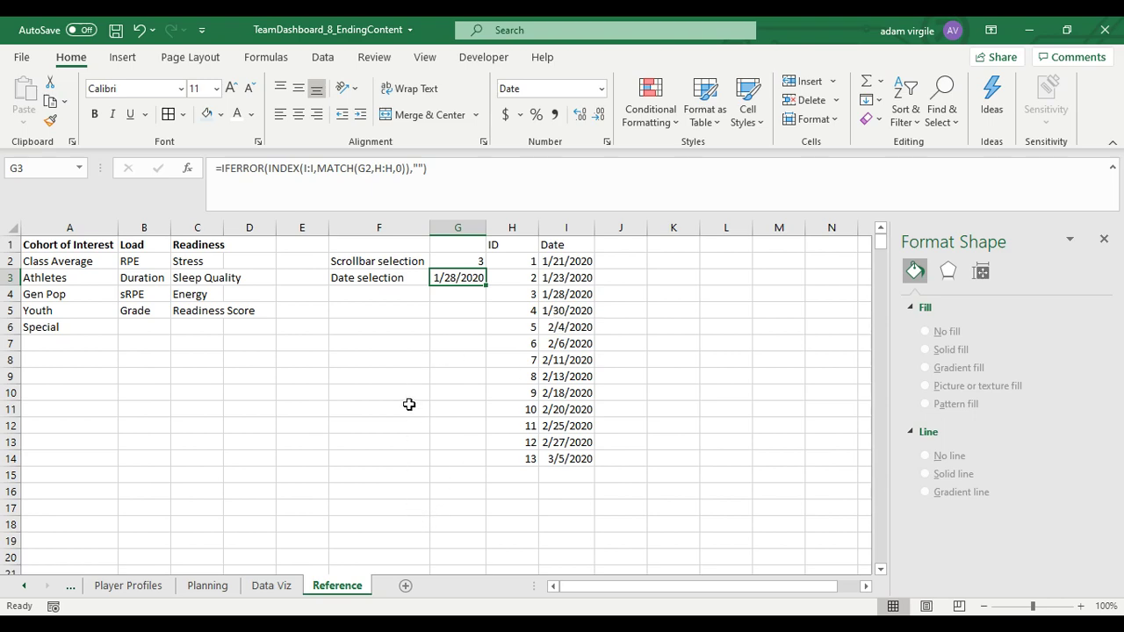
Start an IF formula in the Data Viz sheet's Date Picker cell B3 with the test Reference!$G$3="".
click(272, 586)
click(166, 332)
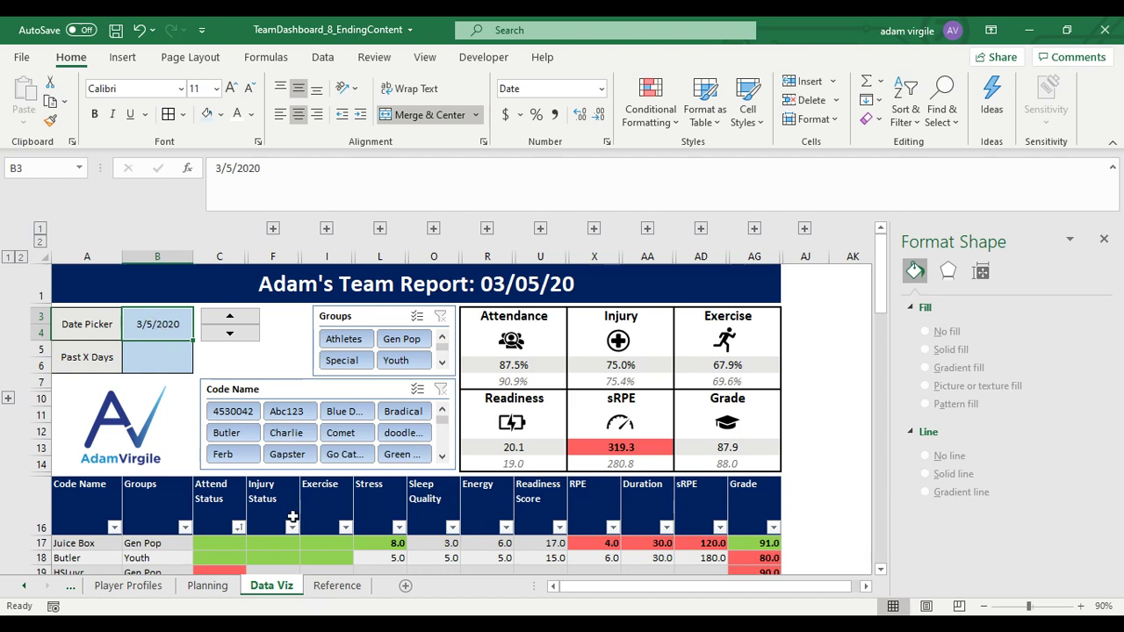
click(325, 586)
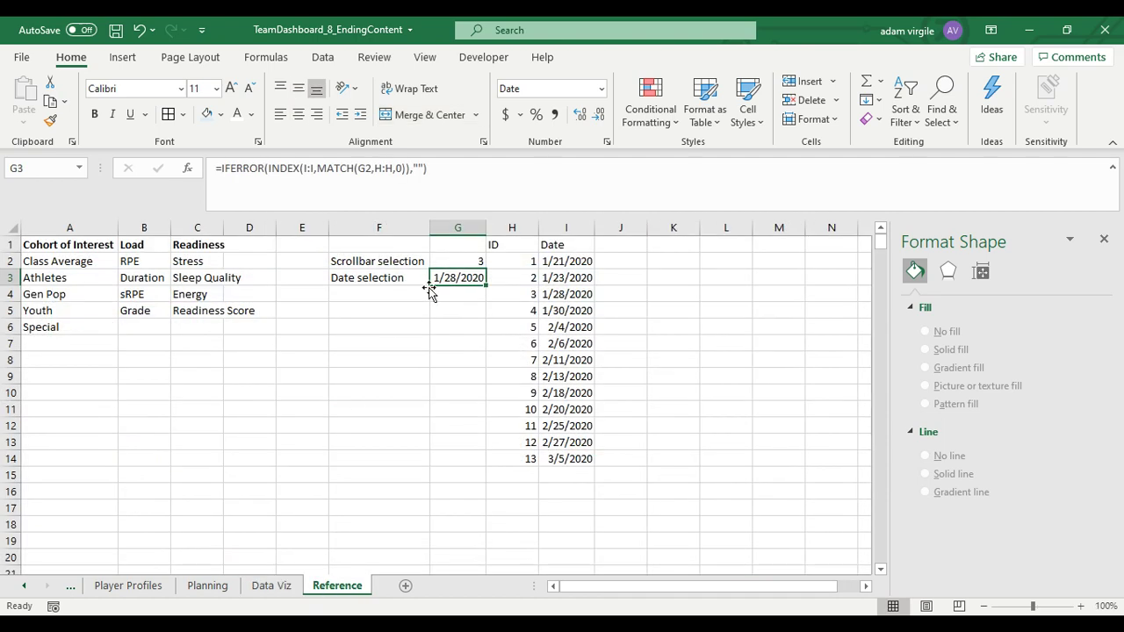
click(285, 586)
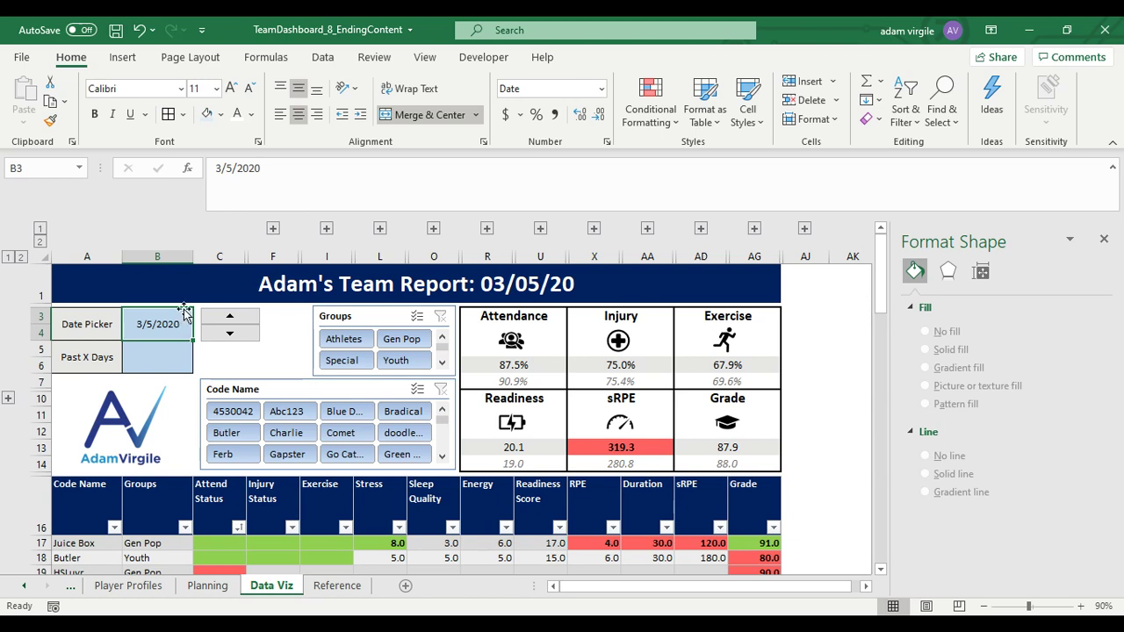
text(=)
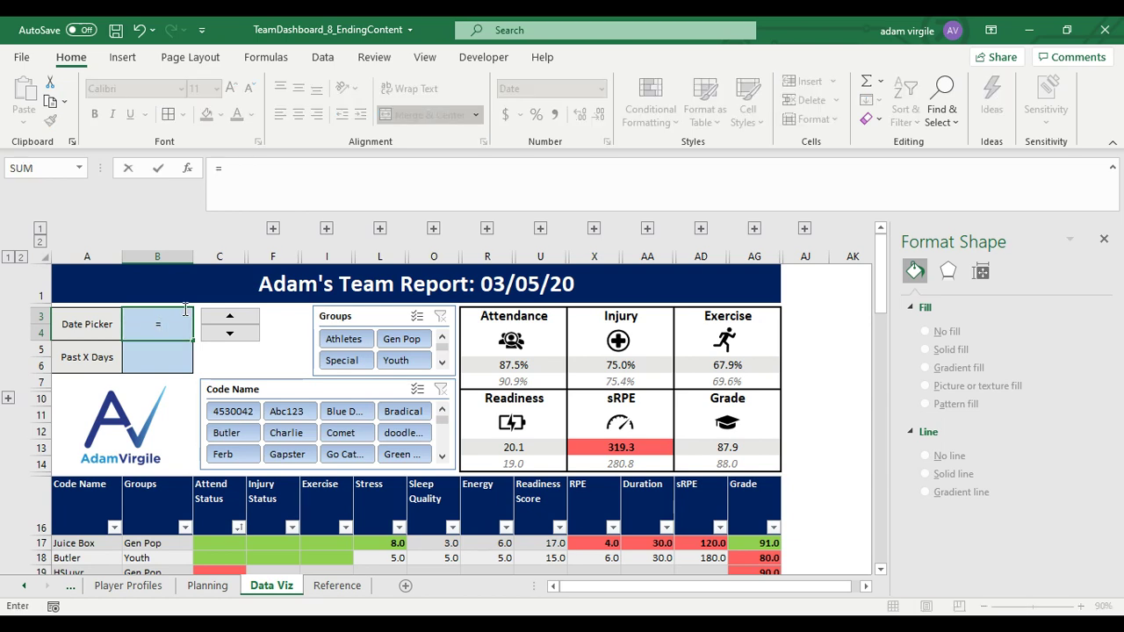
text(i)
key(BackSpace)
text(if)
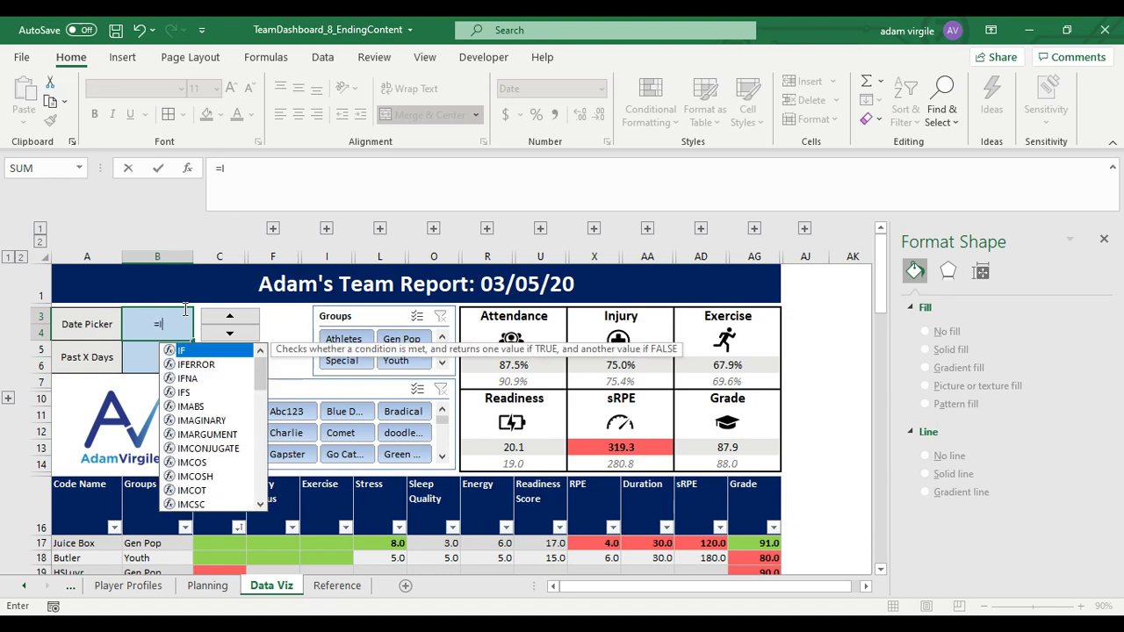
key(Tab)
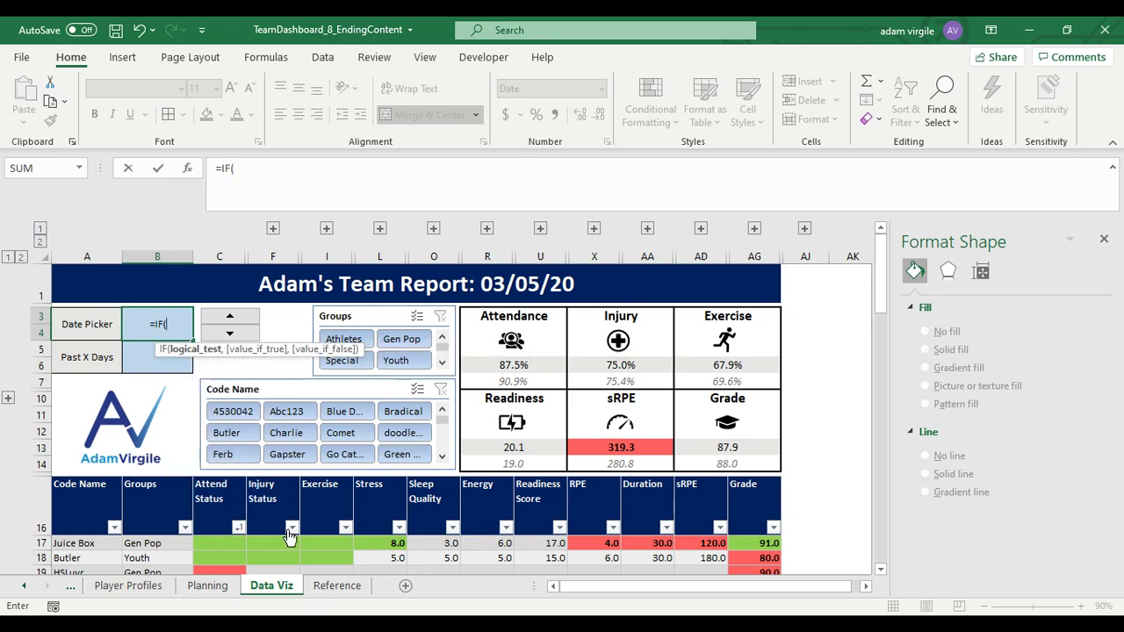
click(337, 585)
click(284, 587)
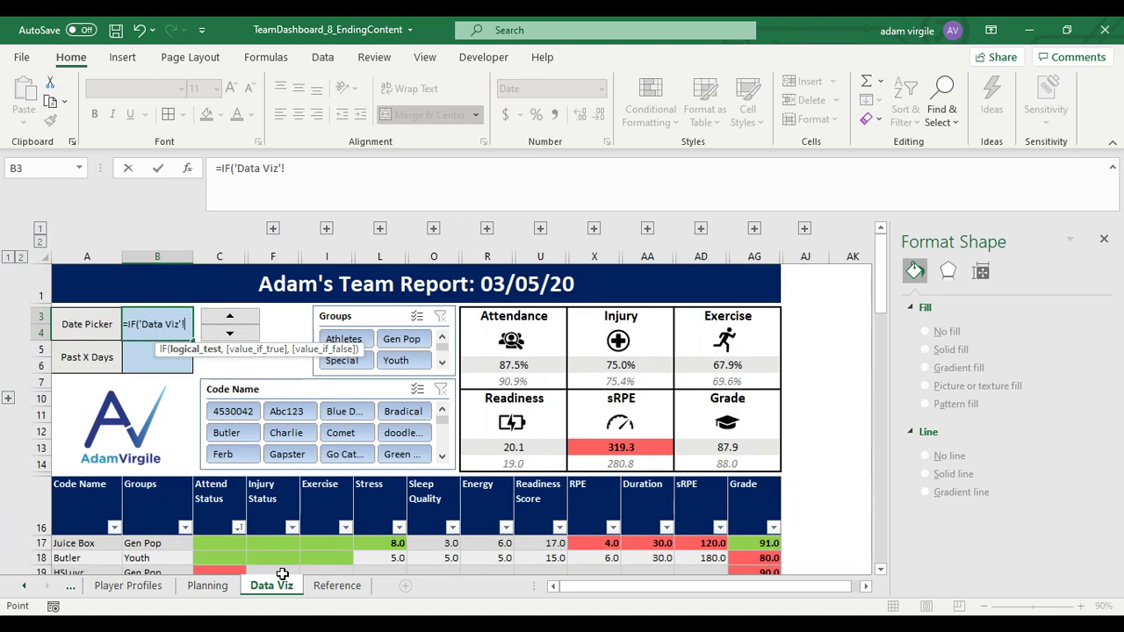
click(314, 586)
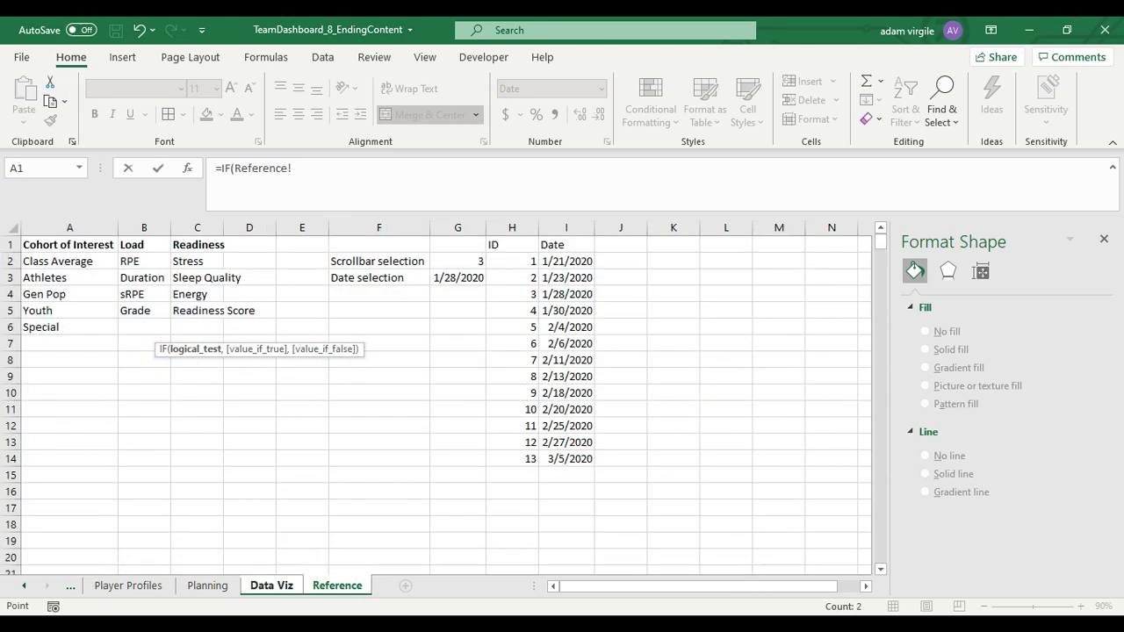
click(437, 278)
drag(344, 173, 321, 170)
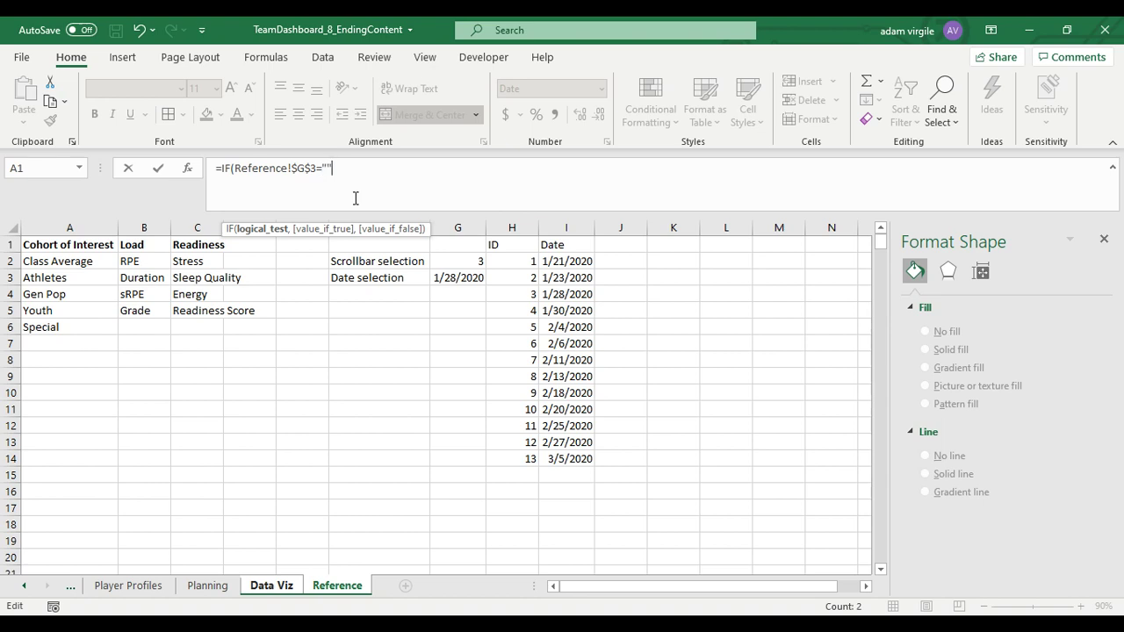
Complete the Date Picker's IF formula to return "No data" when the test is true and Reference!$G$3 otherwise.
text(,"No date)
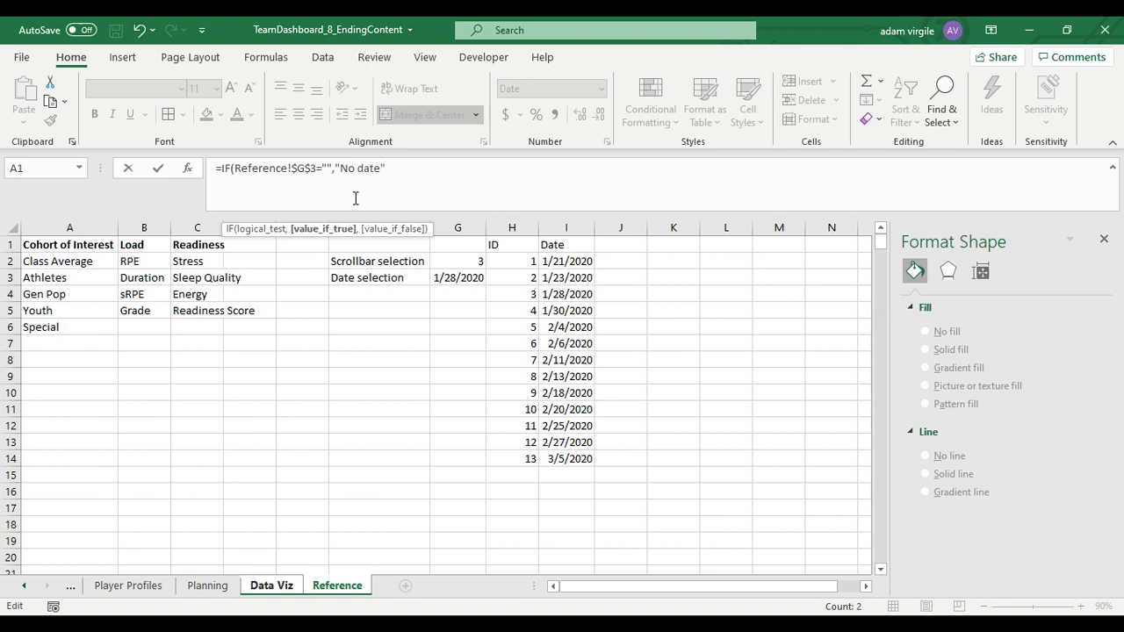
text(,)
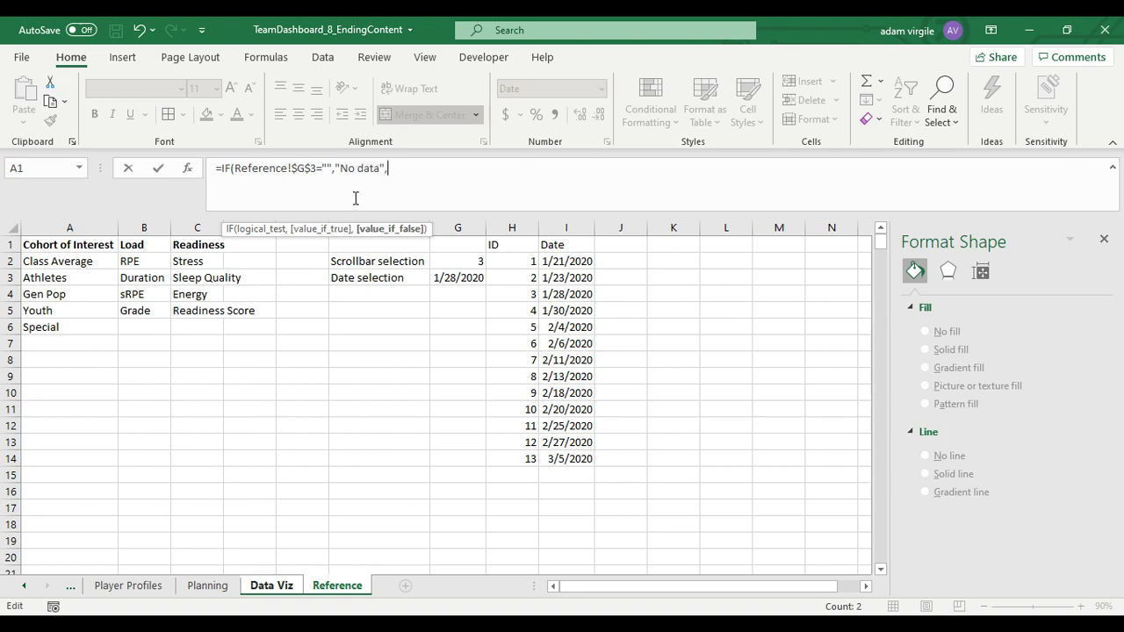
click(452, 277)
click(448, 167)
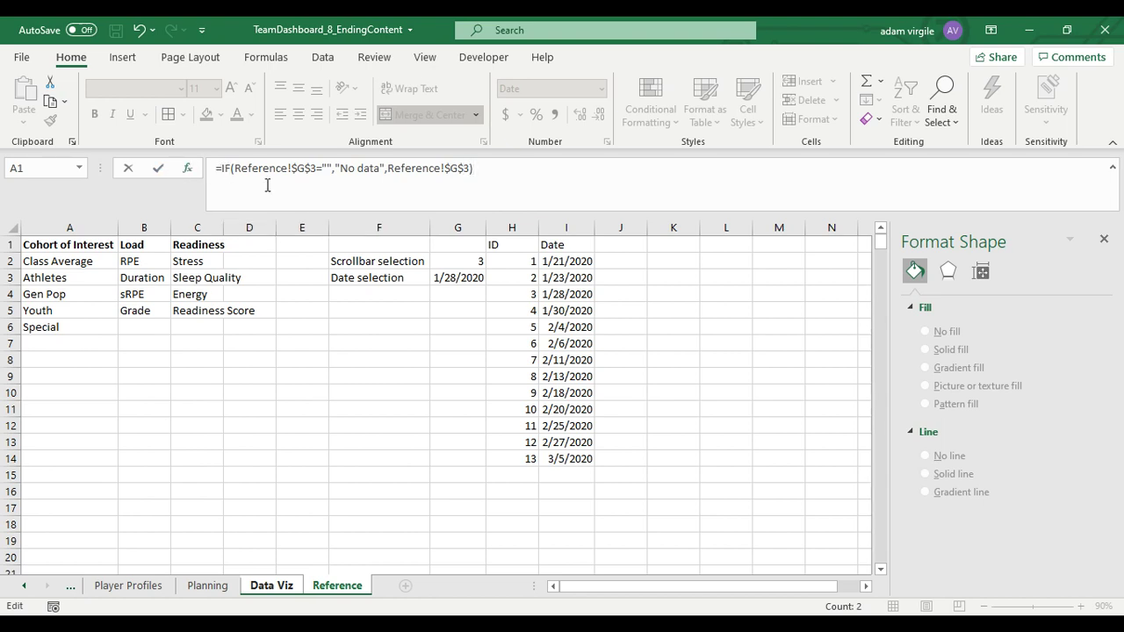
Wrap the Date Picker's IF formula in IFERROR with an empty string "" as the error value, and enter it.
text(IFERROR()
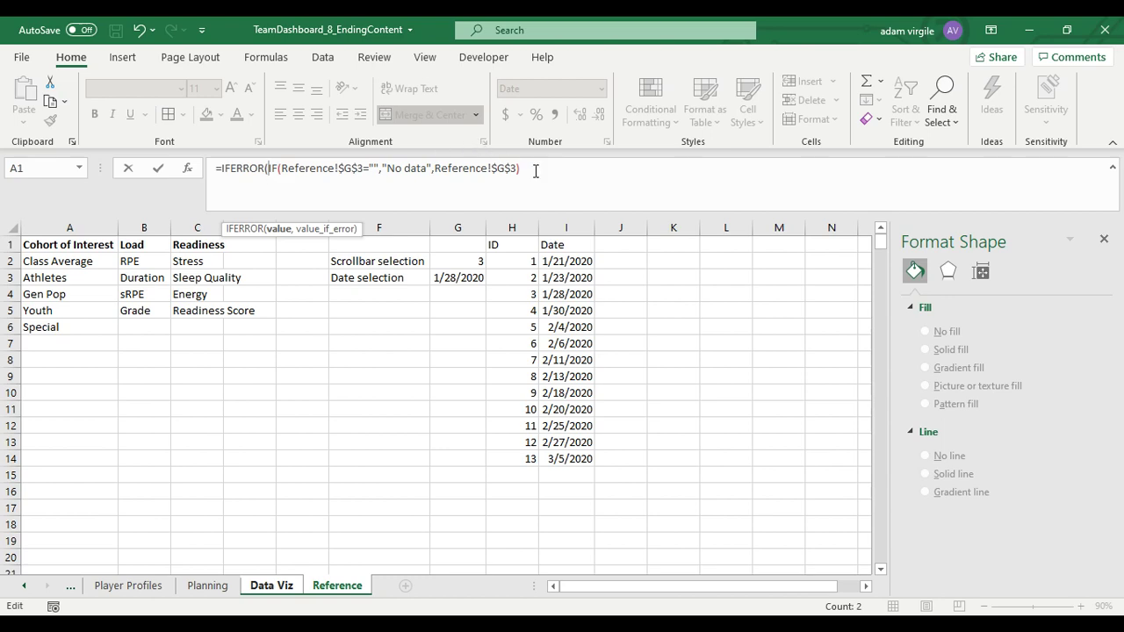
text(,)
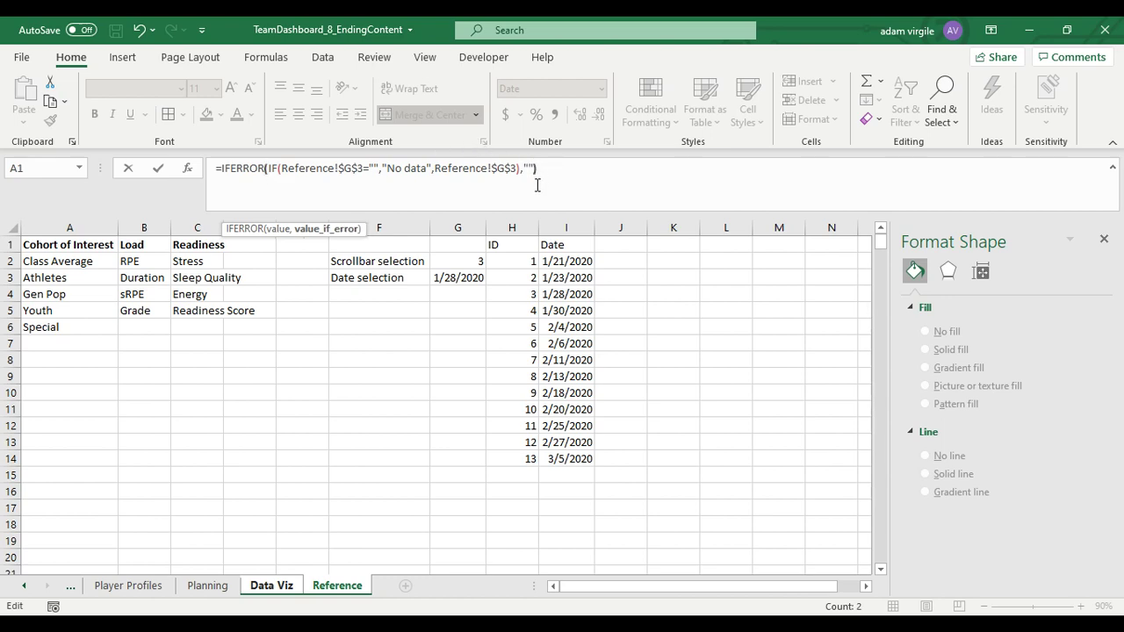
key(Return)
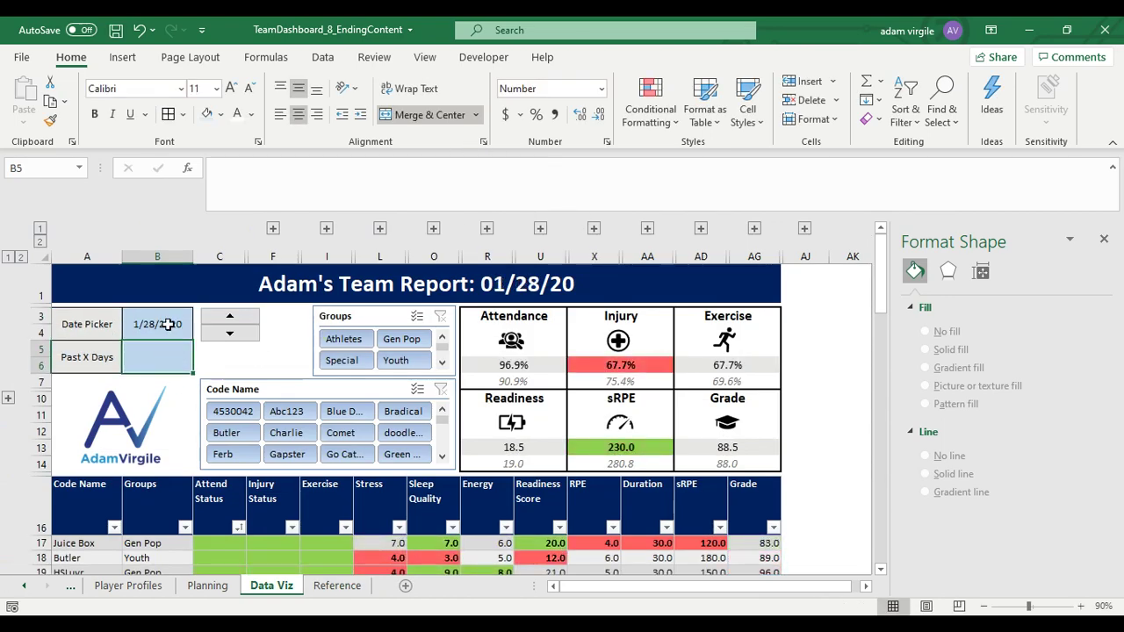
Review the Date Picker's formula in B3 and test the spin button by stepping the date up to 2/6/2020.
click(167, 325)
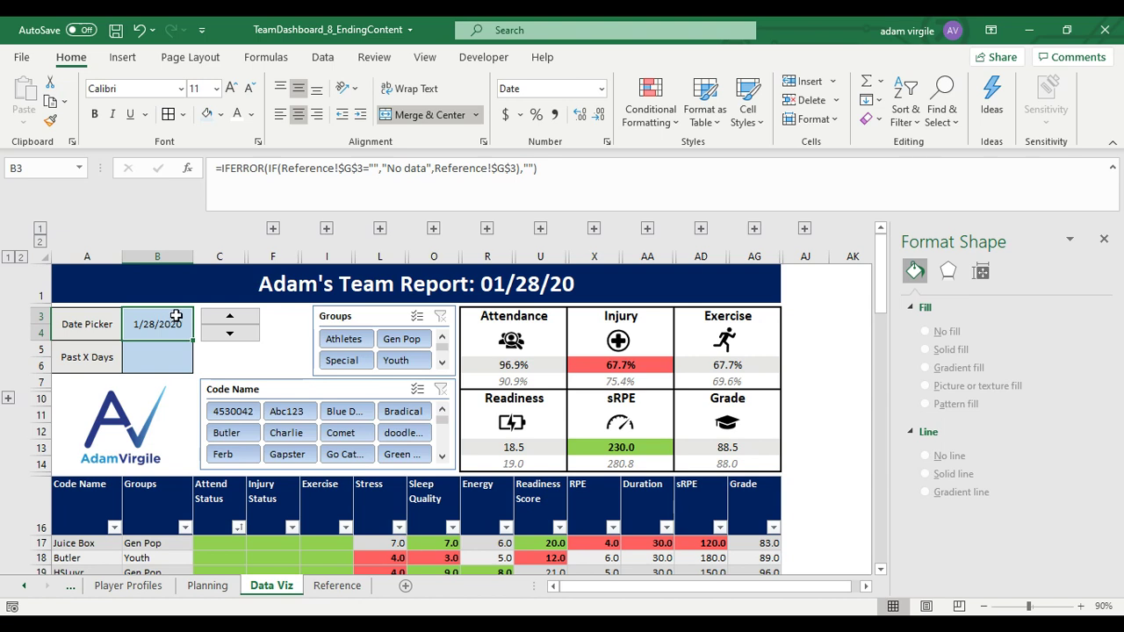
click(230, 318)
click(230, 318)
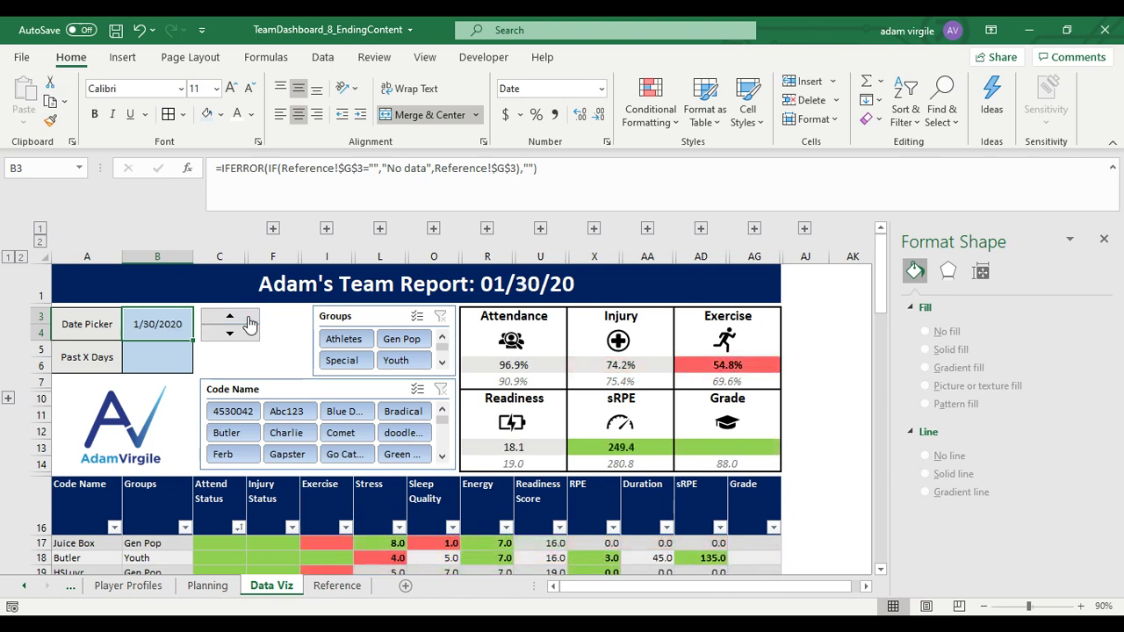
click(230, 317)
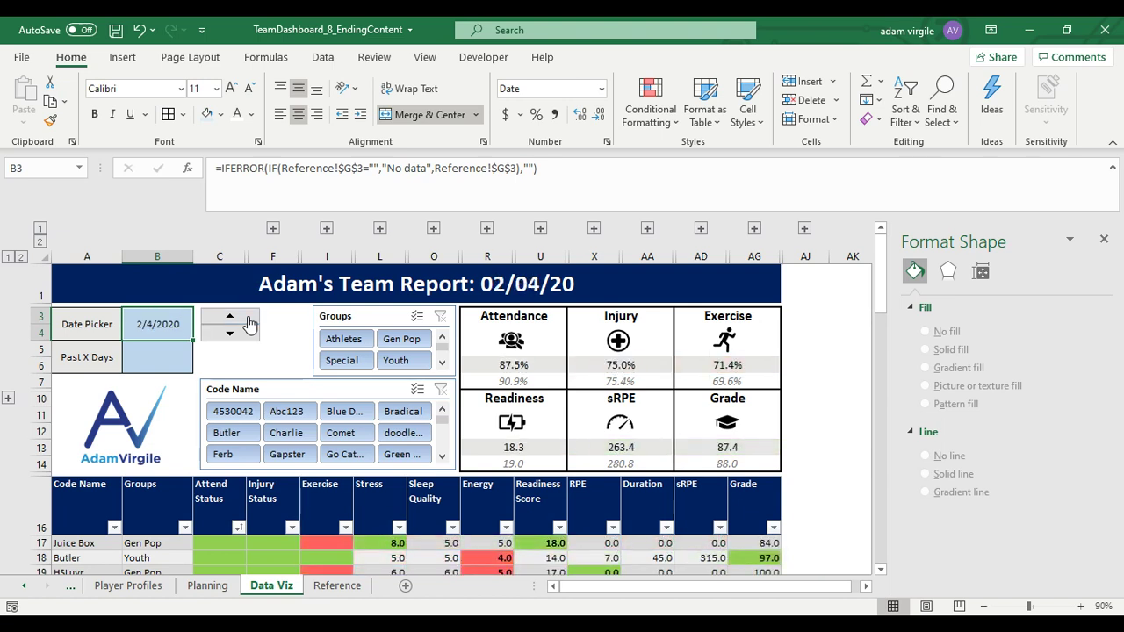
click(230, 318)
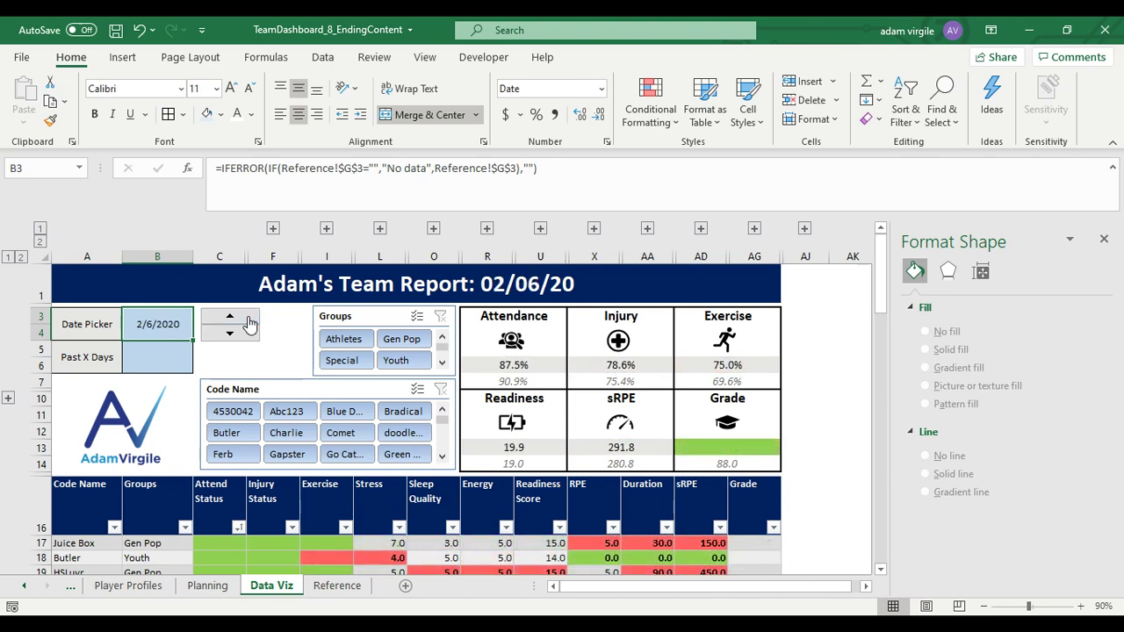
Test the spin button in both directions and step the Date Picker back down to 1/23/2020.
click(230, 333)
click(230, 317)
click(230, 317)
click(233, 335)
click(232, 334)
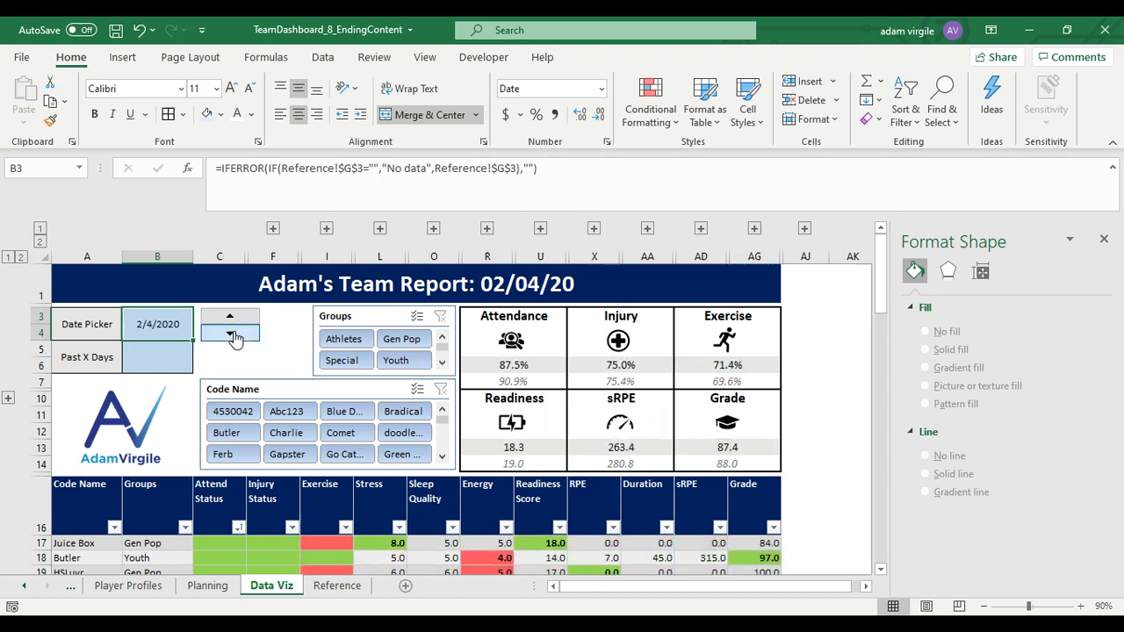
click(233, 334)
click(232, 335)
scroll(266, 367, down, 1)
scroll(266, 367, down, 1)
scroll(255, 361, up, 3)
Set Past X Days in cell B5 to 14.
click(187, 354)
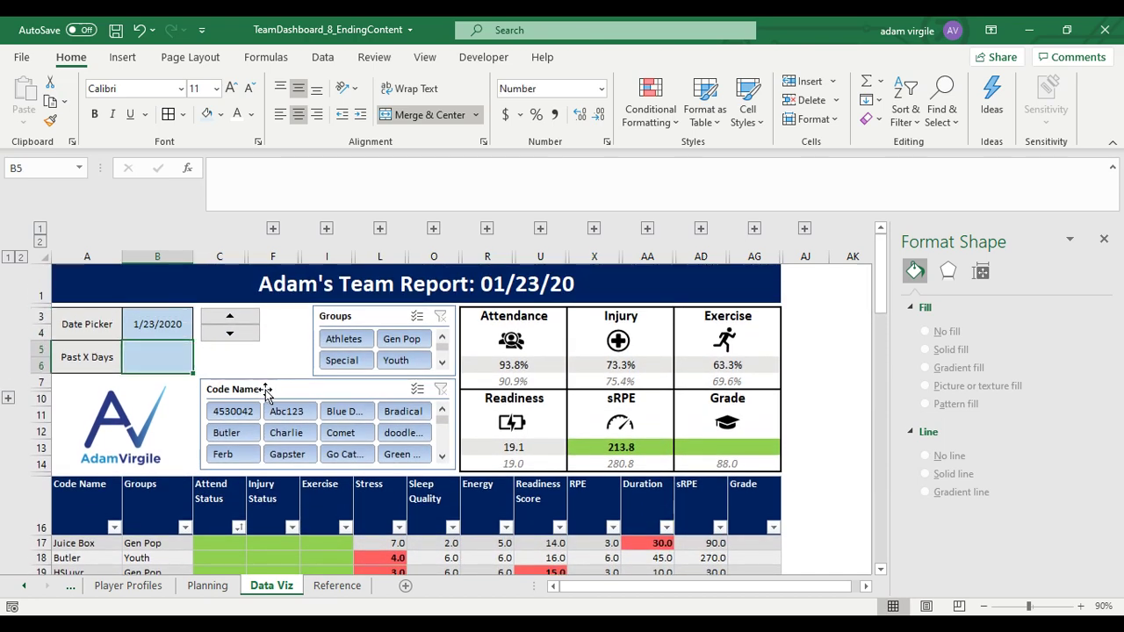
click(164, 332)
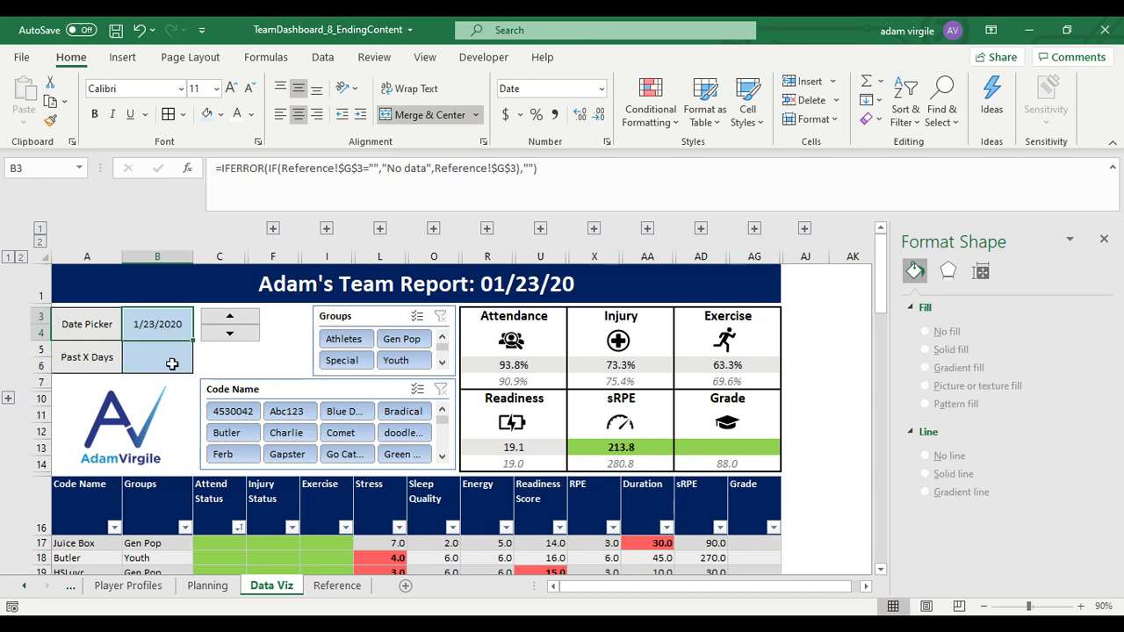
click(170, 359)
text(1)
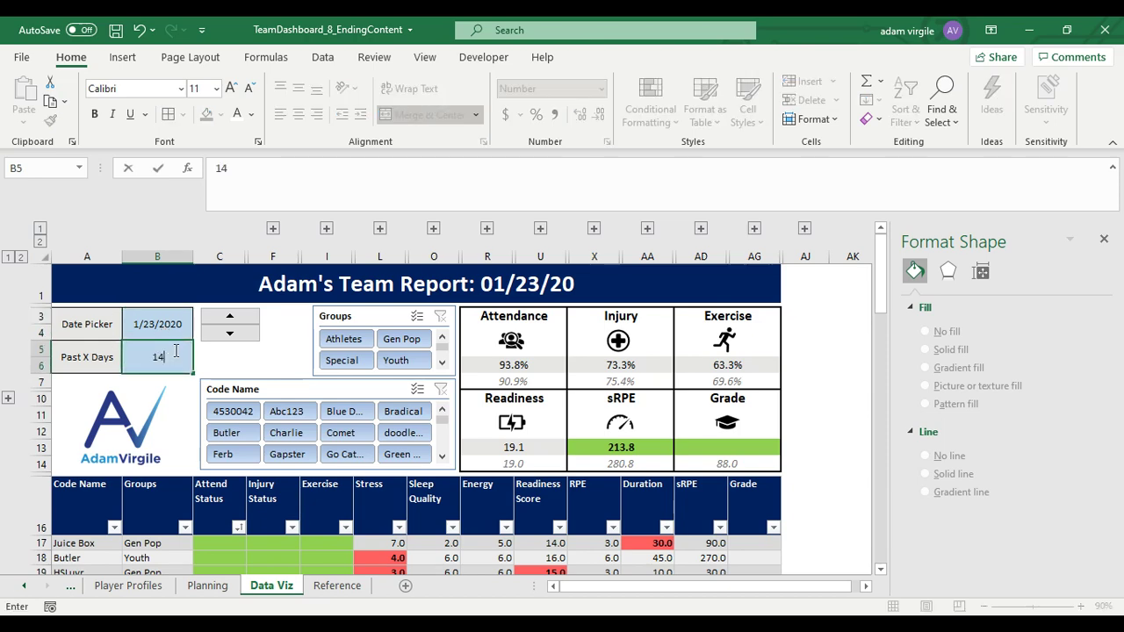
text(4)
key(Return)
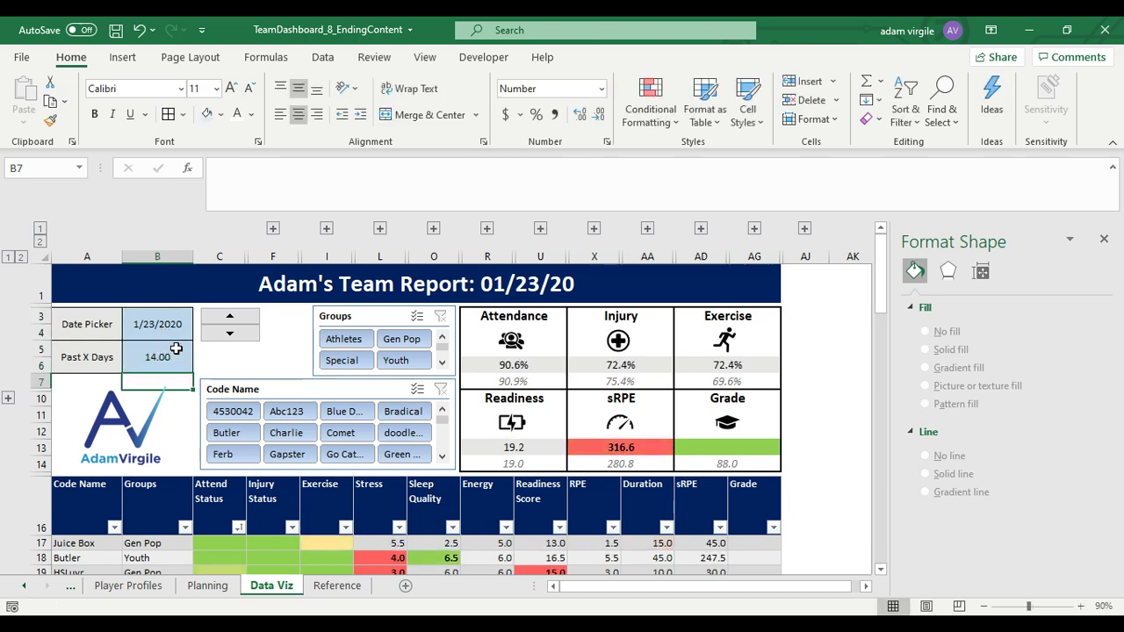
Step the Date Picker up to 2/6/2020 and check how the dashboard responds with the Past X Days filter applied.
click(241, 320)
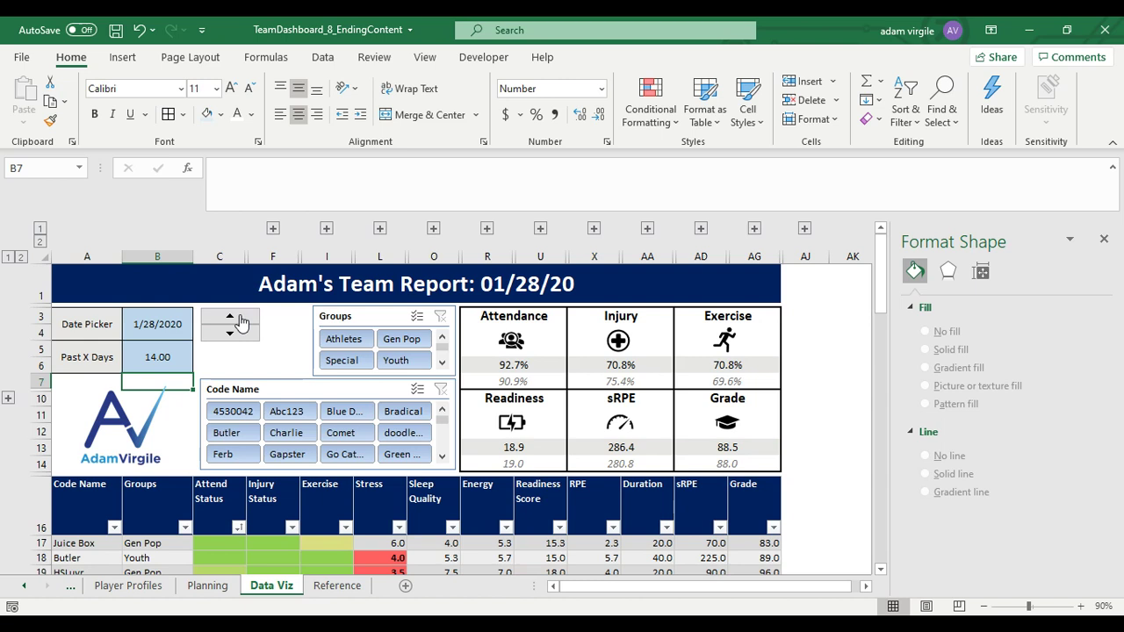
click(230, 319)
click(230, 319)
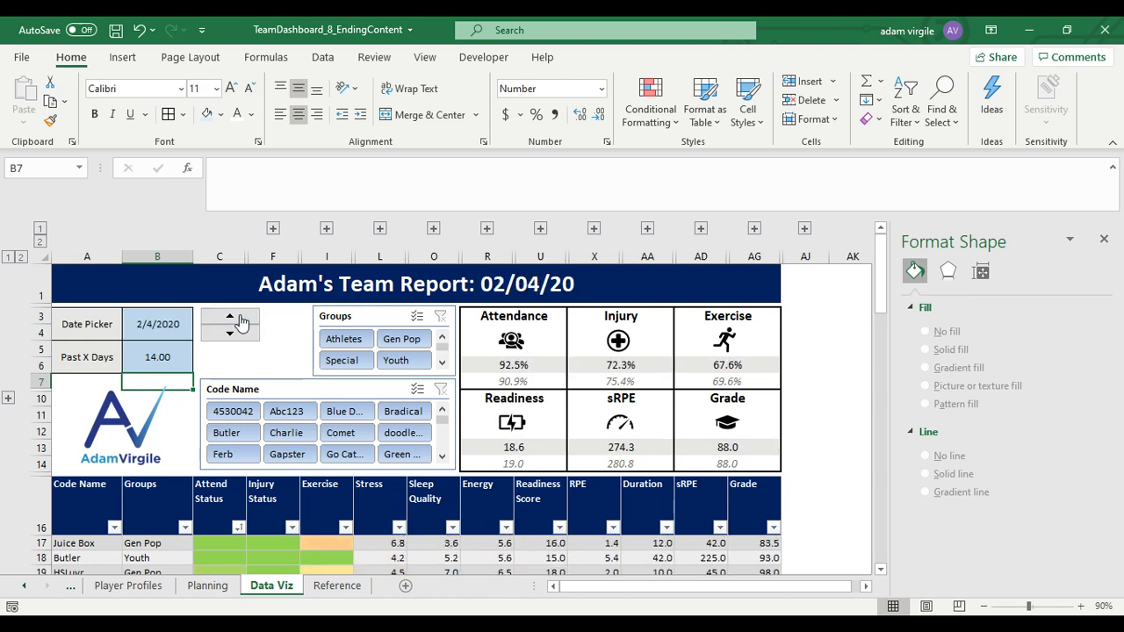
click(238, 319)
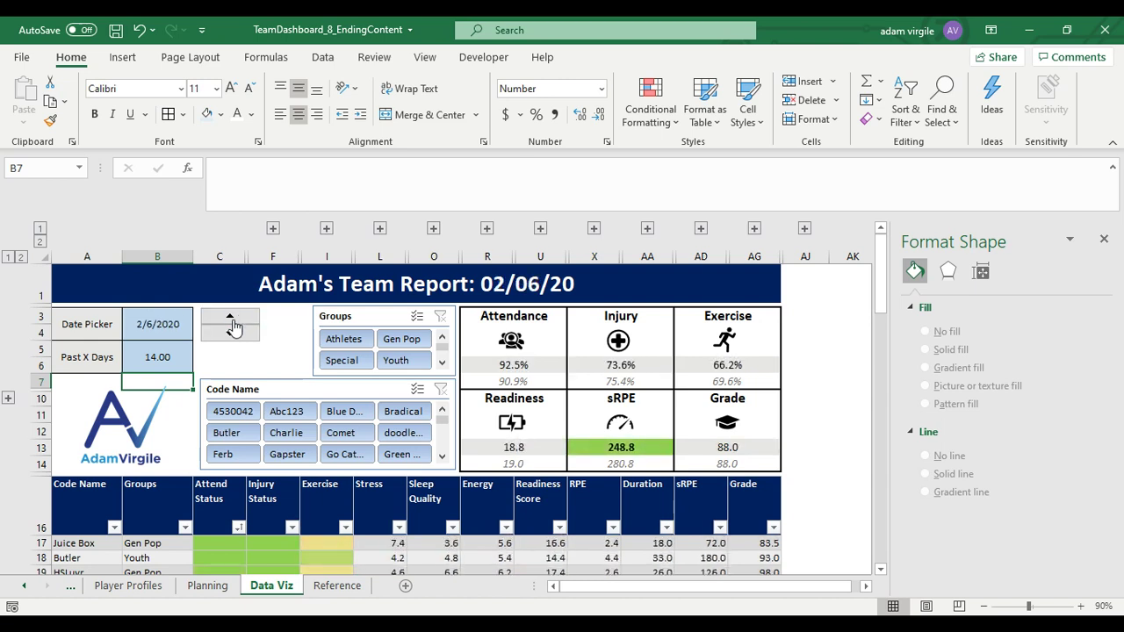
Clear the Past X Days value in cell B5.
click(177, 353)
key(BackSpace)
key(Return)
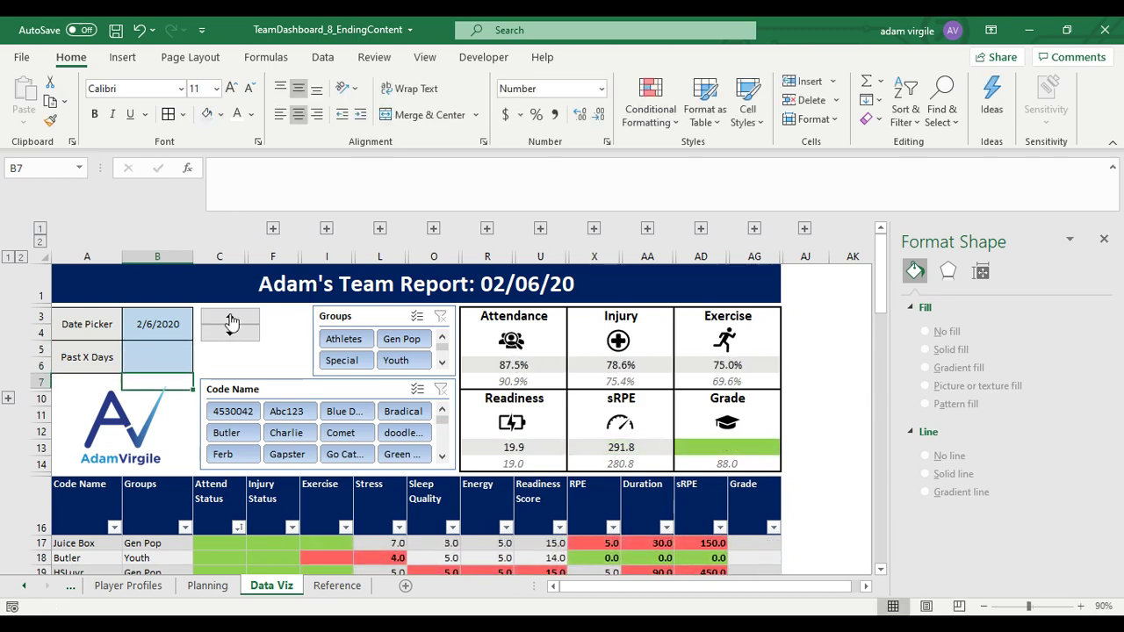
Review the spin button's value limits, increment and cell link in its Format Control settings, leaving them unchanged.
right_click(233, 326)
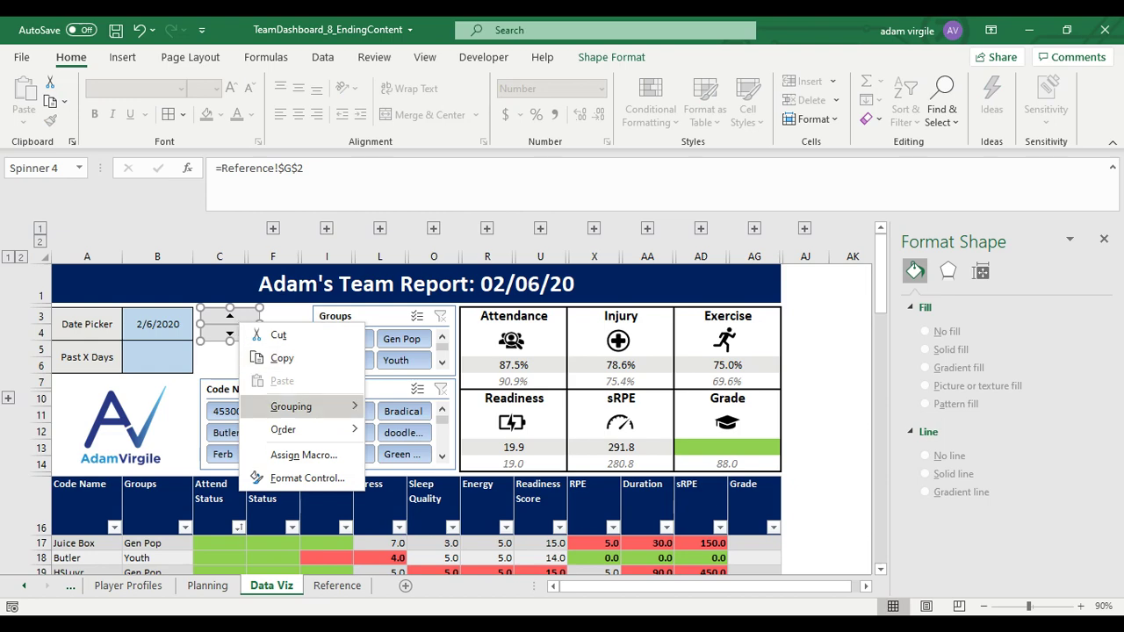
click(308, 478)
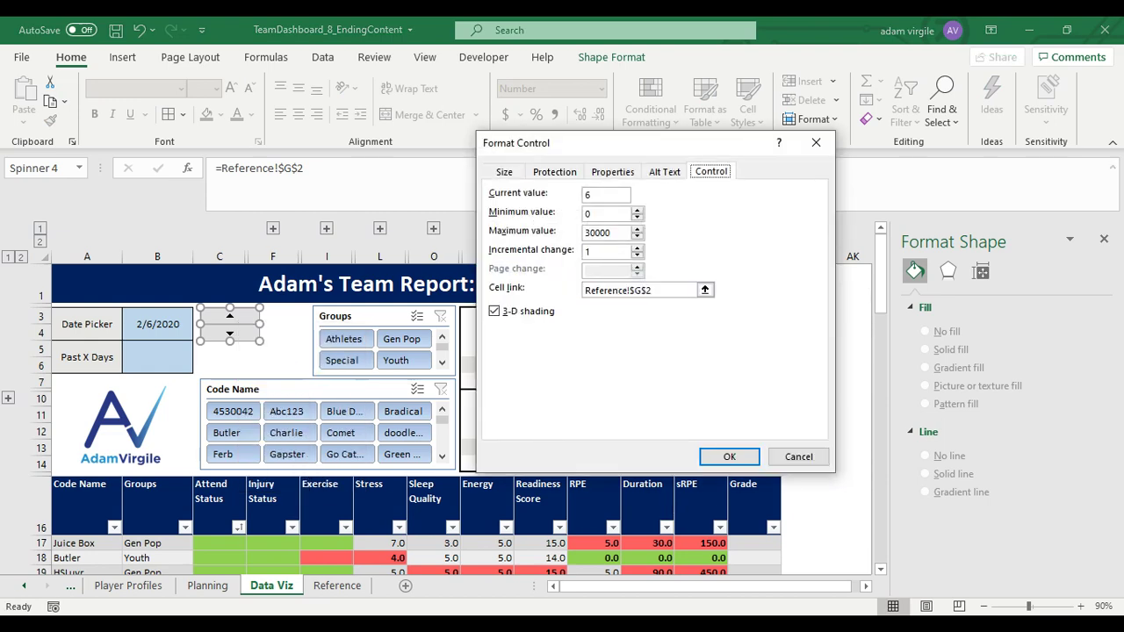
click(798, 456)
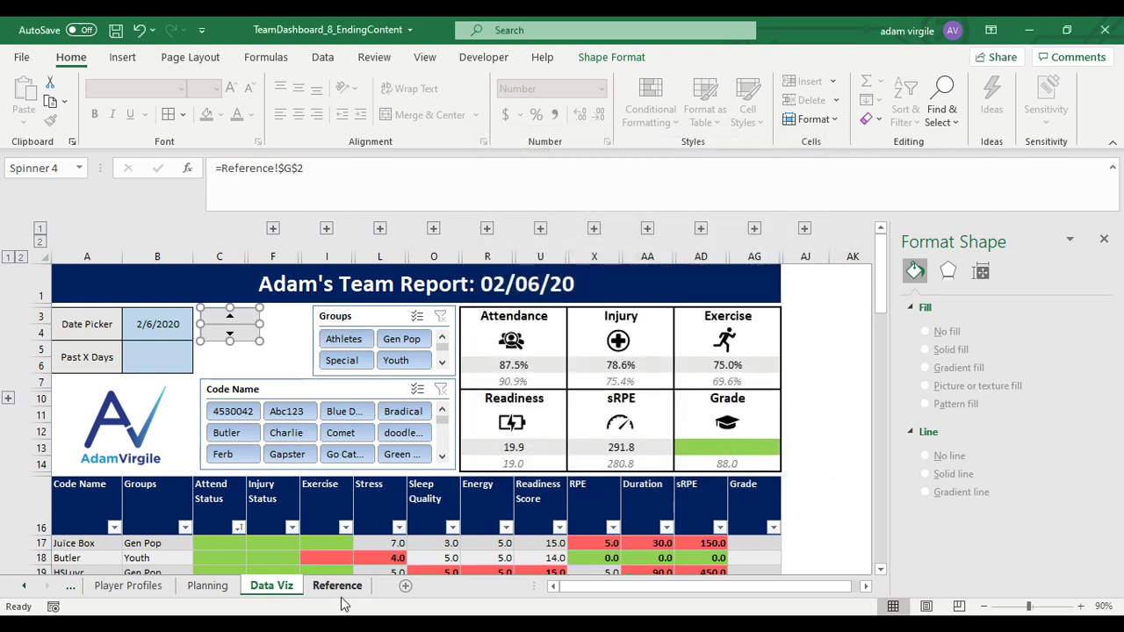
Check the last ID in the Reference sheet's date list and step the Data Viz spin button up past the final date.
click(337, 586)
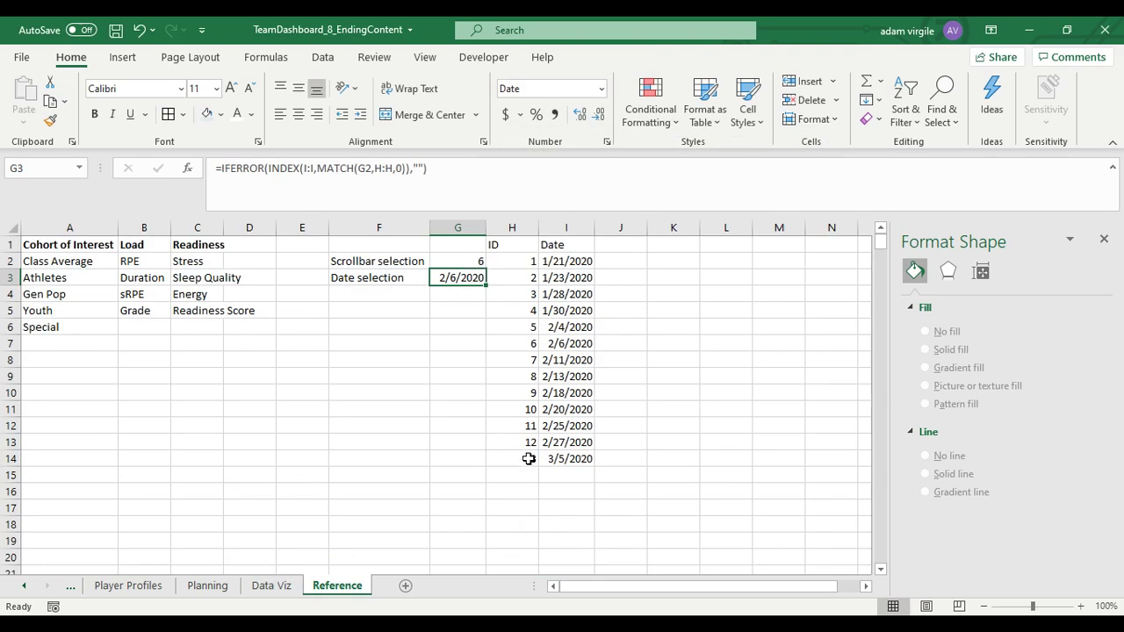
click(271, 585)
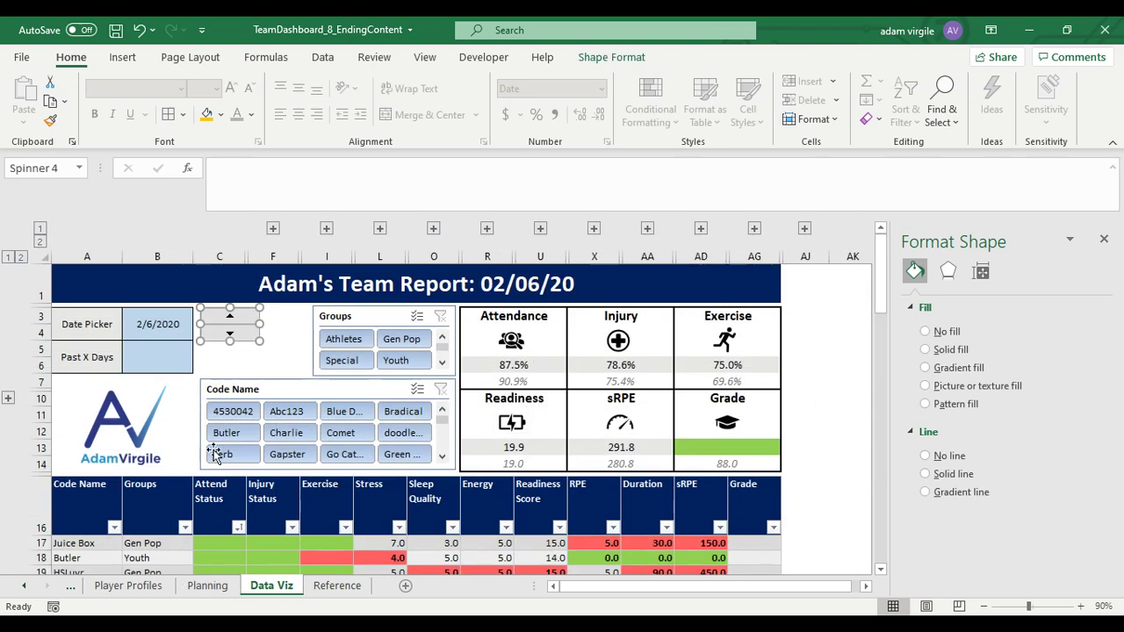
key(Escape)
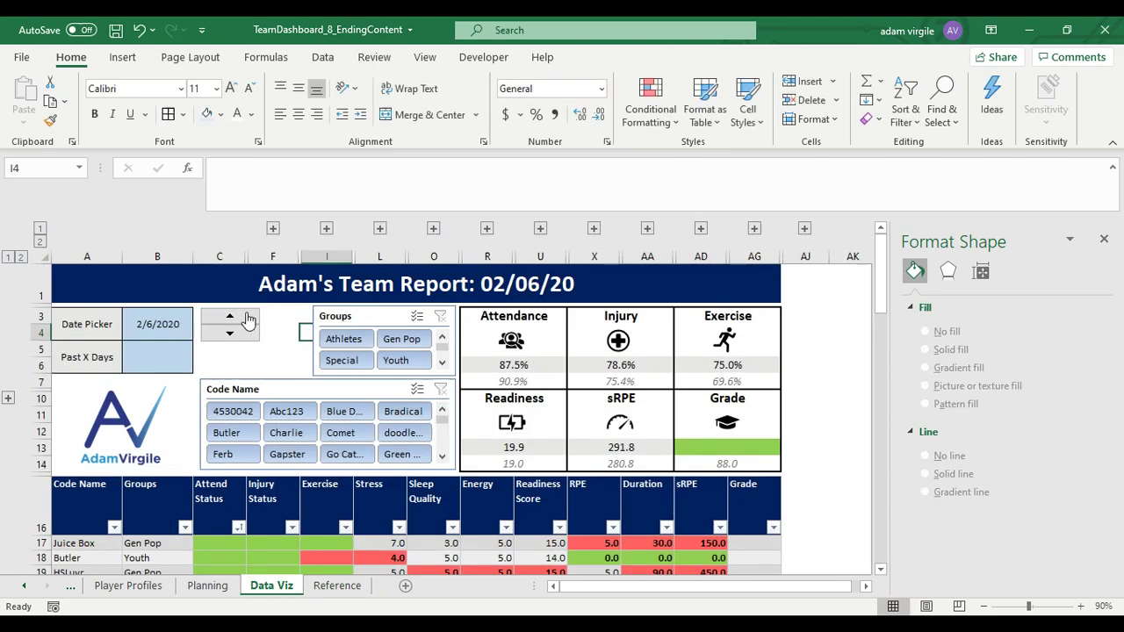
click(230, 316)
drag(246, 317, 249, 322)
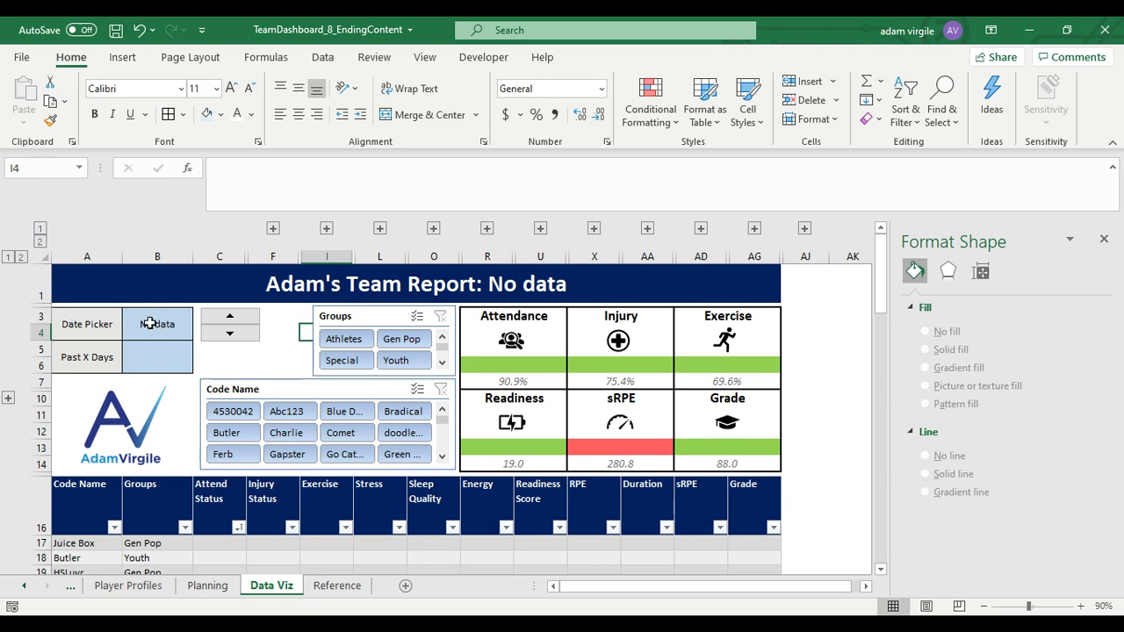
Step the Date Picker back to 3/5/2020 and forward again past the final date to check the dashboard's response.
click(231, 340)
click(231, 340)
click(230, 320)
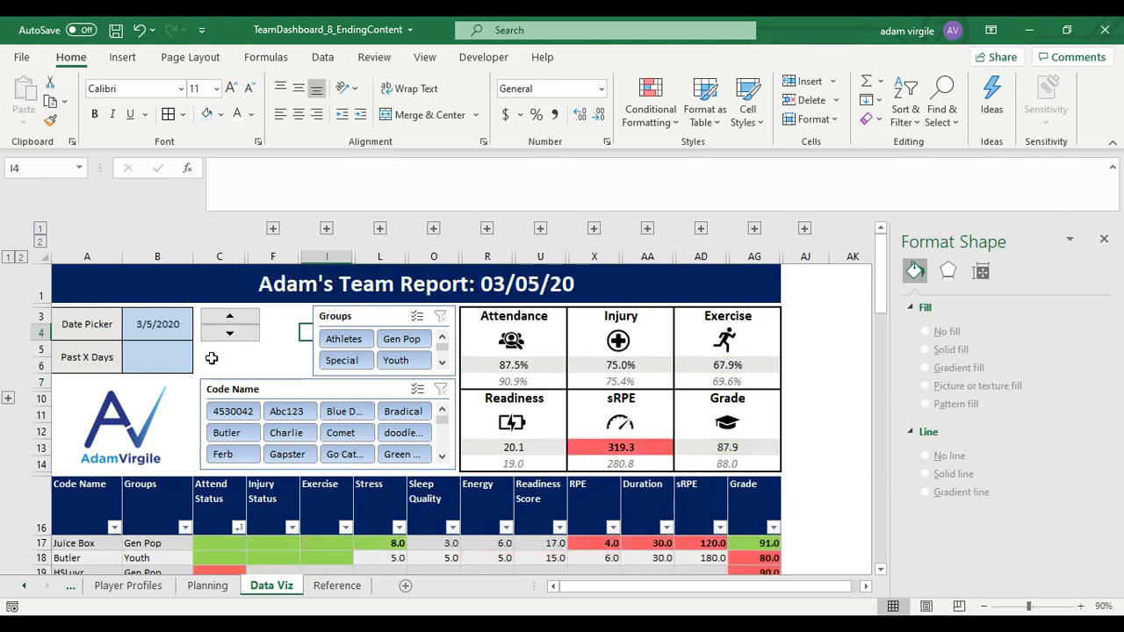
click(232, 318)
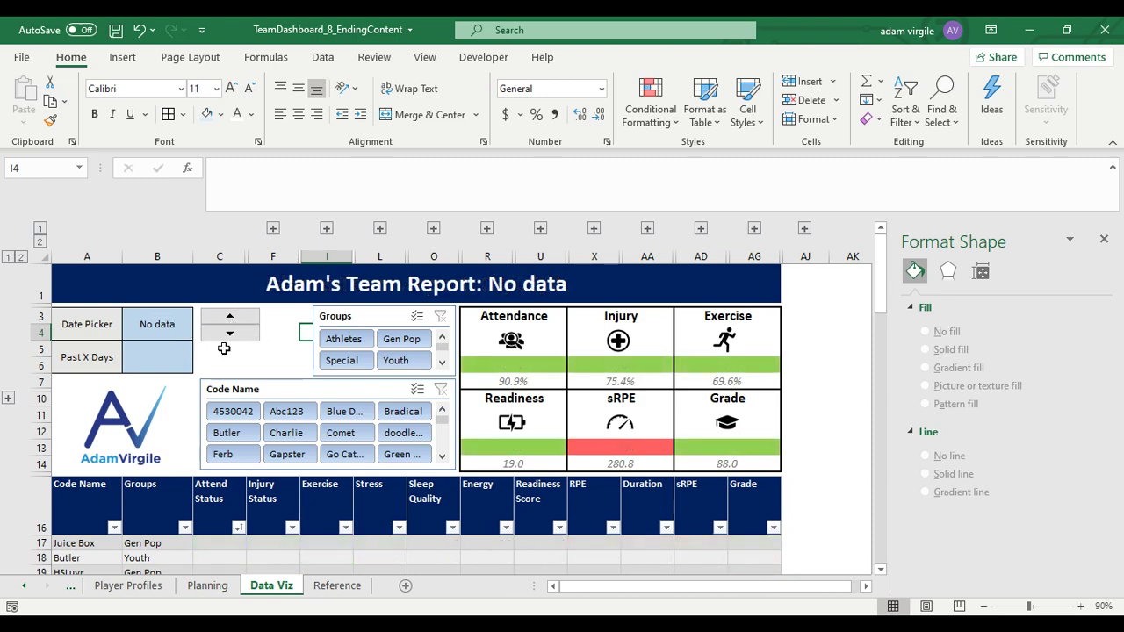
Examine the summary tiles and athlete table with no matching date, and compare them with the 3/5/2020 view.
scroll(259, 376, down, 1)
scroll(259, 375, up, 1)
scroll(261, 395, down, 1)
scroll(260, 393, up, 1)
click(548, 363)
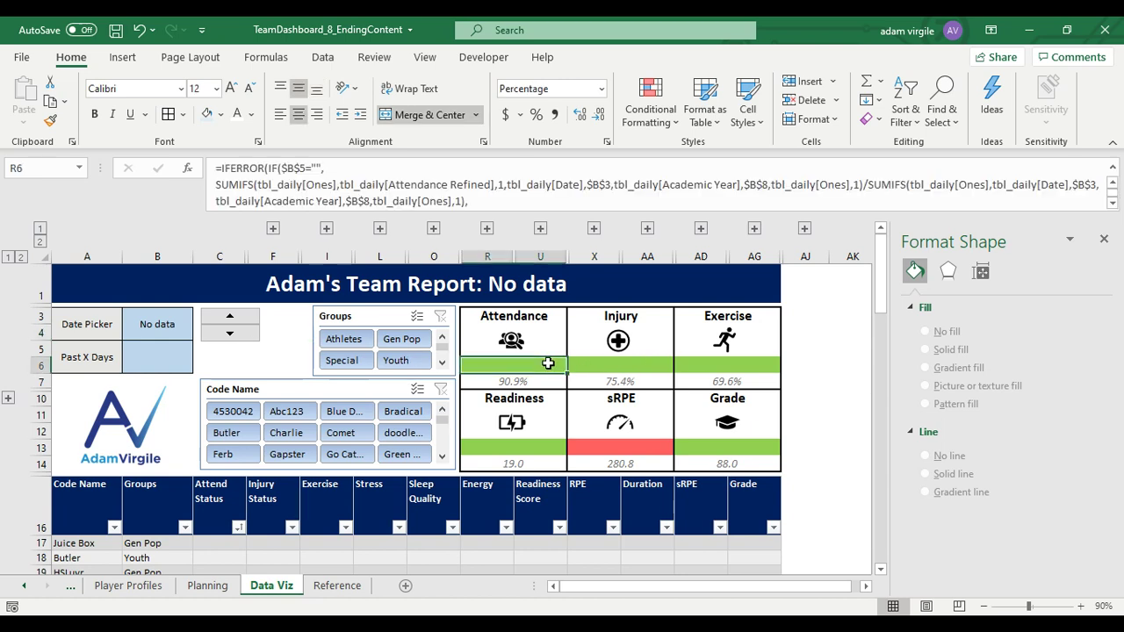
scroll(678, 382, down, 16)
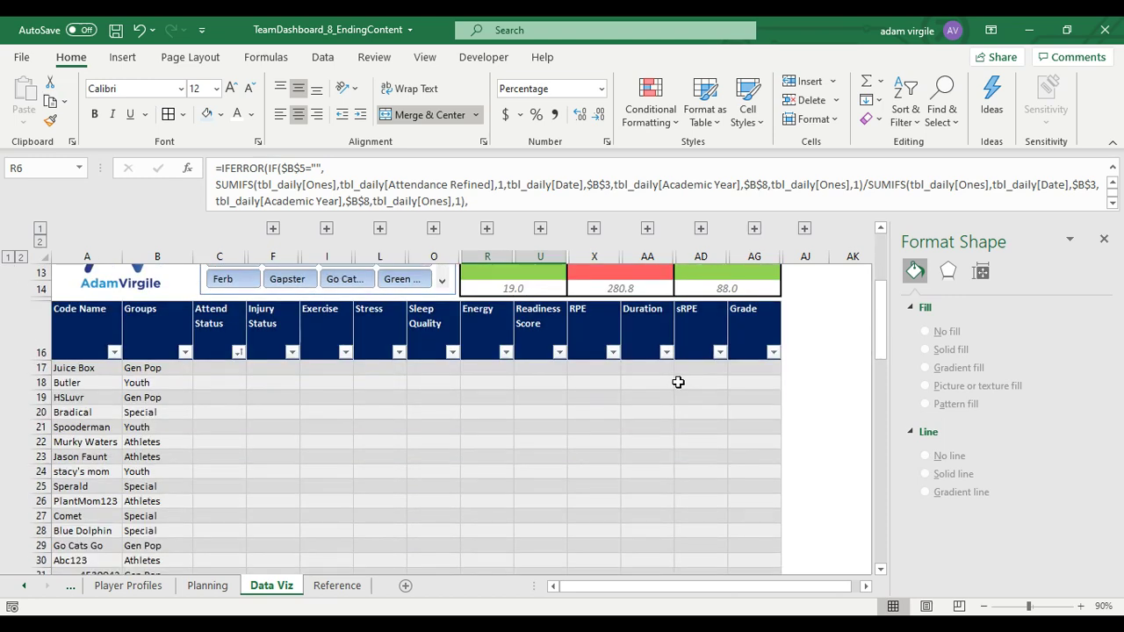
scroll(676, 384, down, 4)
scroll(676, 384, up, 20)
click(232, 334)
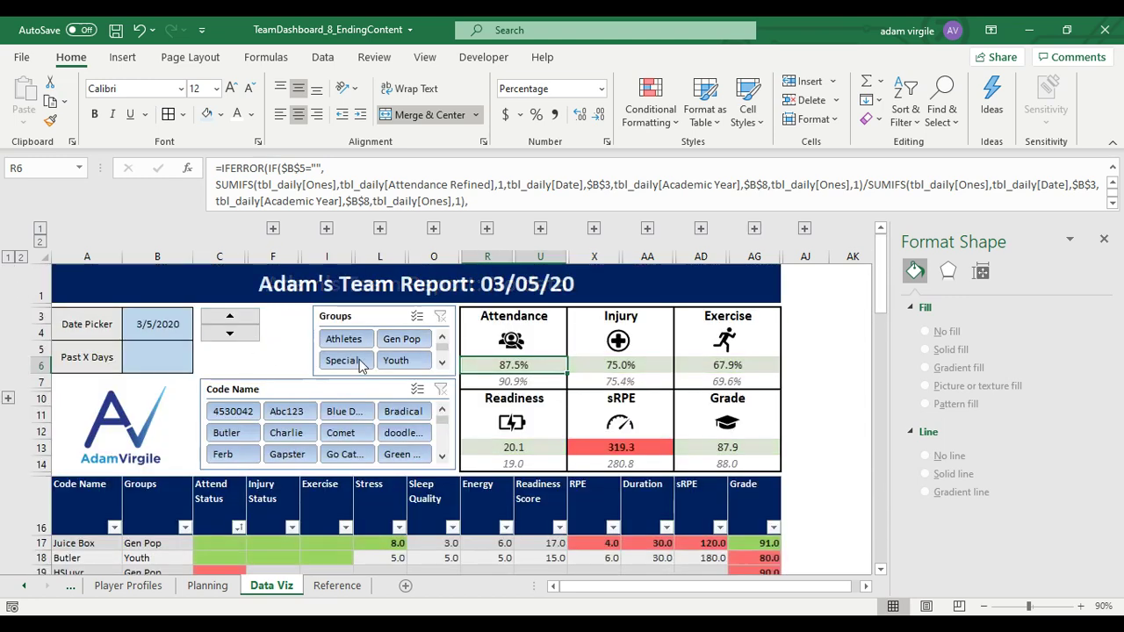
click(237, 318)
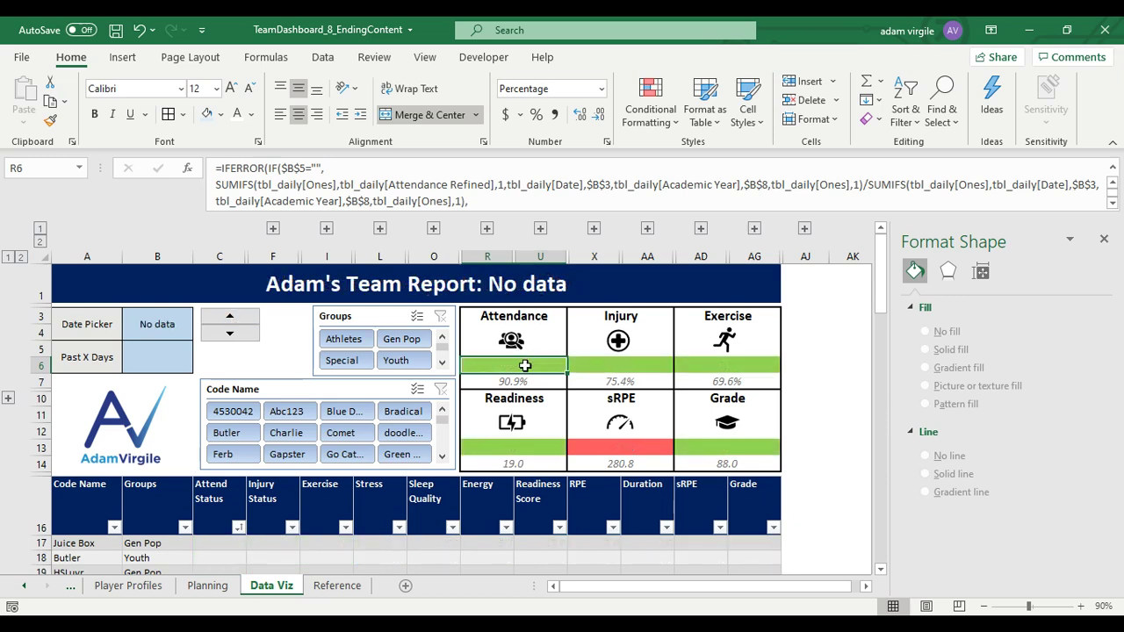
Review the conditional formatting rules on the Attendance value in R6, leaving them unchanged.
click(648, 104)
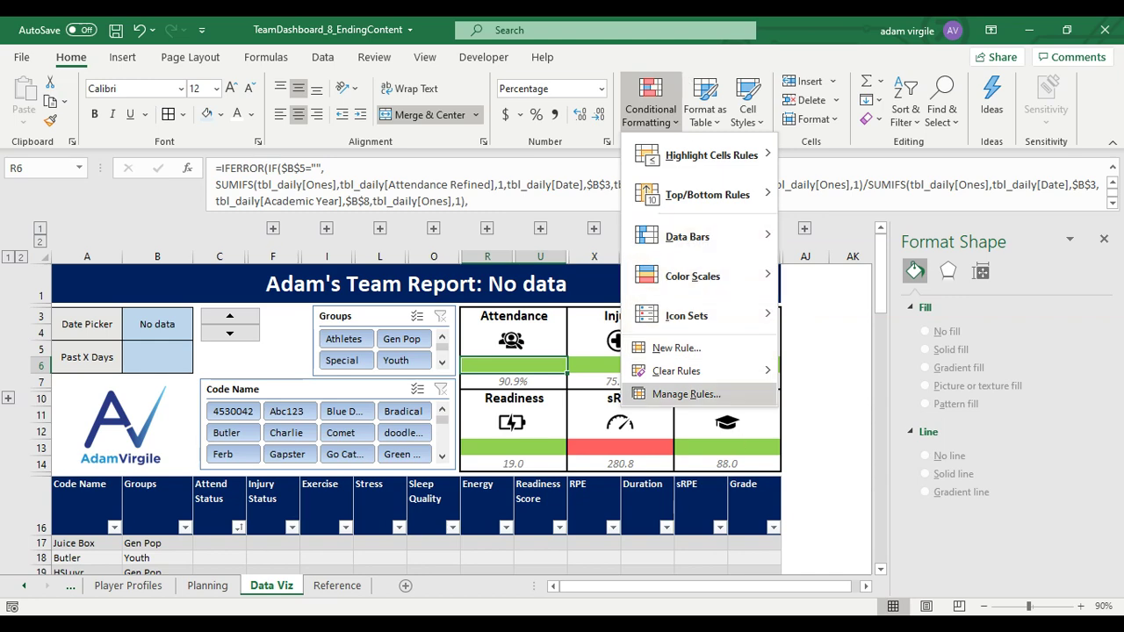
click(686, 393)
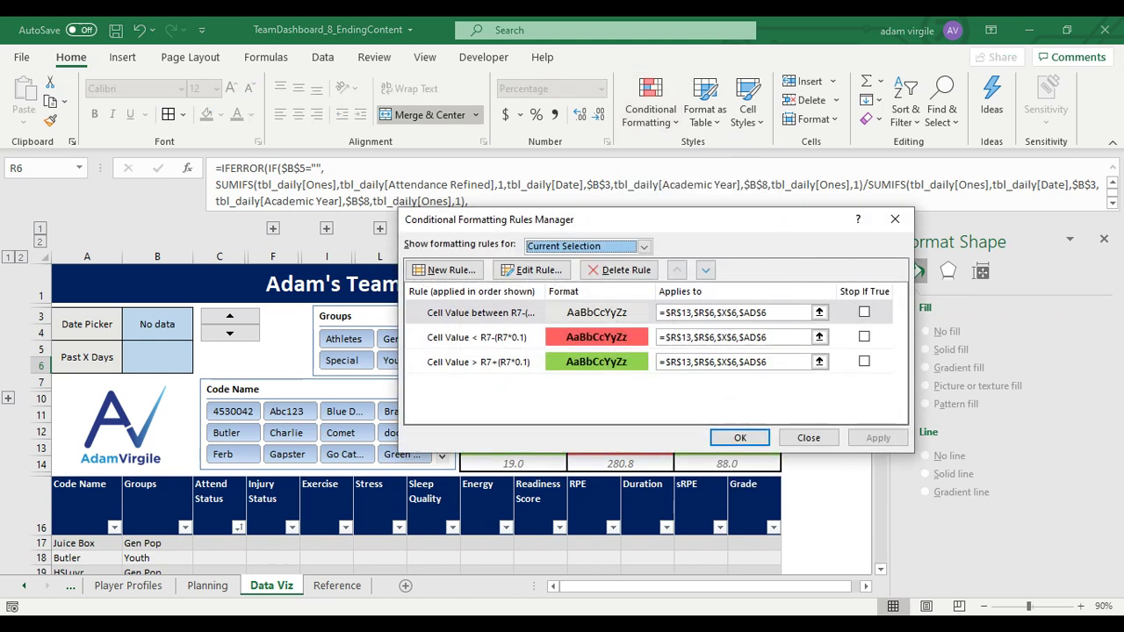
click(479, 313)
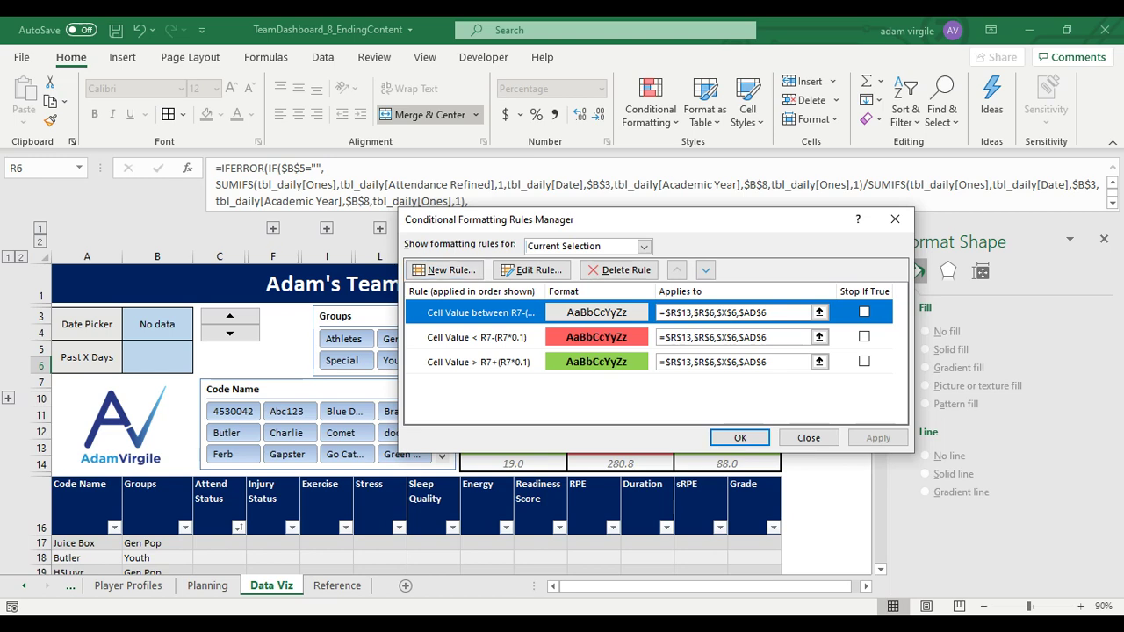
click(895, 219)
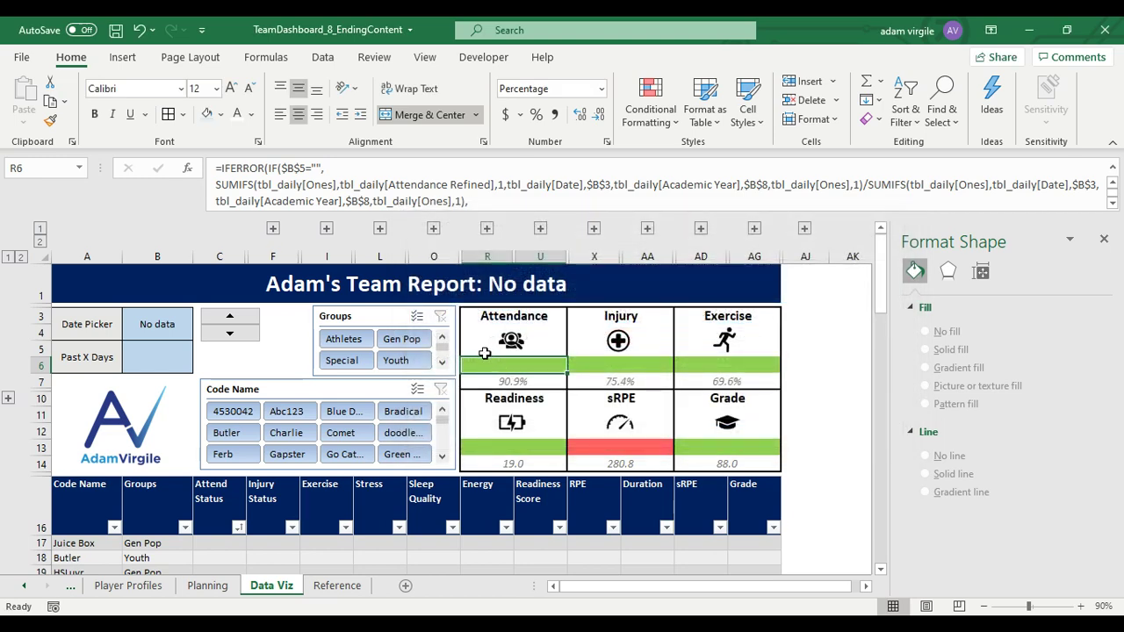
Add a conditional formatting rule for blank cells with no format set to the summary range R6:AG13.
drag(485, 353, 759, 450)
click(667, 127)
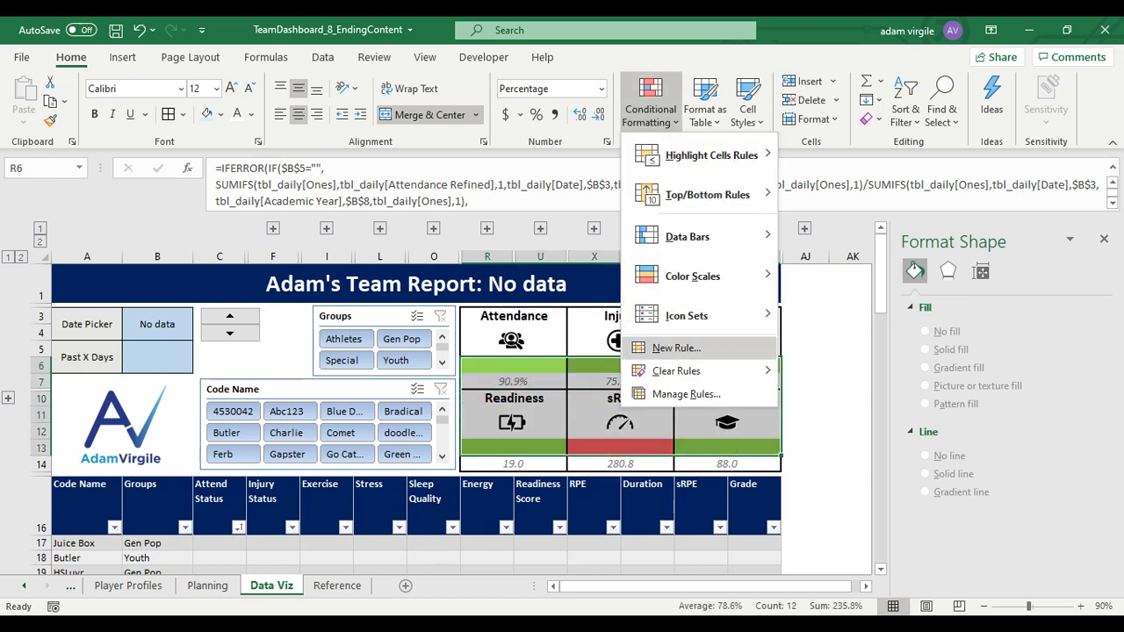
click(677, 348)
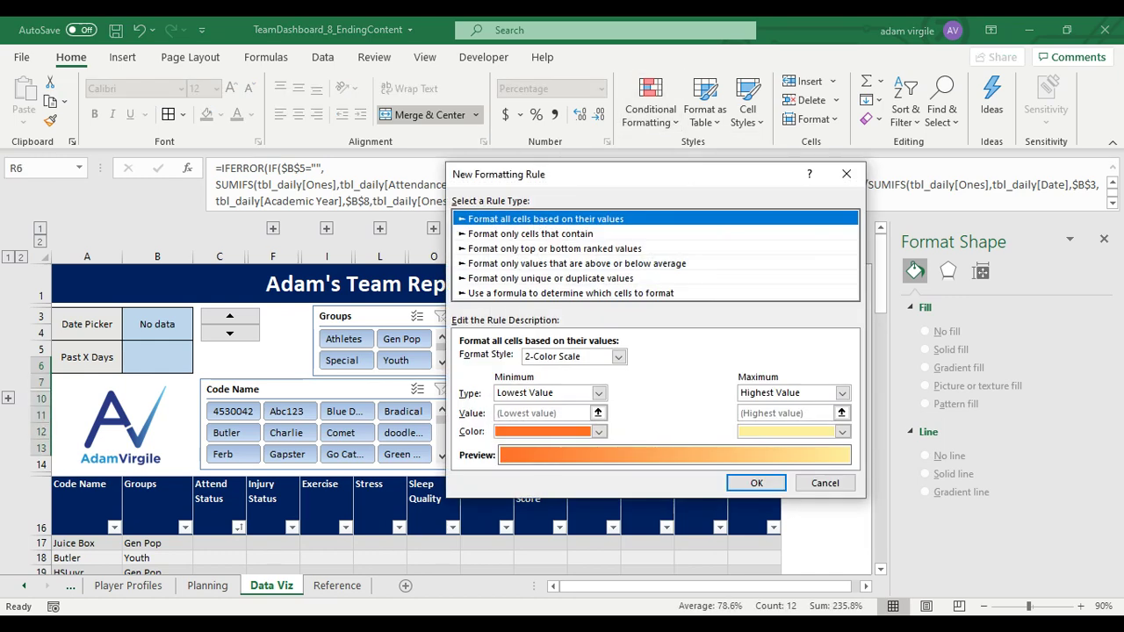
click(530, 233)
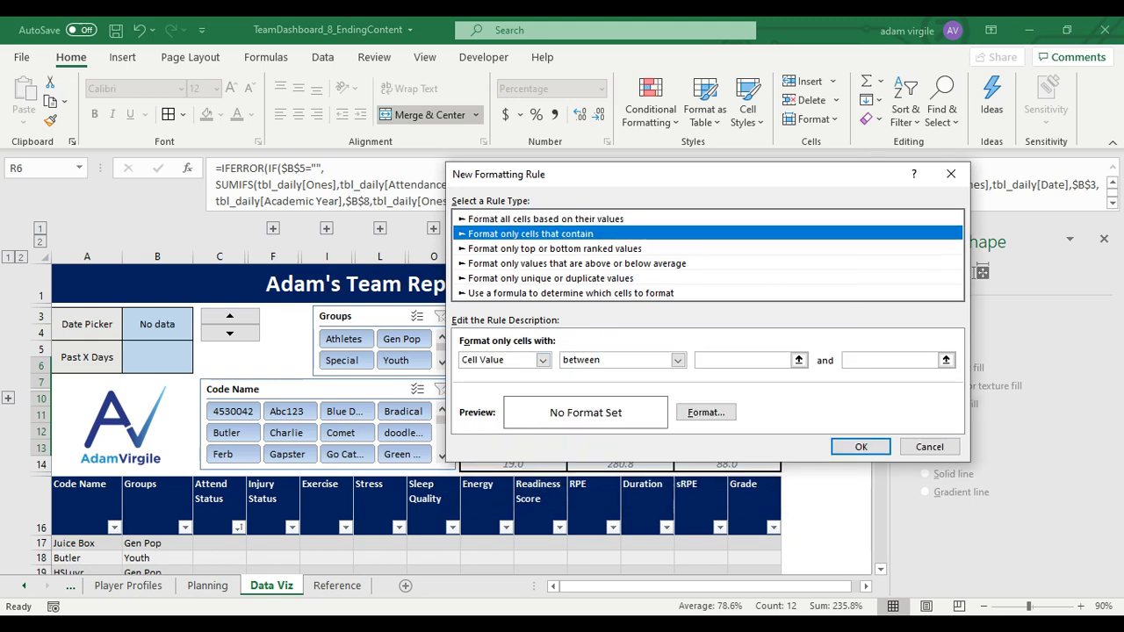
click(542, 360)
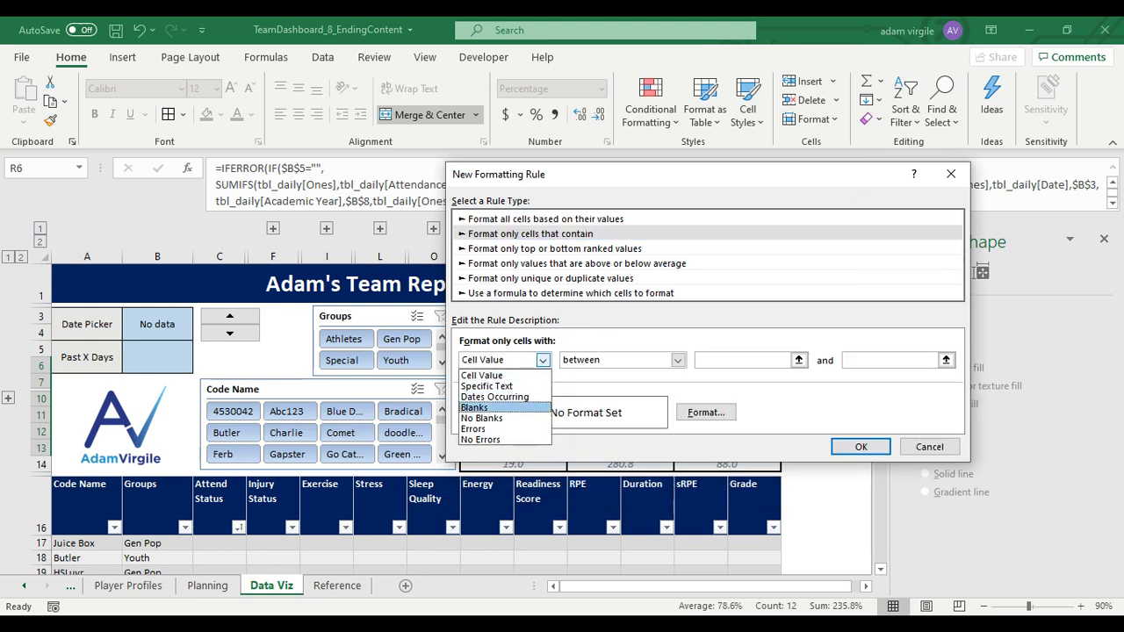
click(474, 407)
click(706, 412)
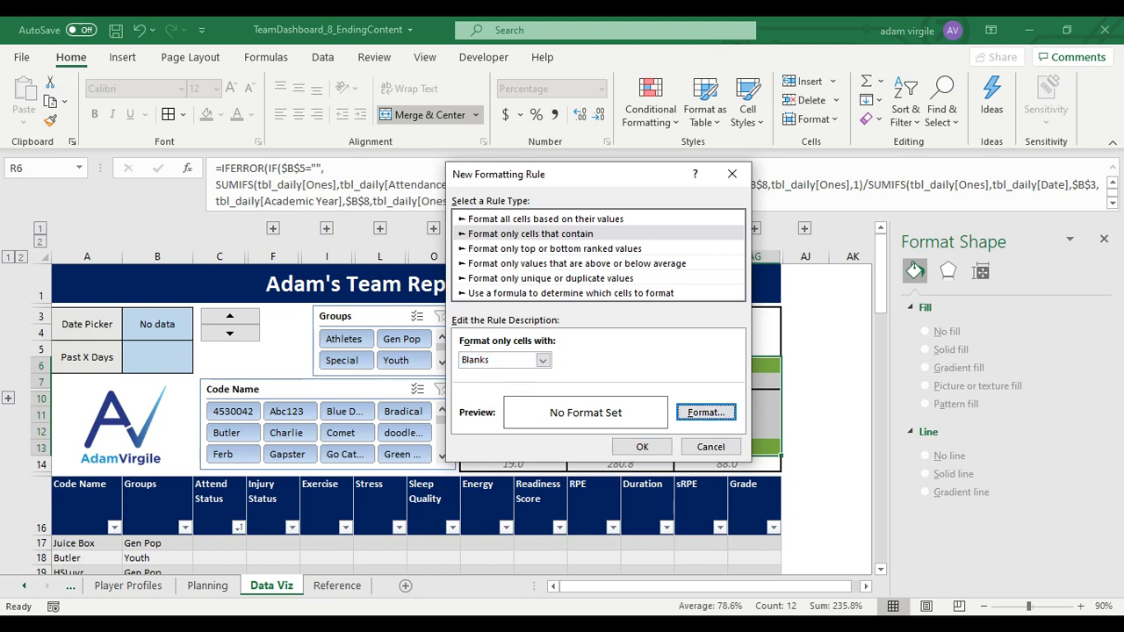
key(Tab)
click(640, 447)
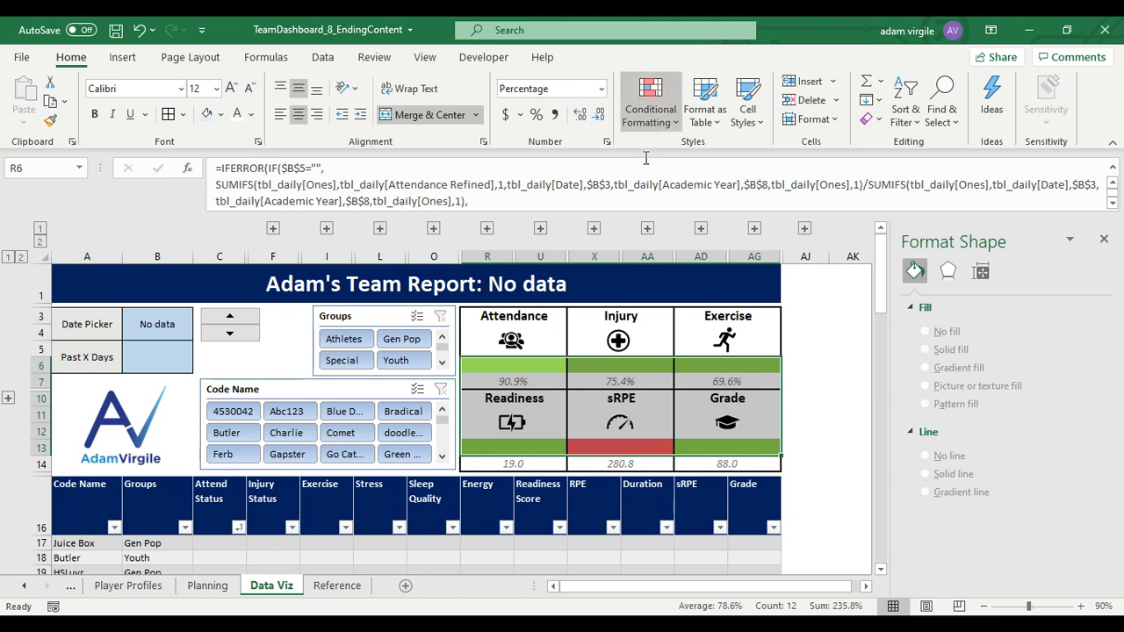
Enable Stop If True for the blank-cell rule on R6:AG13 and apply the change.
click(650, 101)
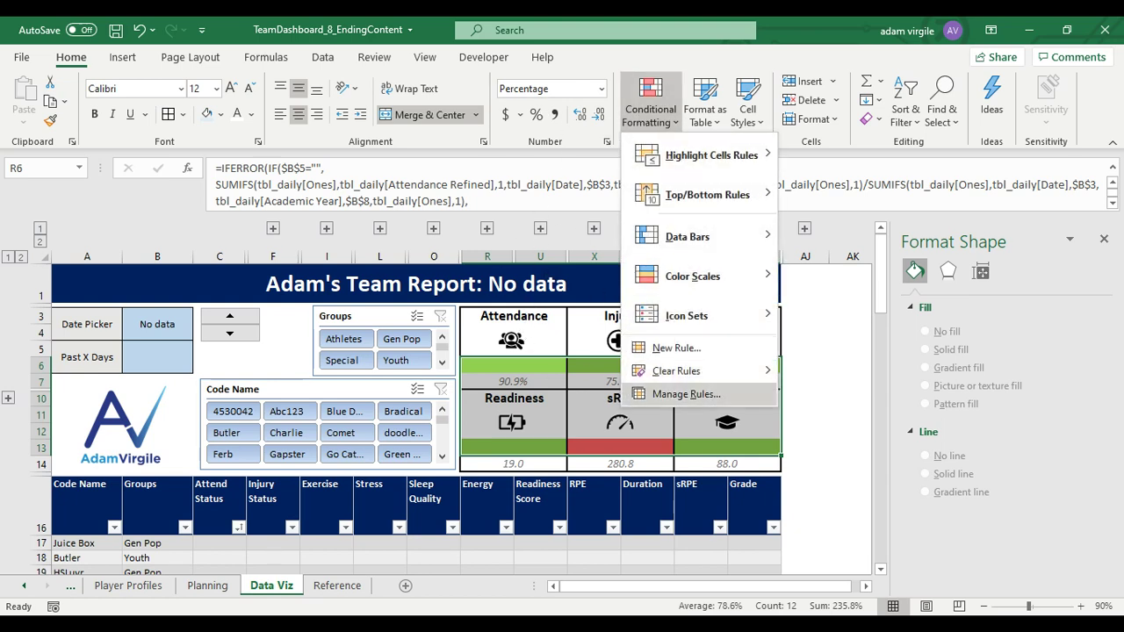
click(685, 394)
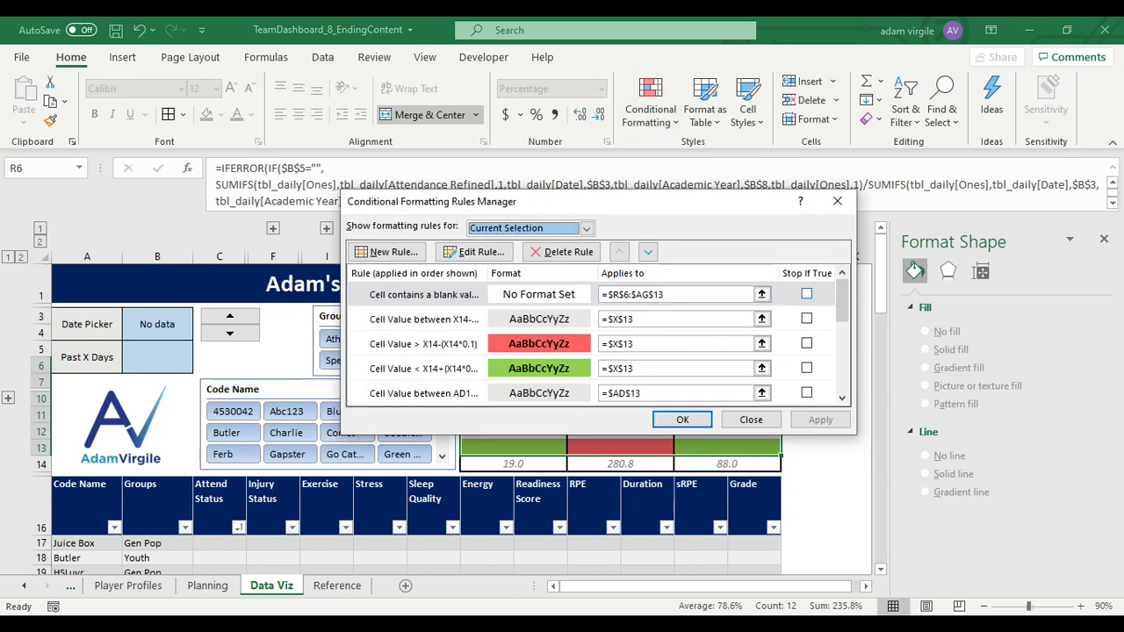
click(806, 294)
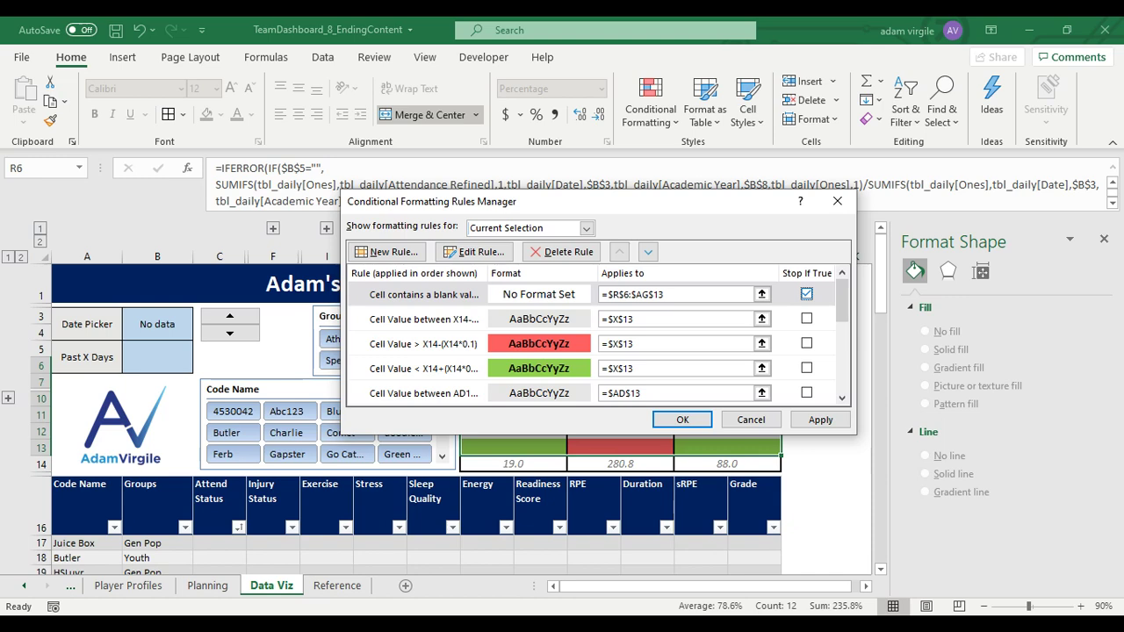
drag(632, 210, 607, 388)
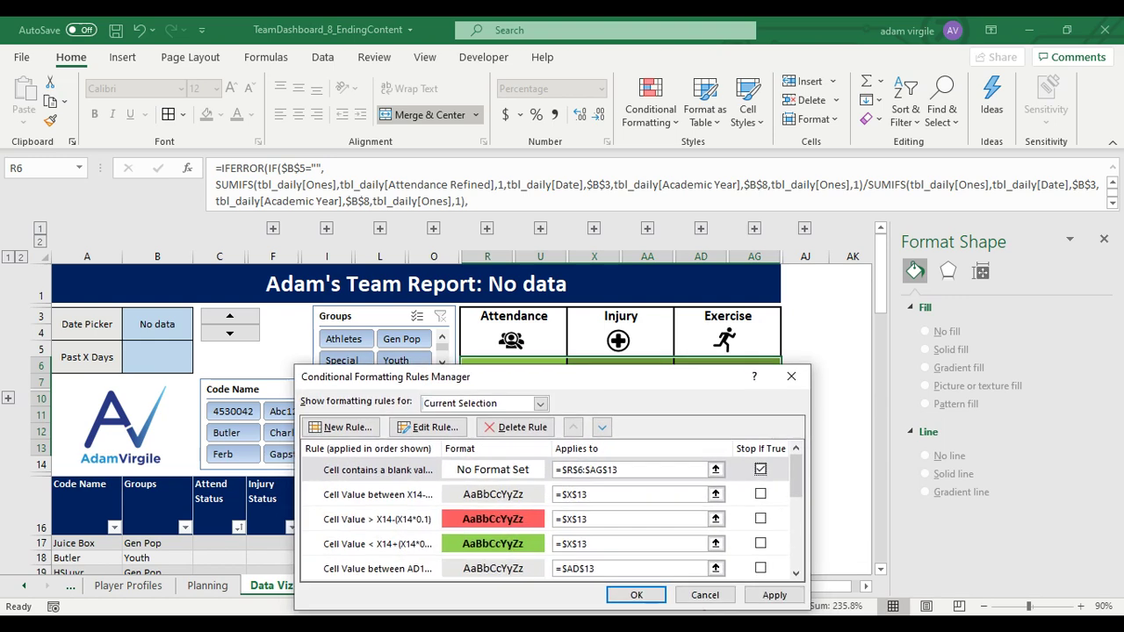
drag(606, 376, 575, 290)
click(743, 508)
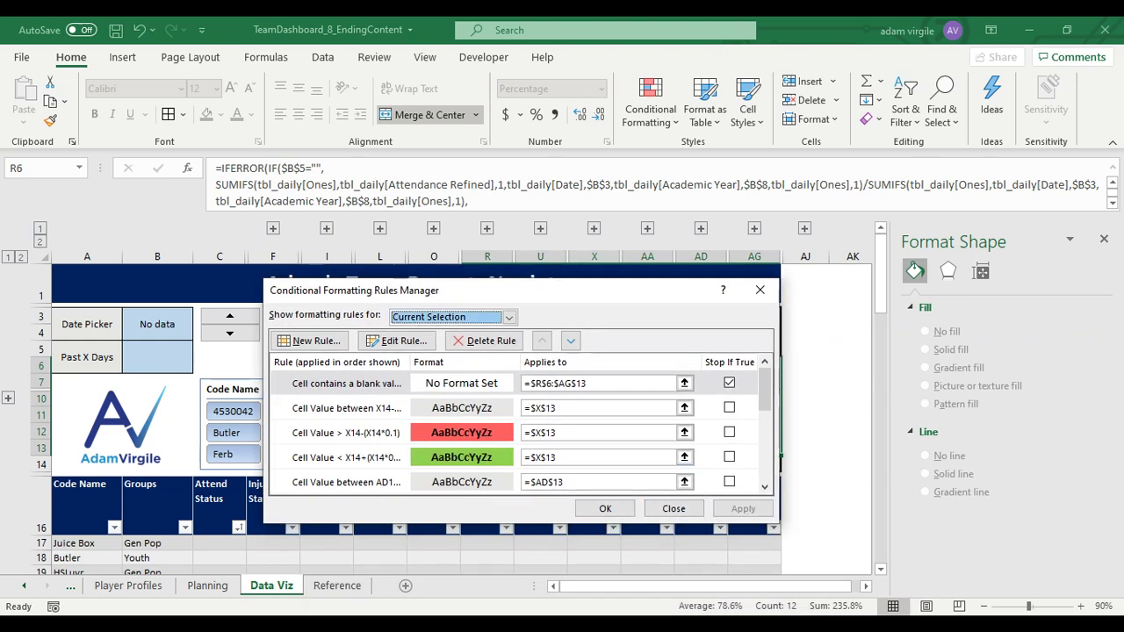
click(602, 510)
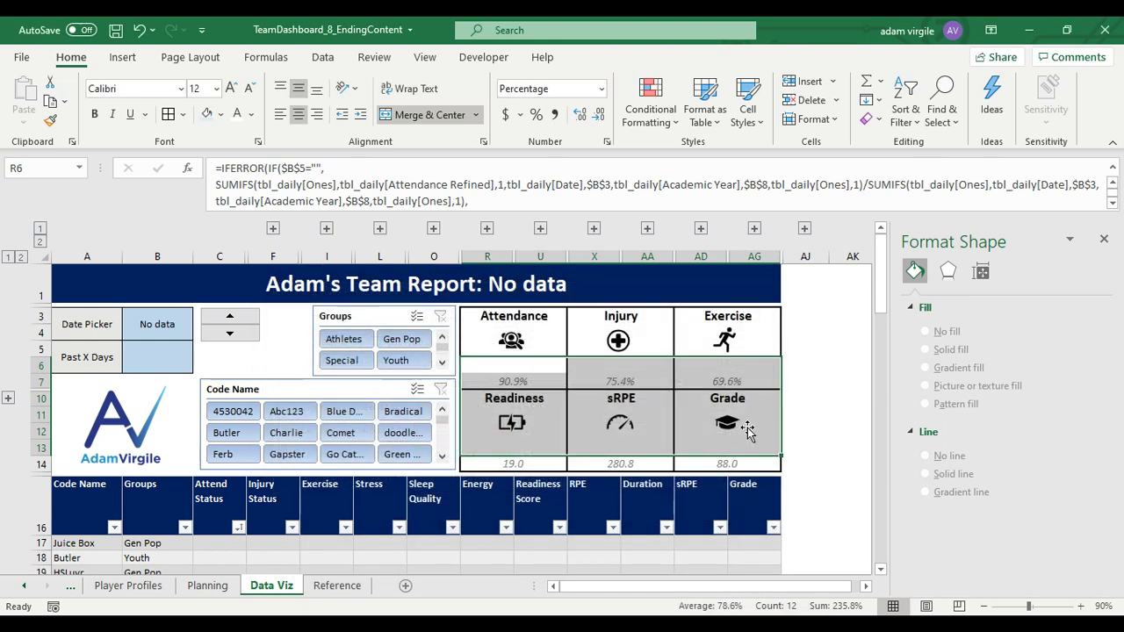
Step the Date Picker down to 2/18/2020, checking how the Grade tile looks on dates without grades.
click(799, 399)
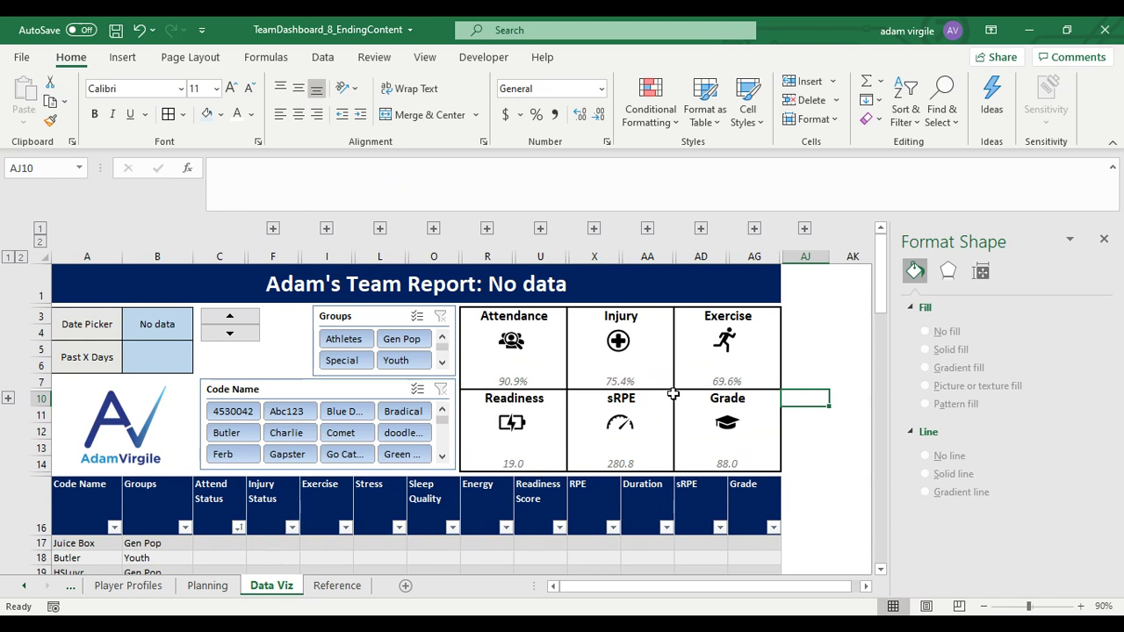
click(238, 340)
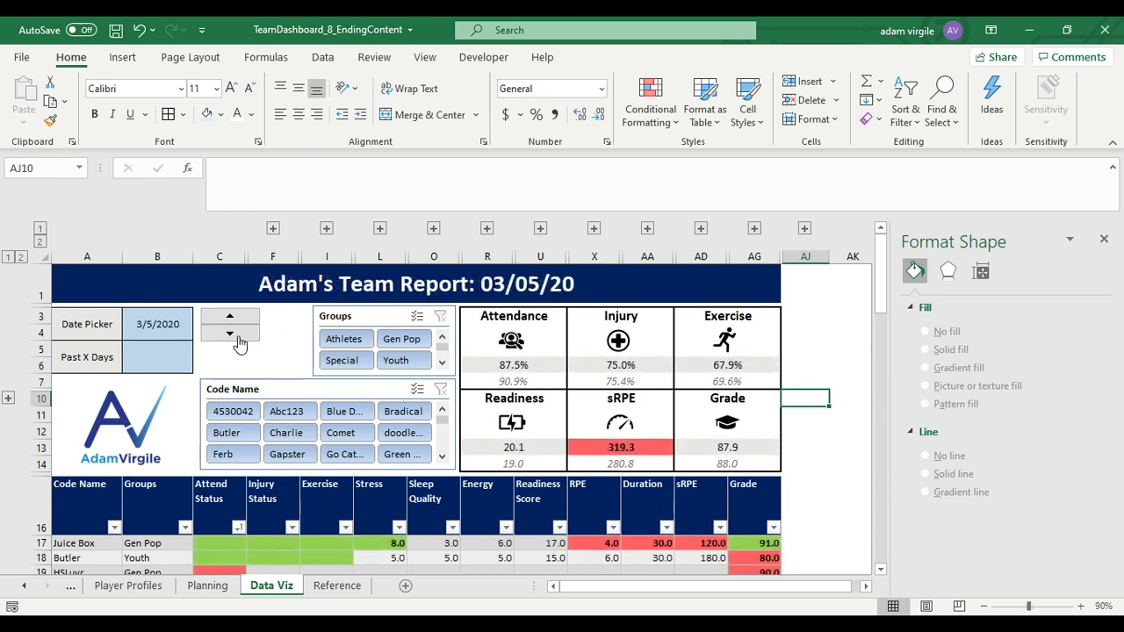
click(239, 341)
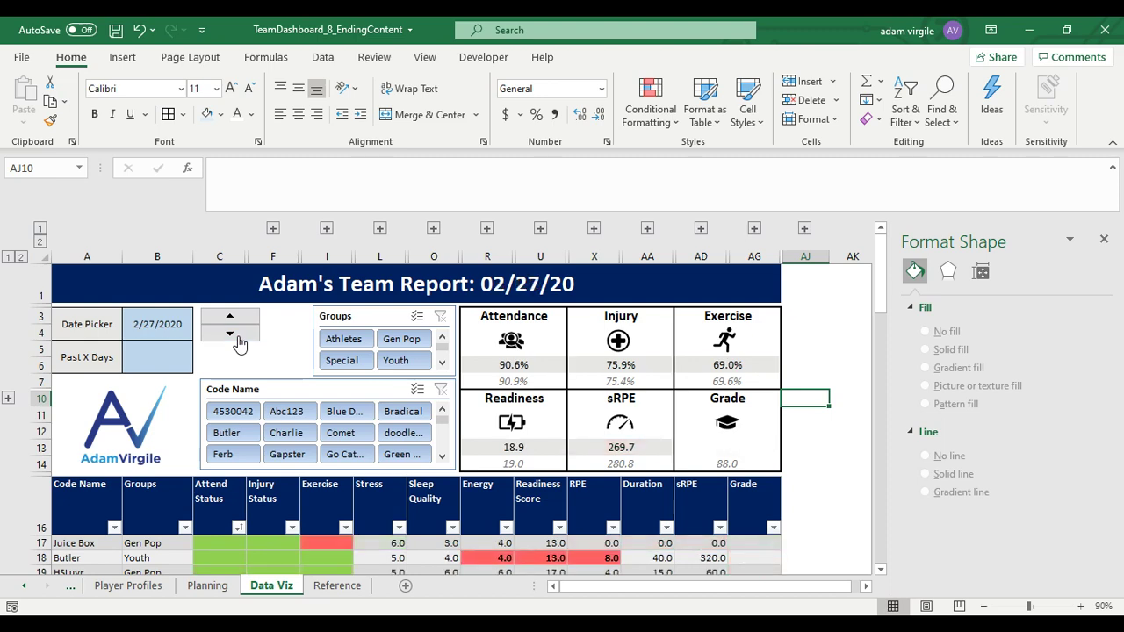
click(239, 341)
click(725, 448)
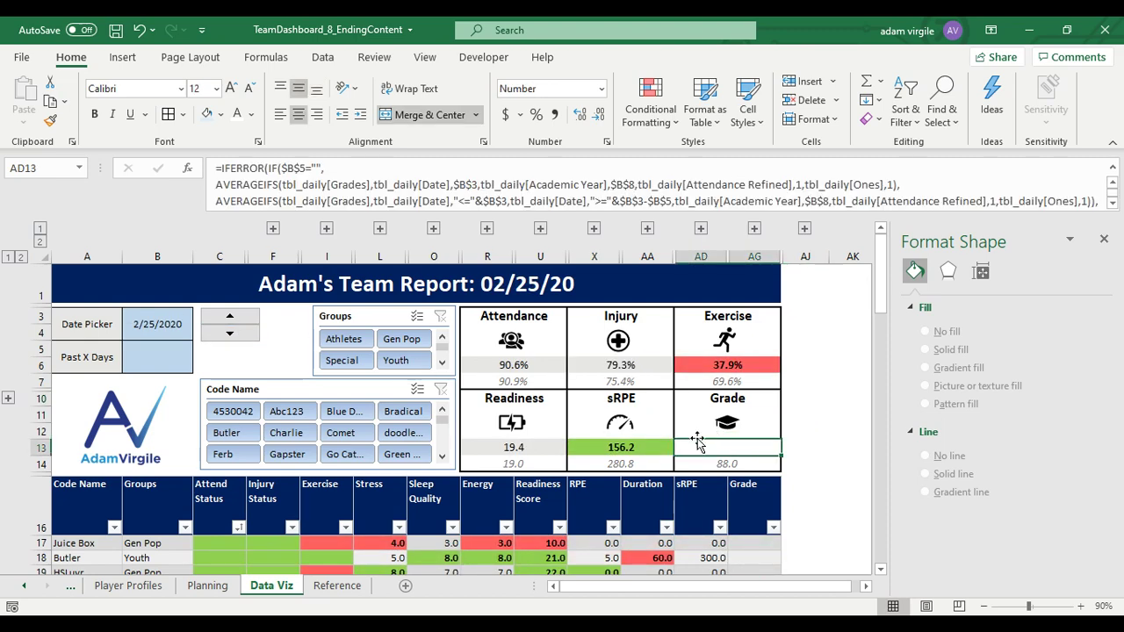
click(244, 341)
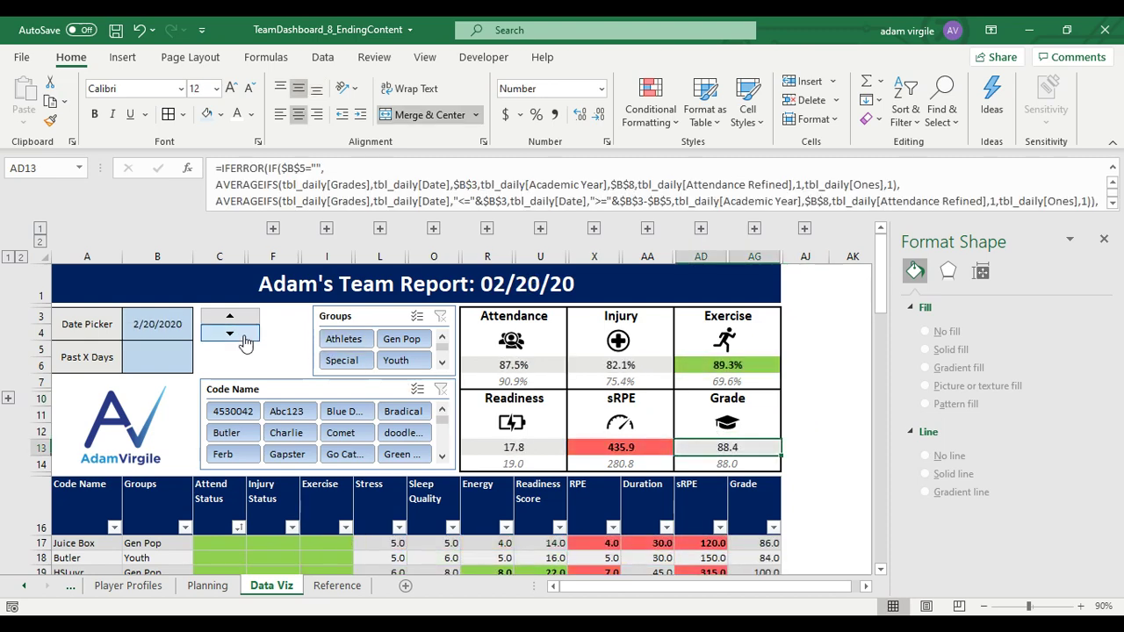
click(244, 341)
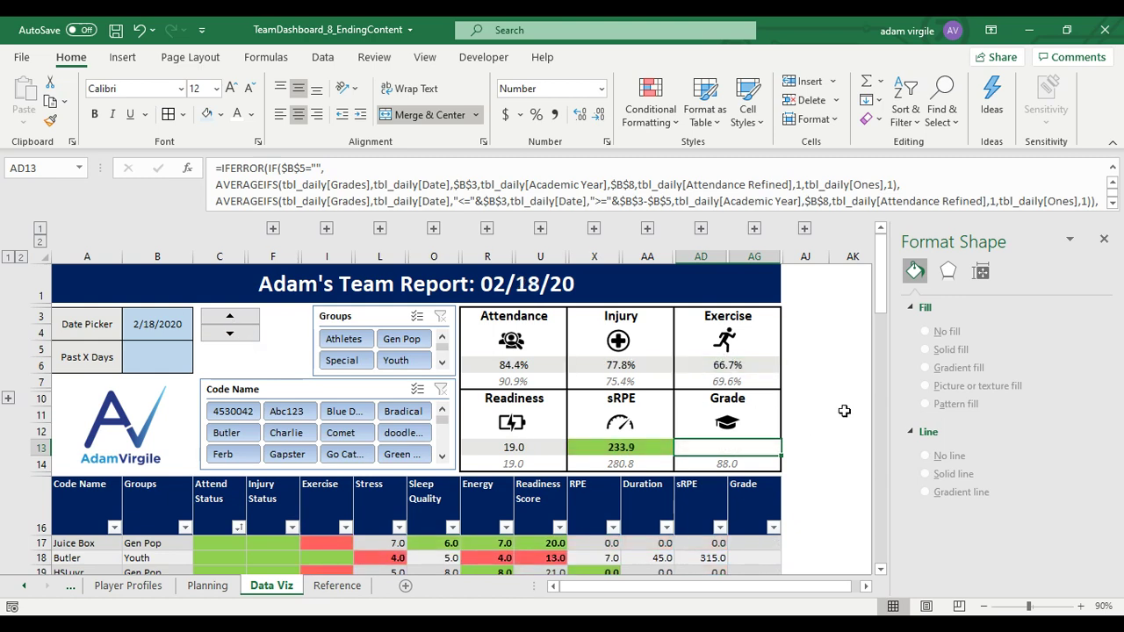
click(804, 415)
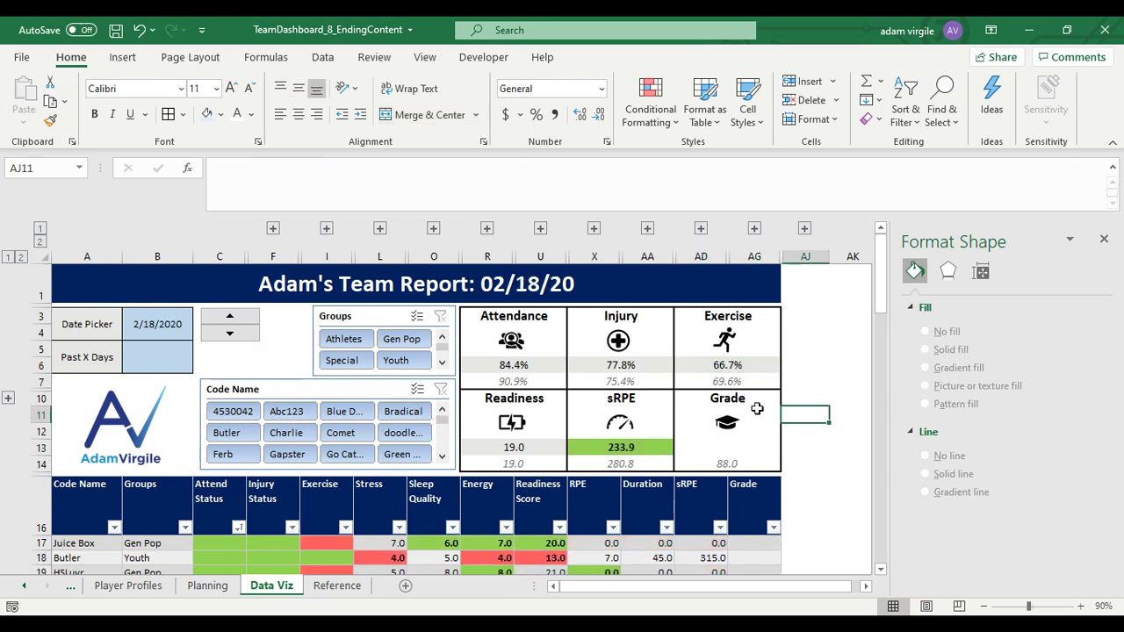
Undo the accidental move of the Attendance icon, and give the blank-cell rule on R6:AG13 a black fill.
click(511, 360)
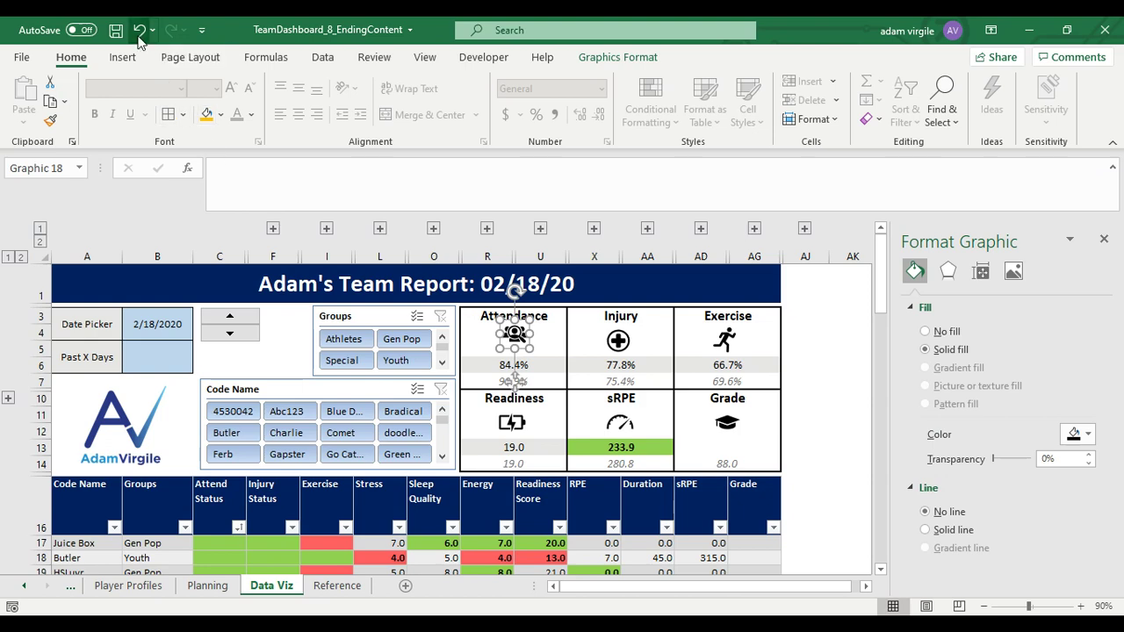
click(139, 37)
drag(551, 364, 773, 449)
click(650, 110)
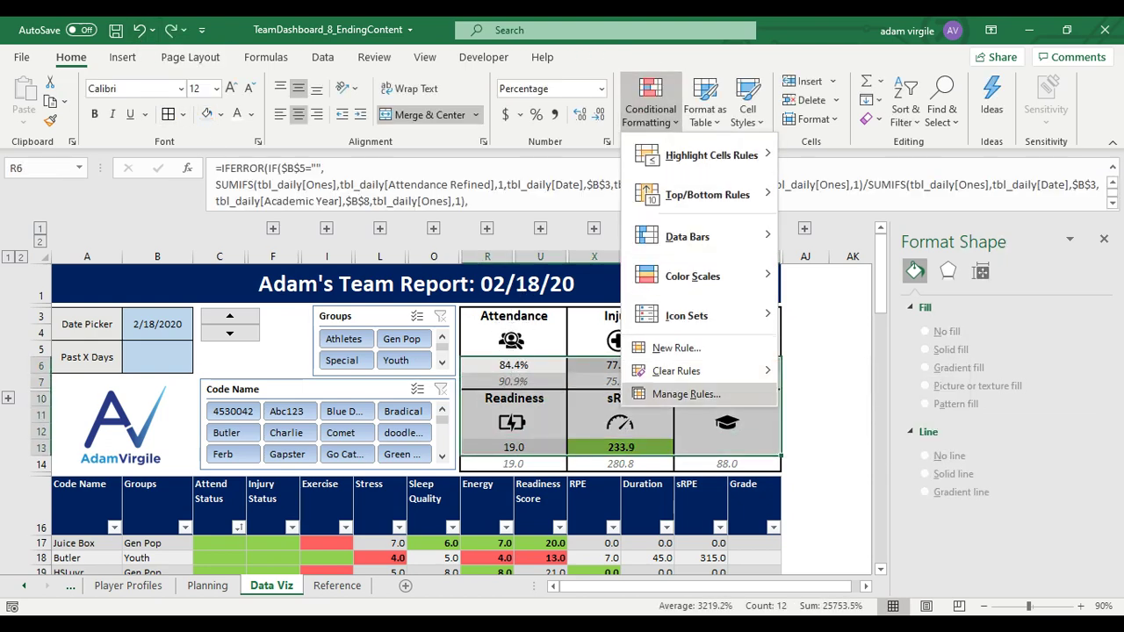
click(686, 393)
double_click(474, 384)
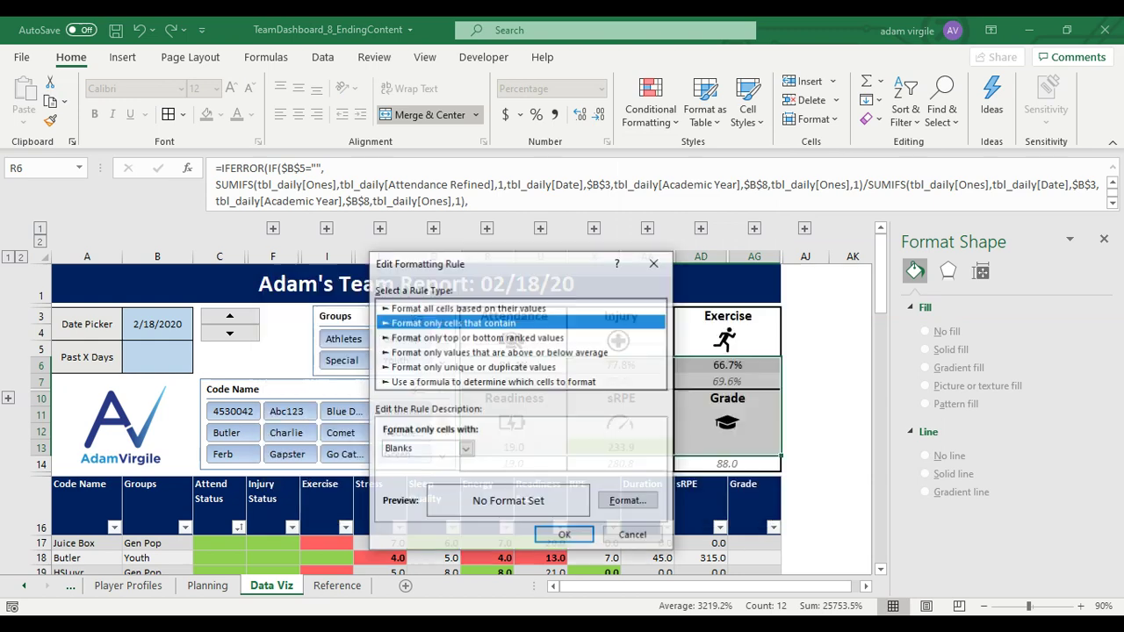
key(alt+f)
key(ctrl+Tab)
key(ctrl+Tab)
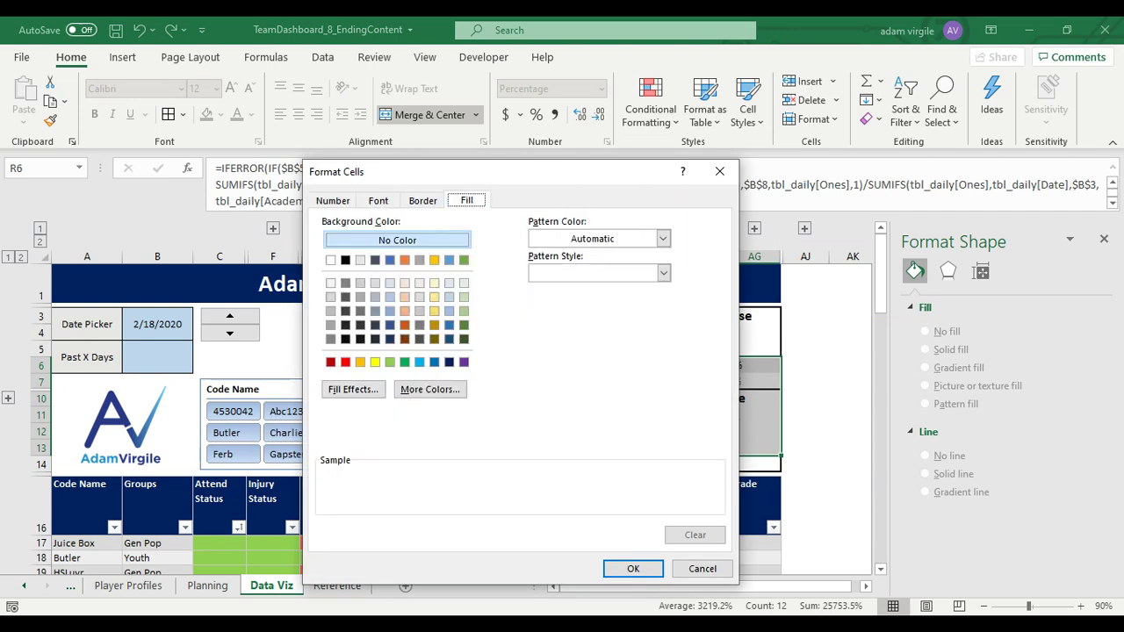
click(345, 260)
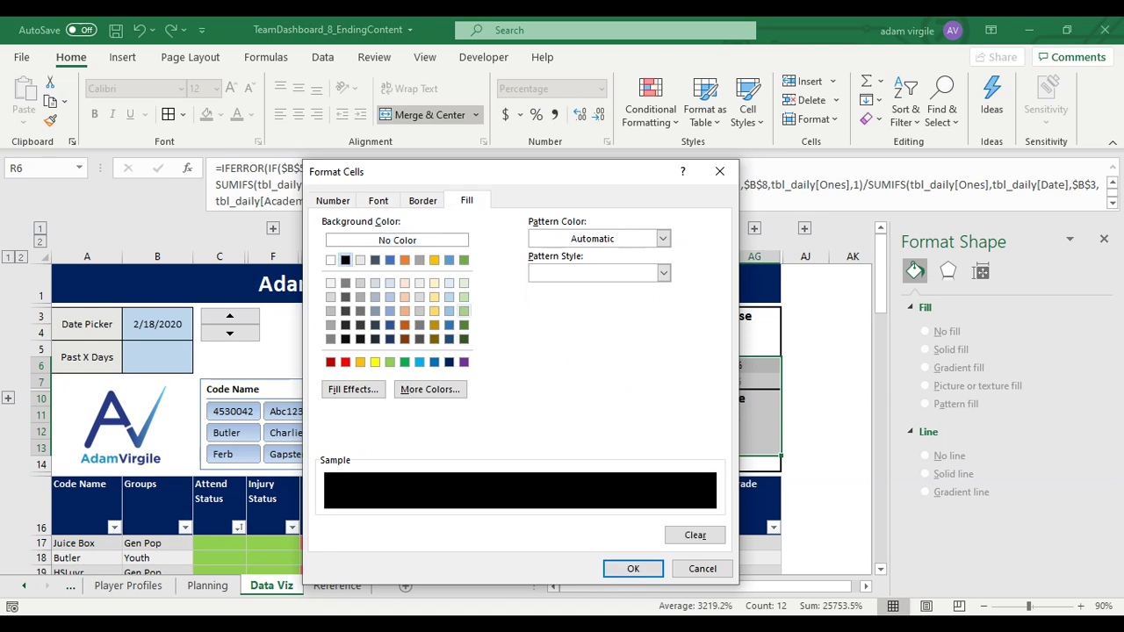
key(Return)
click(564, 535)
click(742, 509)
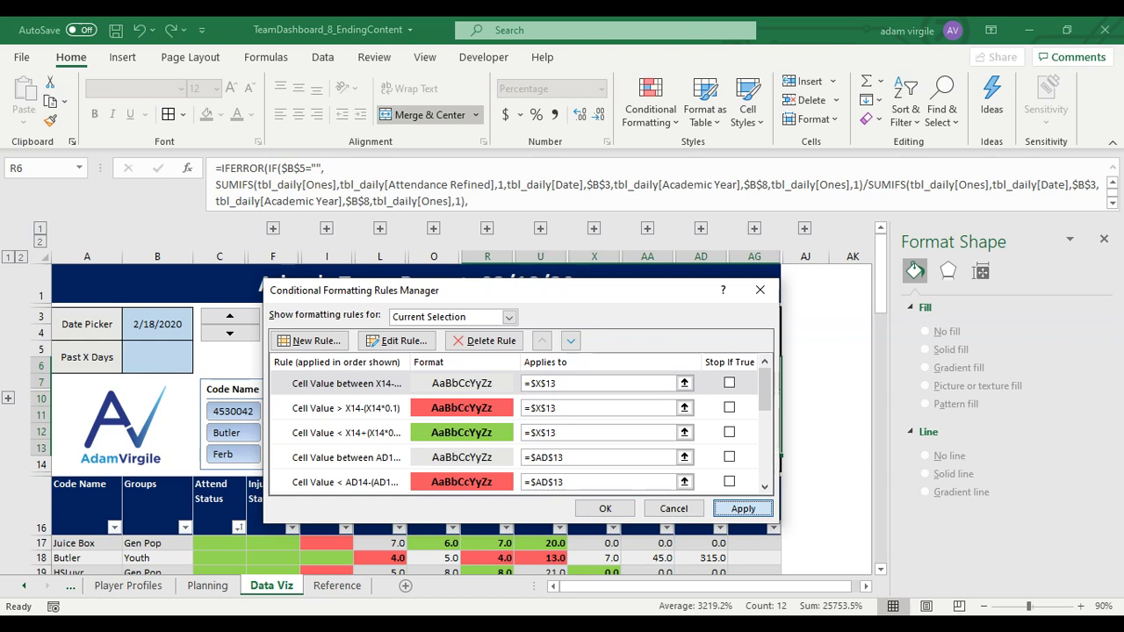
Confirm the conditional formatting rules for R6:AG13 and undo the black fill on blank cells.
drag(765, 389, 764, 459)
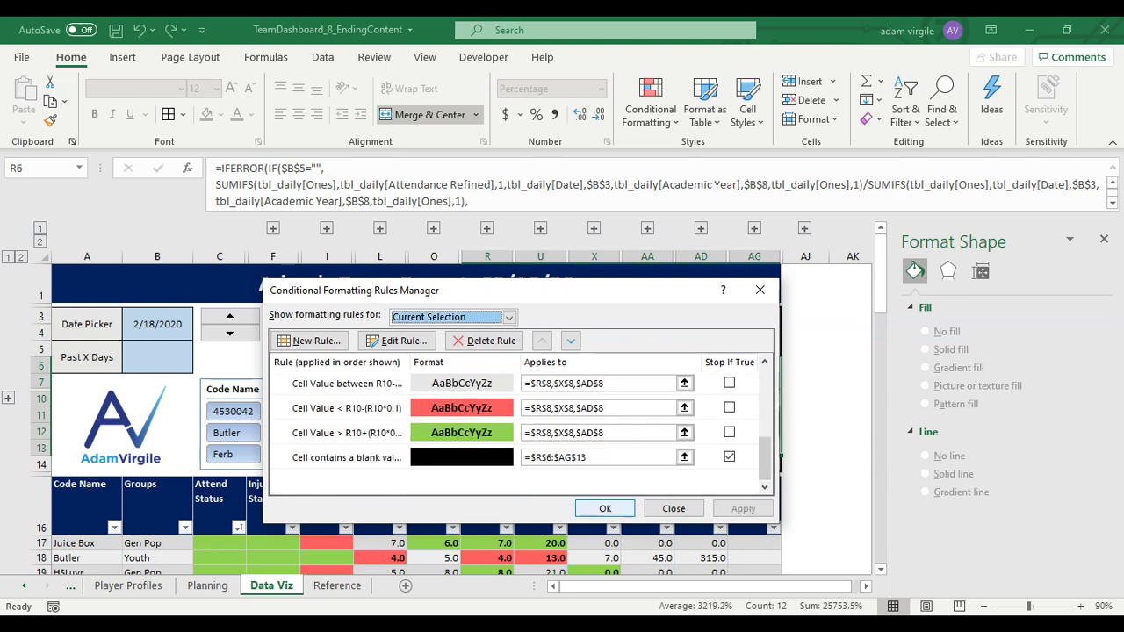
click(605, 508)
click(790, 413)
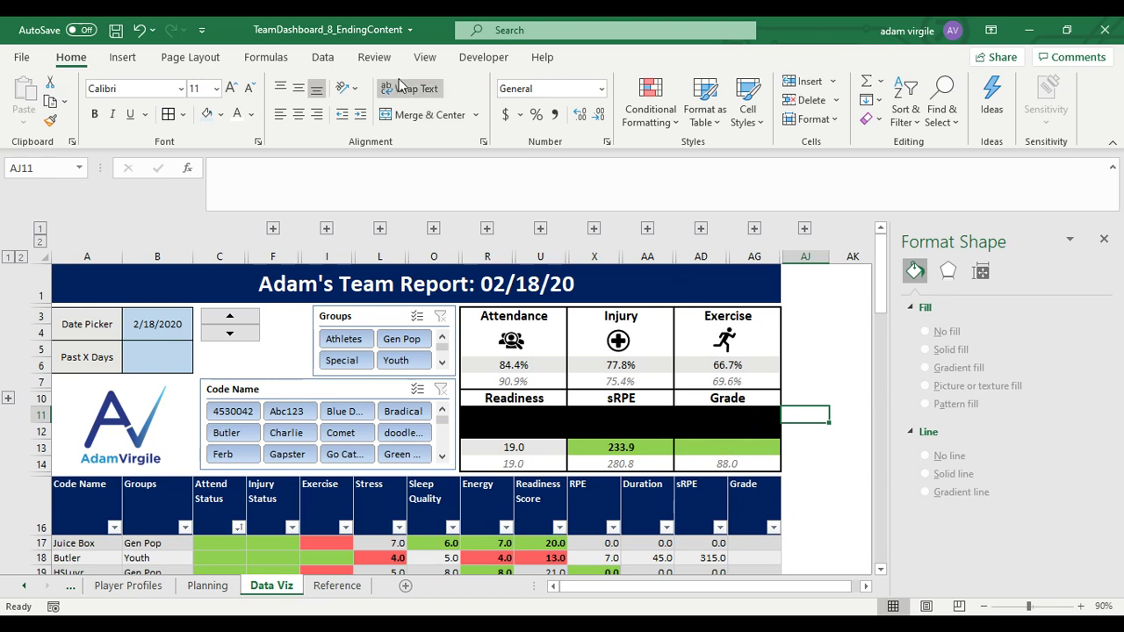
click(139, 31)
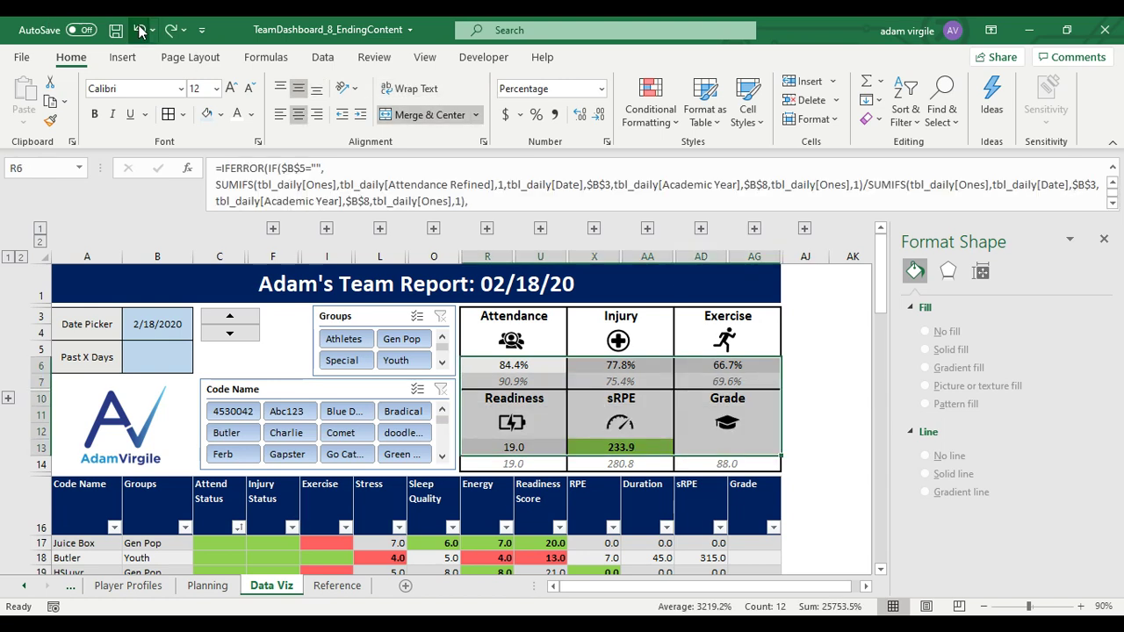
click(789, 364)
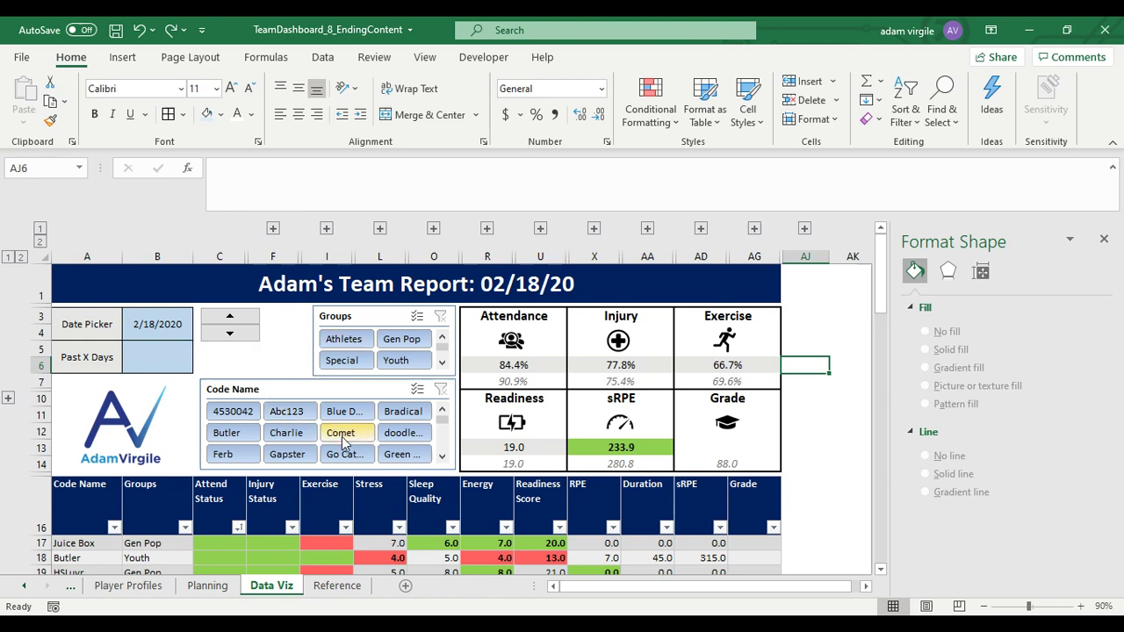
Filter the player table by Code Name to Abc123, Blue Dolphin, Comet and the numeric code name, and check the remaining rows.
scroll(631, 415, down, 1)
scroll(630, 414, down, 2)
scroll(526, 386, up, 3)
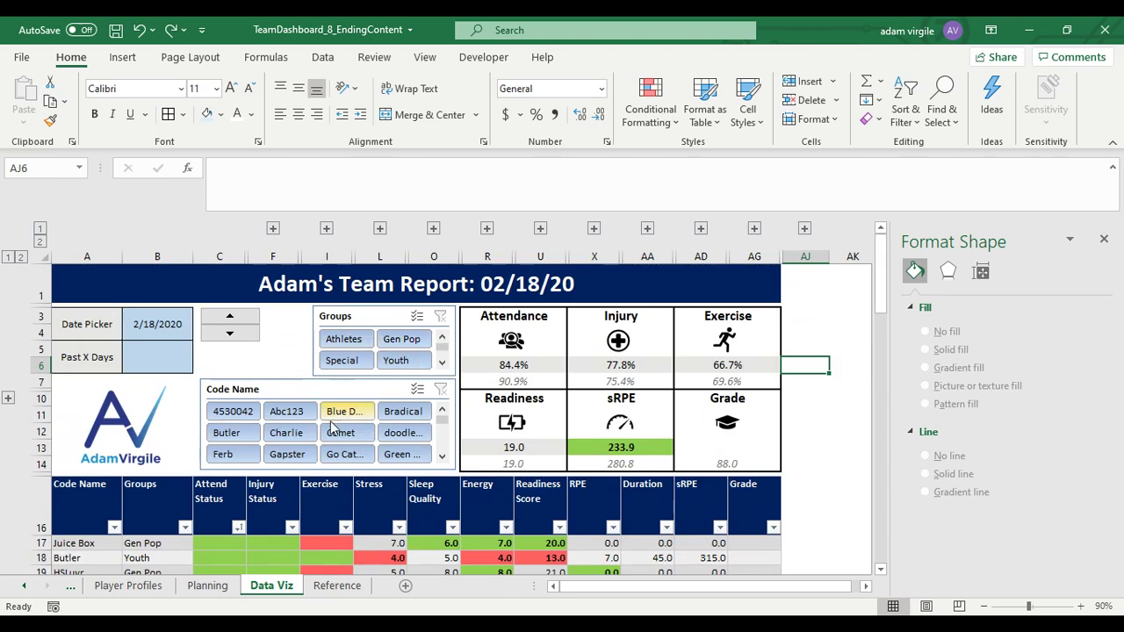
click(239, 412)
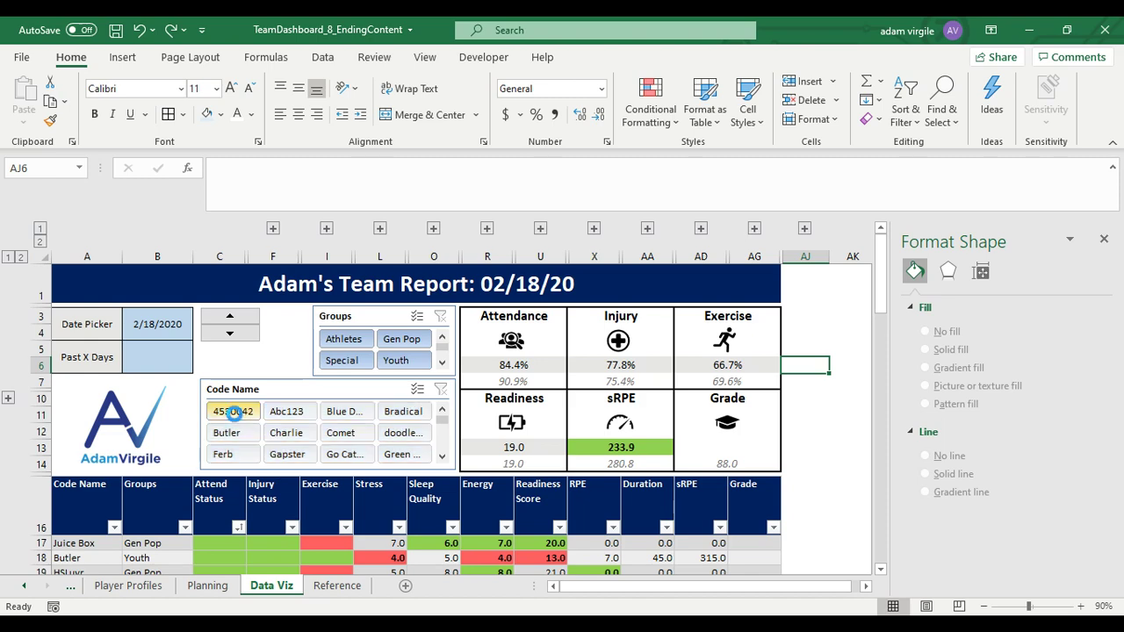
ctrl+click(286, 411)
ctrl+click(344, 411)
ctrl+click(340, 432)
scroll(397, 475, down, 2)
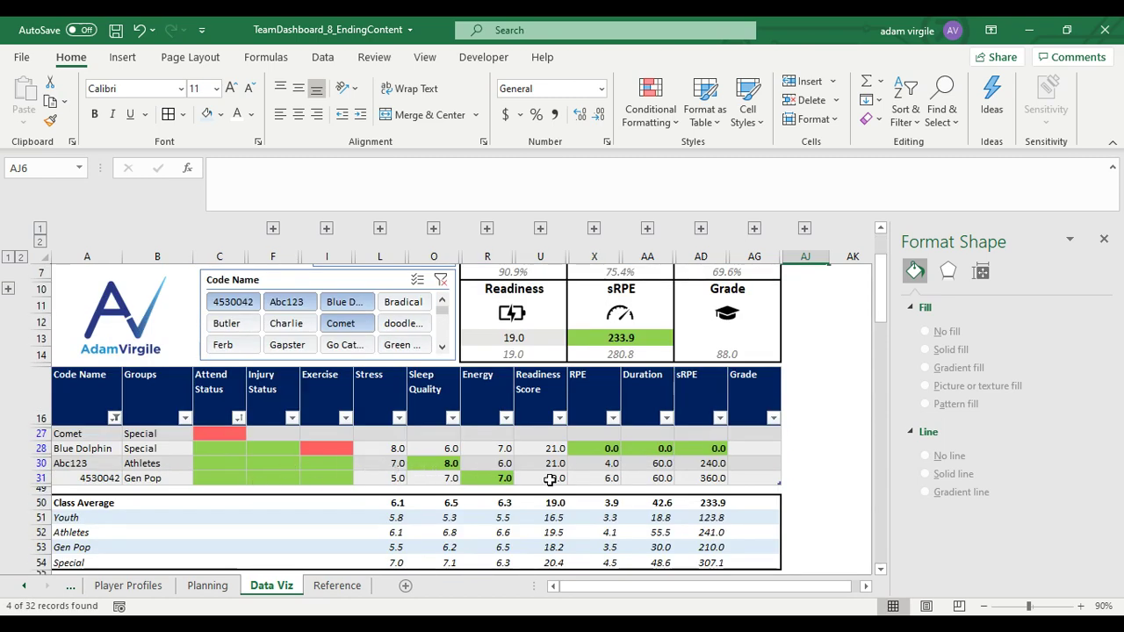
scroll(351, 540, down, 1)
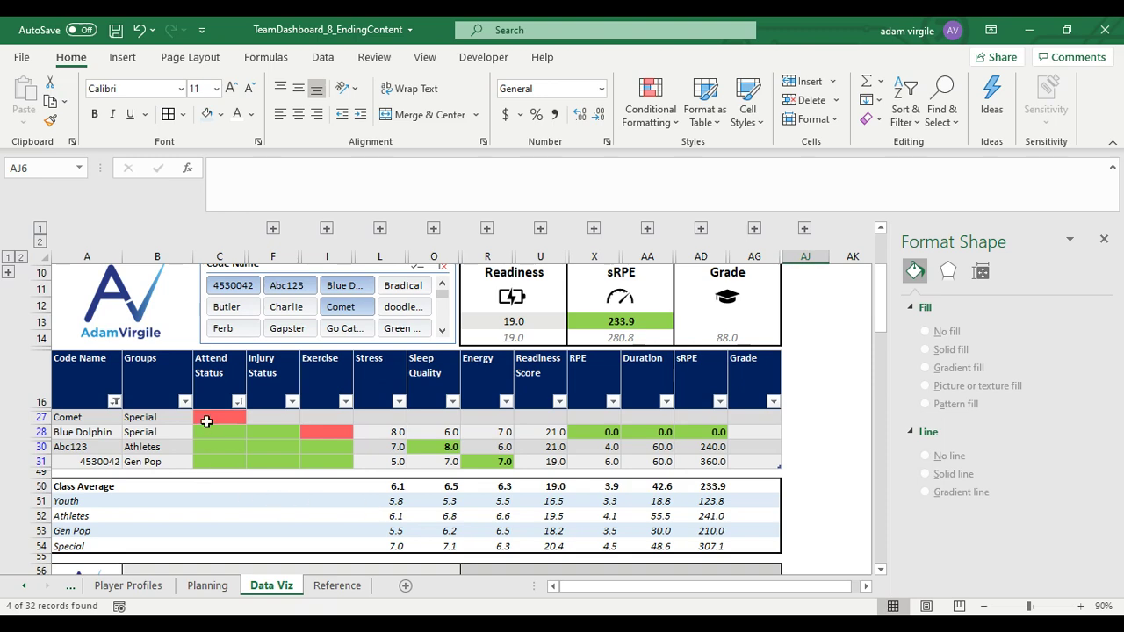
click(153, 418)
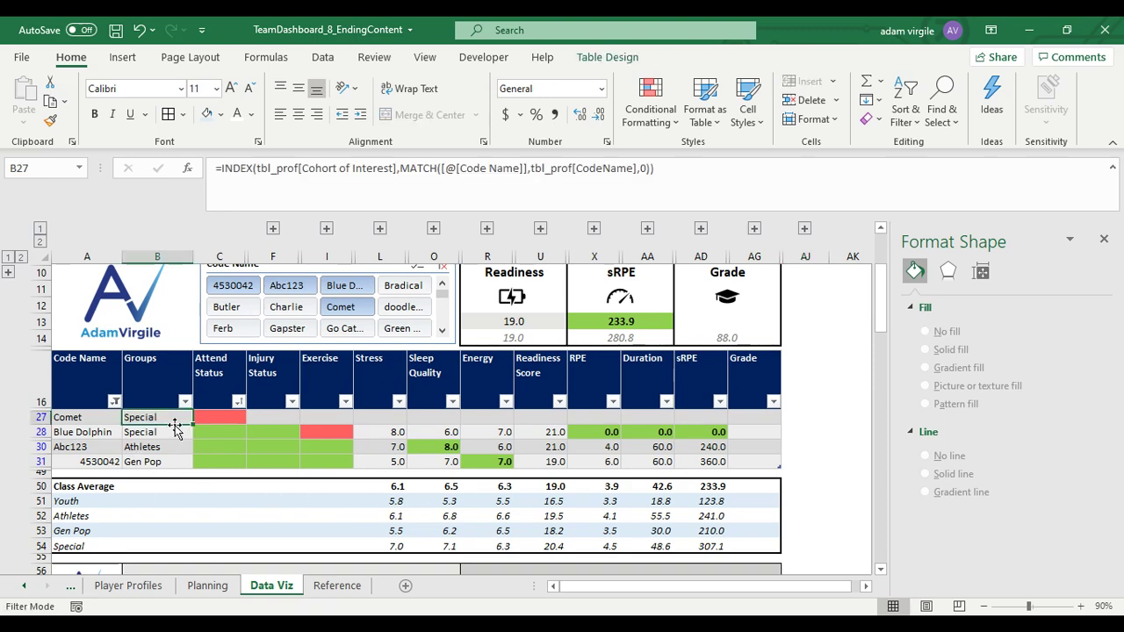
Examine the charts and their source data below the filtered table, and clear the Code Name filter.
scroll(448, 518, down, 2)
scroll(448, 518, down, 3)
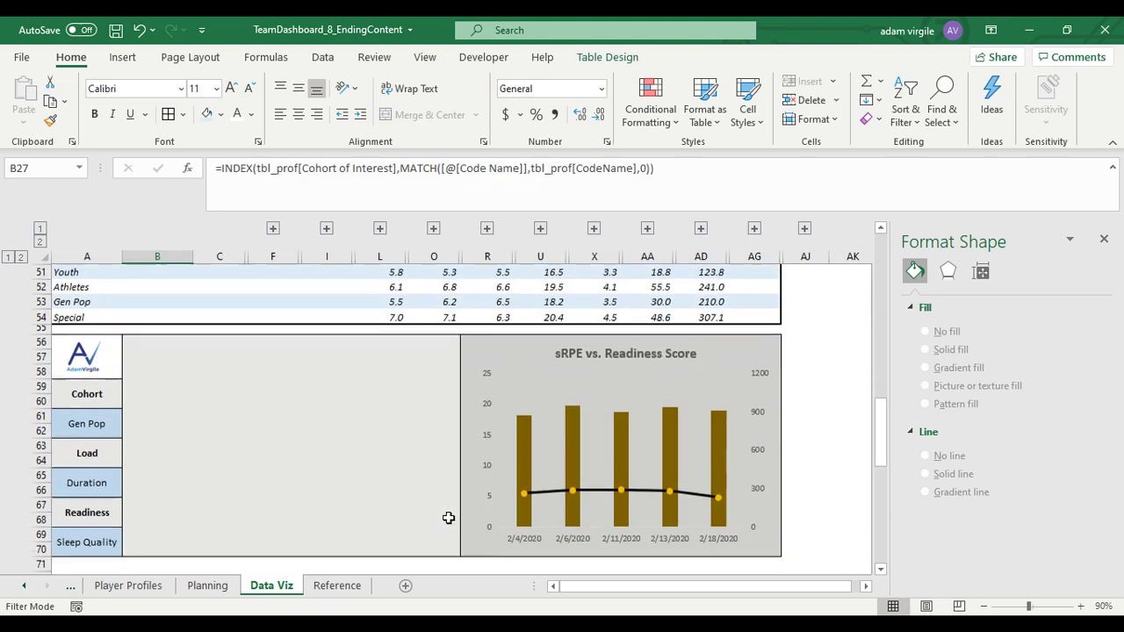
click(341, 444)
click(285, 402)
scroll(288, 406, down, 8)
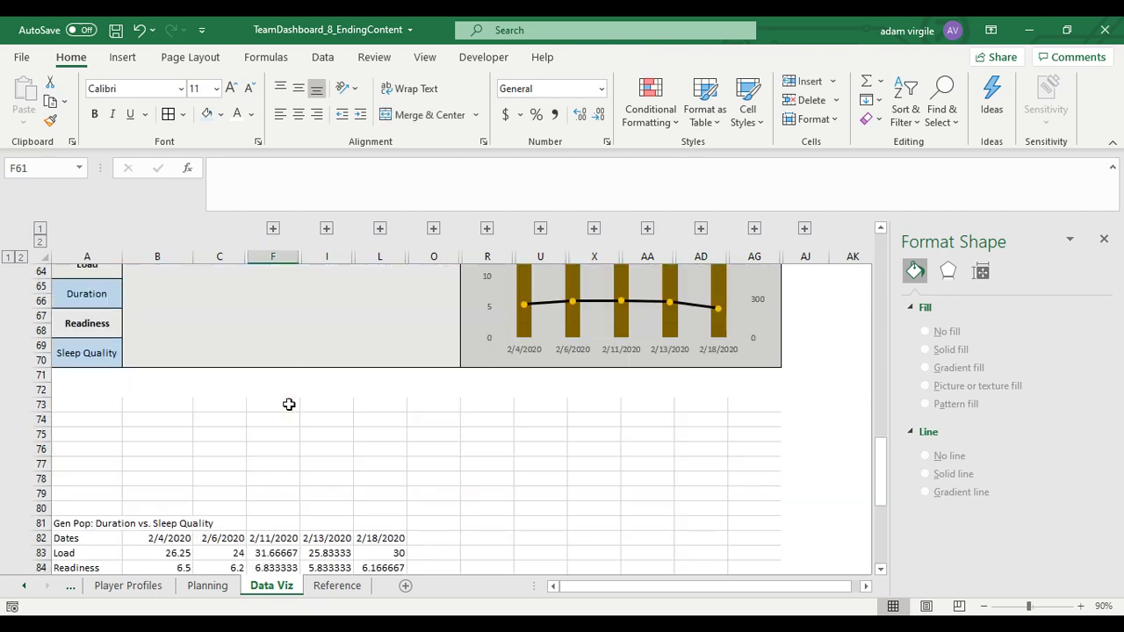
scroll(290, 413, up, 1)
scroll(291, 413, down, 1)
click(363, 419)
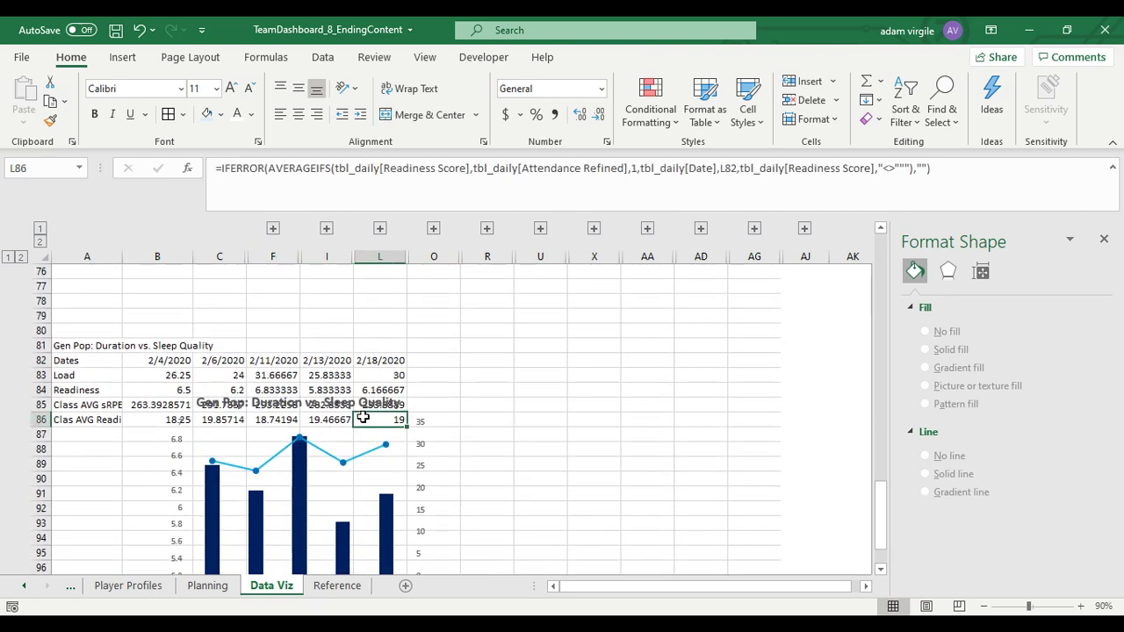
click(380, 450)
scroll(386, 448, up, 8)
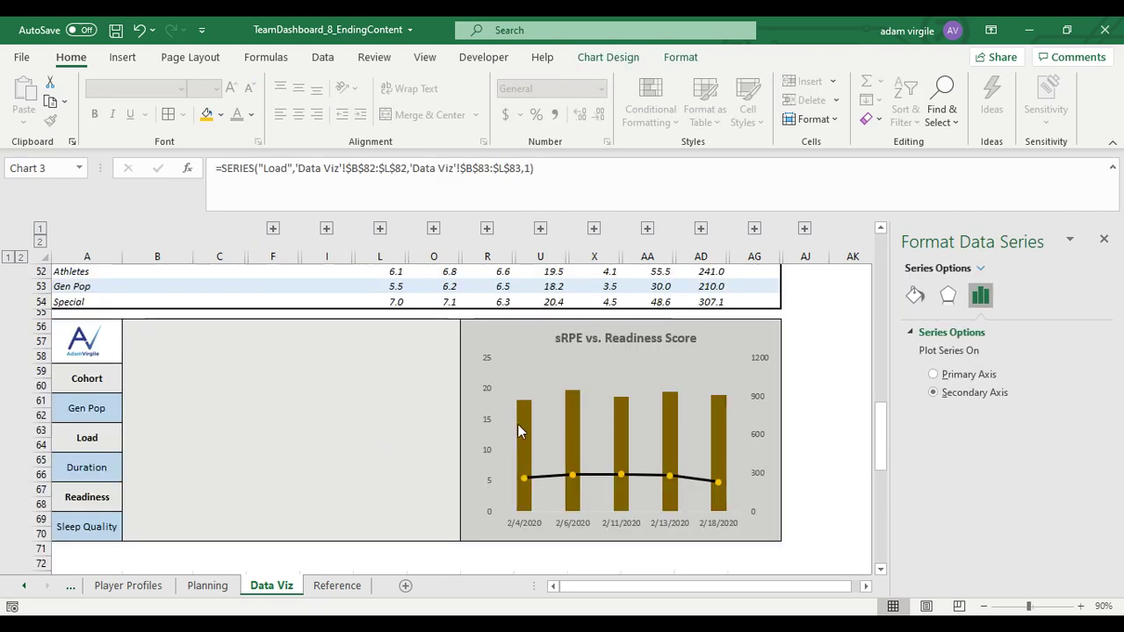
click(600, 368)
scroll(419, 384, down, 3)
scroll(381, 368, up, 20)
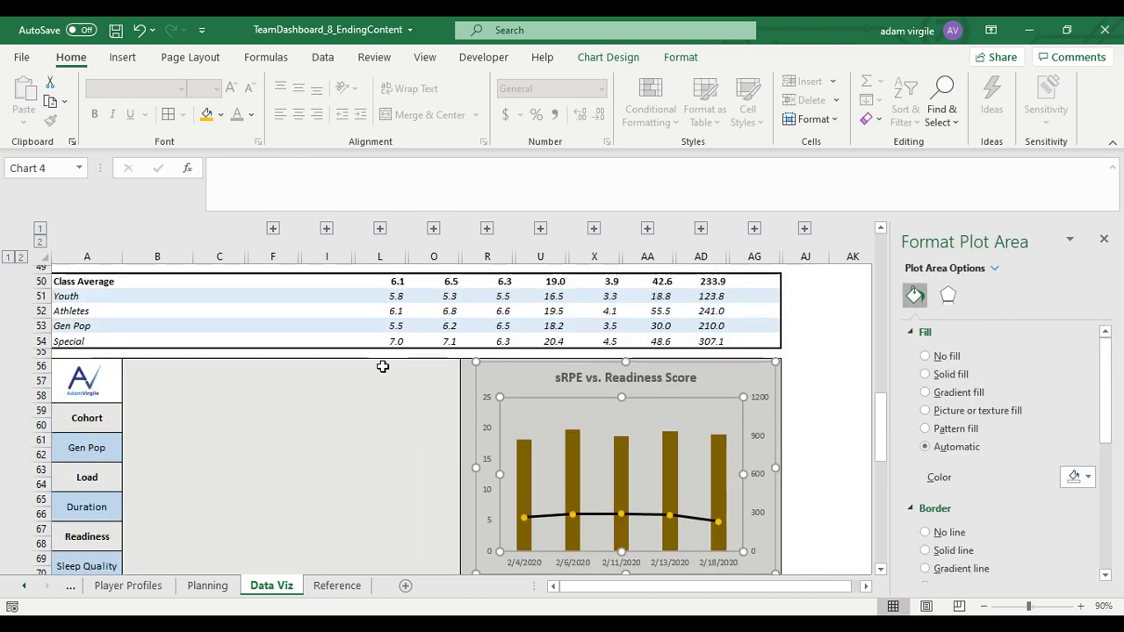
click(440, 389)
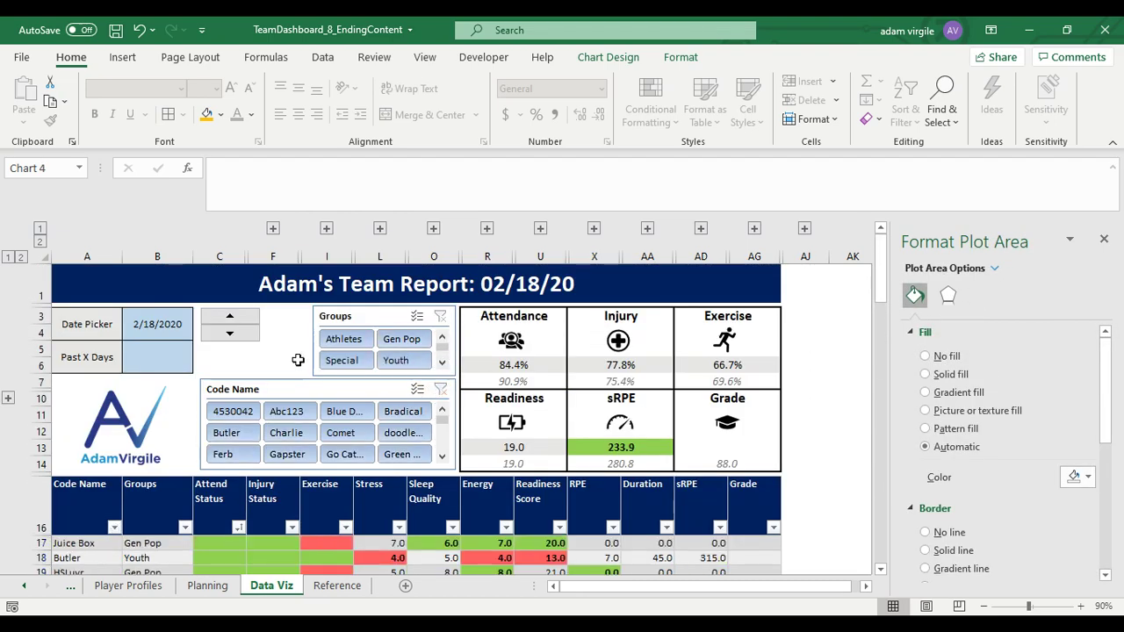
scroll(404, 372, down, 15)
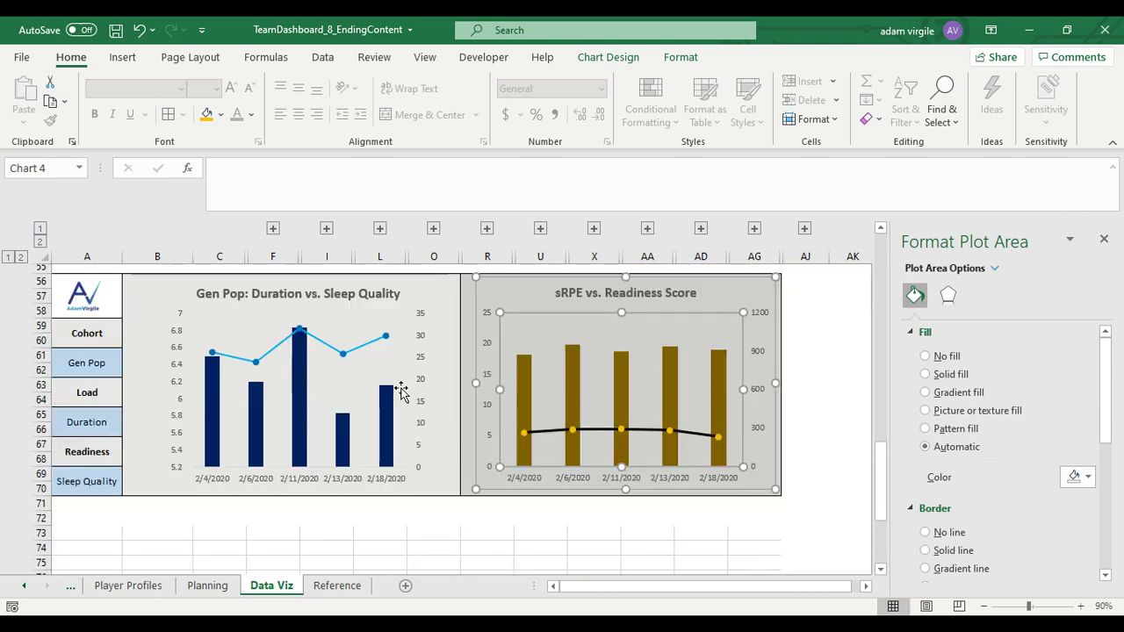
Check the move-and-size properties of the Duration vs. Sleep Quality chart and the sRPE vs. Readiness Score chart.
click(534, 321)
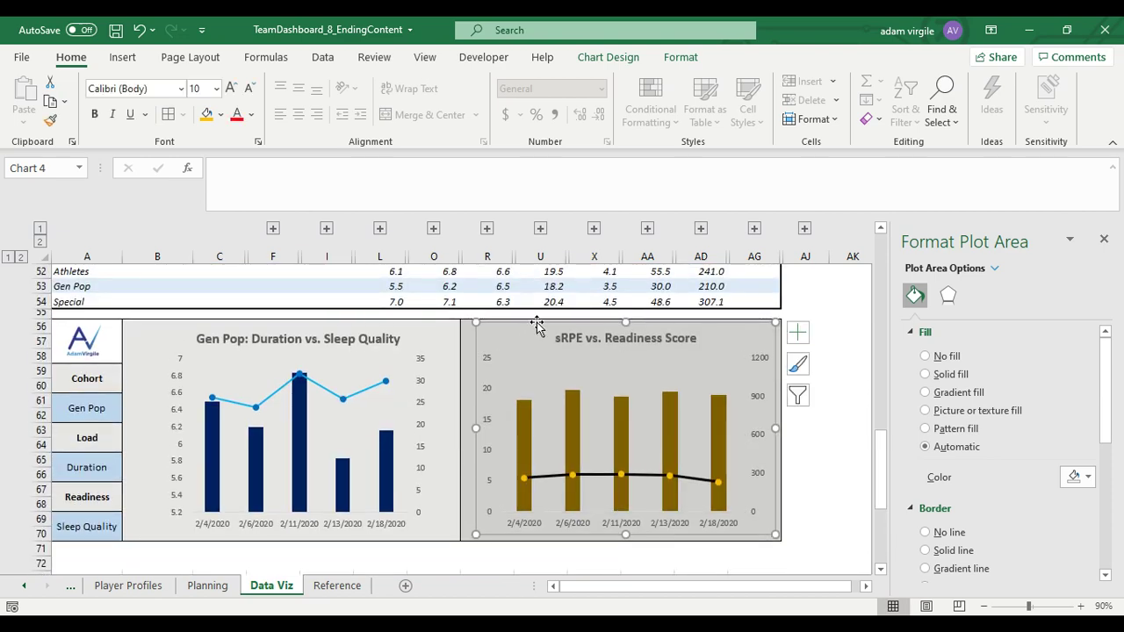
click(396, 324)
click(396, 319)
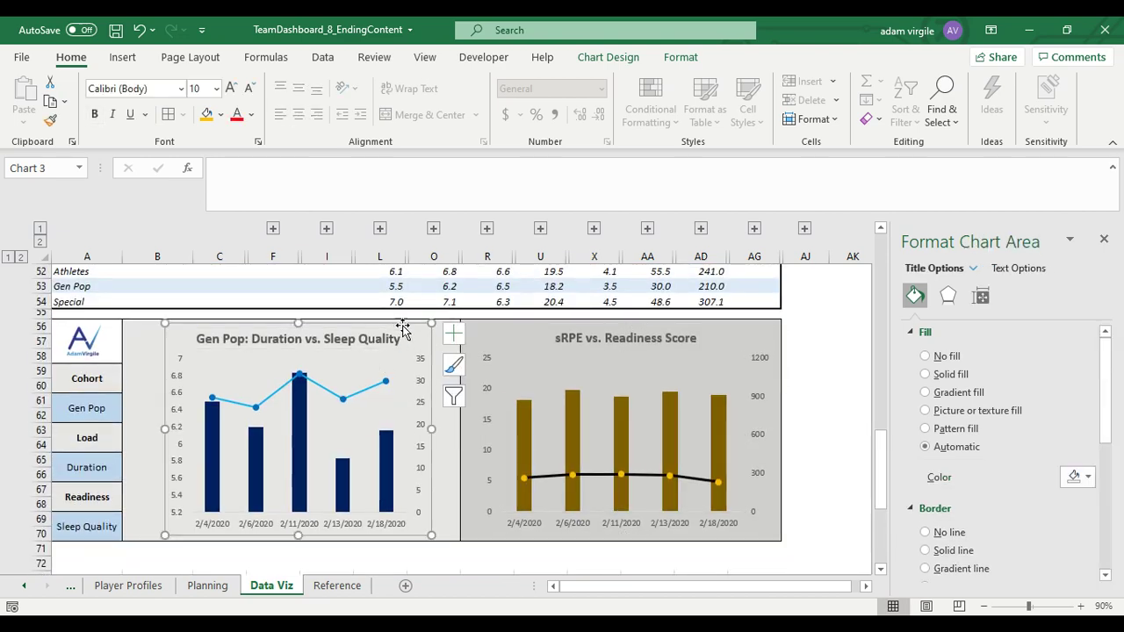
click(980, 296)
click(680, 347)
click(664, 321)
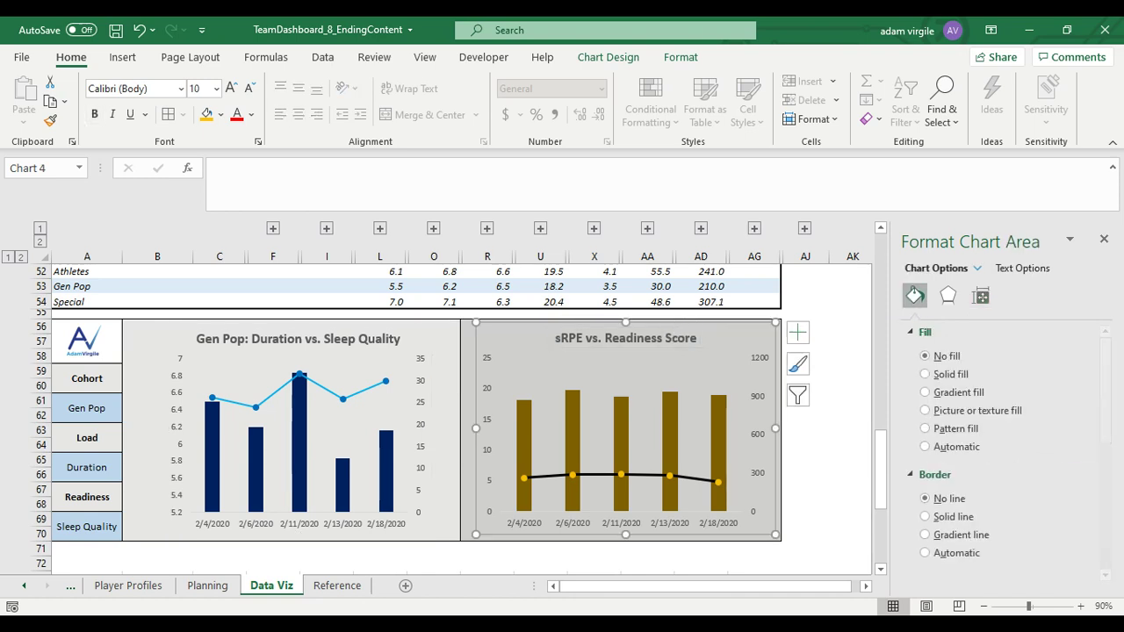
click(980, 297)
scroll(970, 399, down, 2)
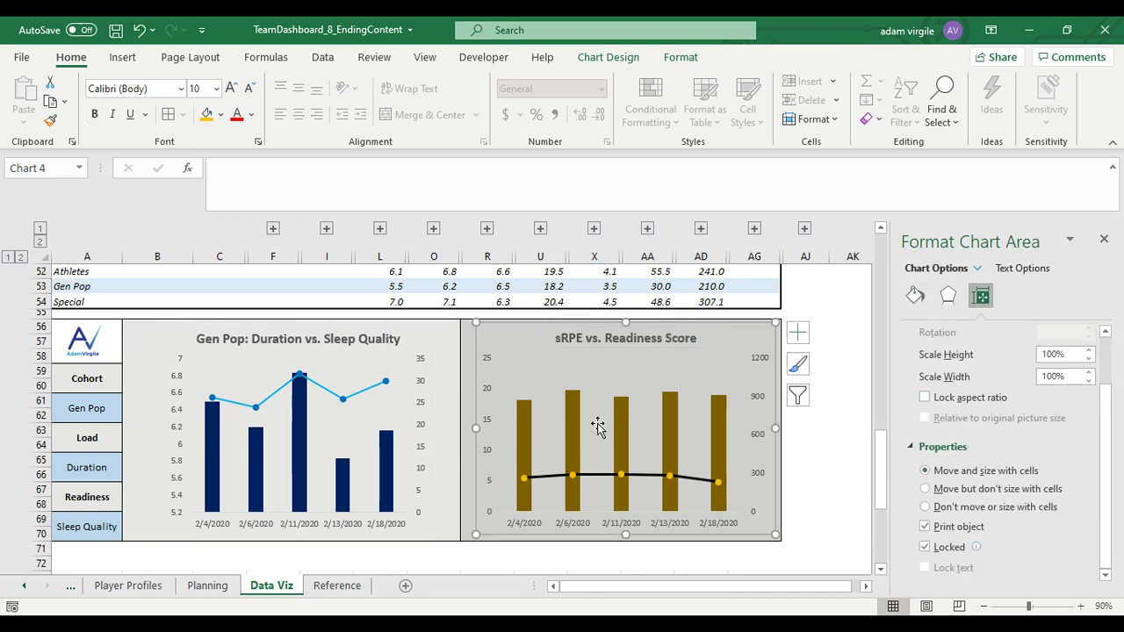
click(431, 352)
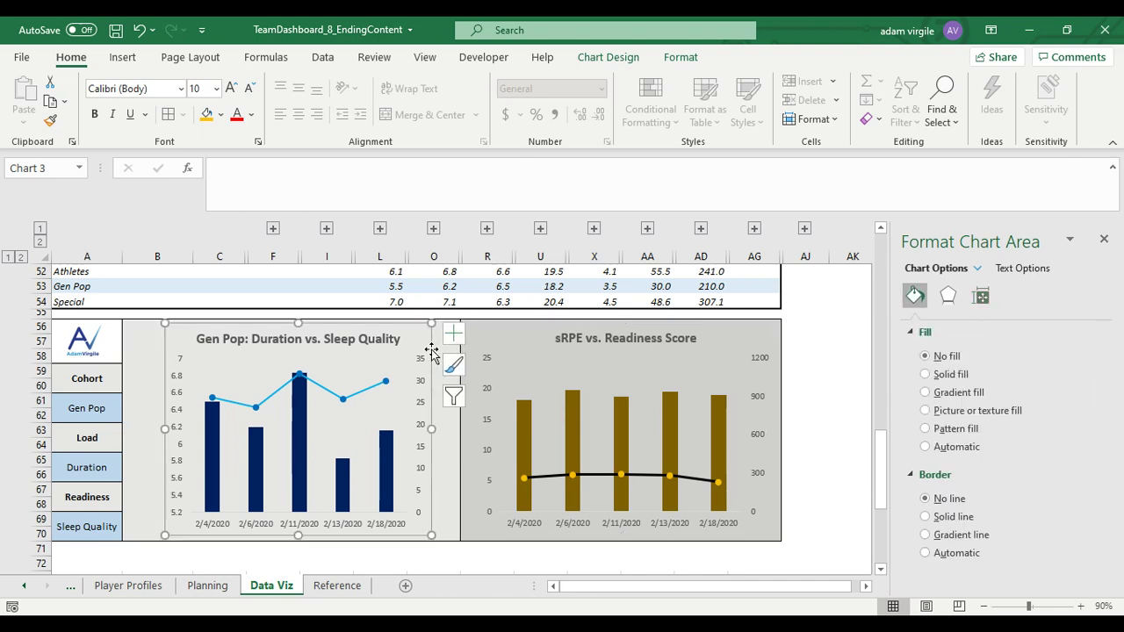
click(981, 296)
scroll(970, 452, down, 2)
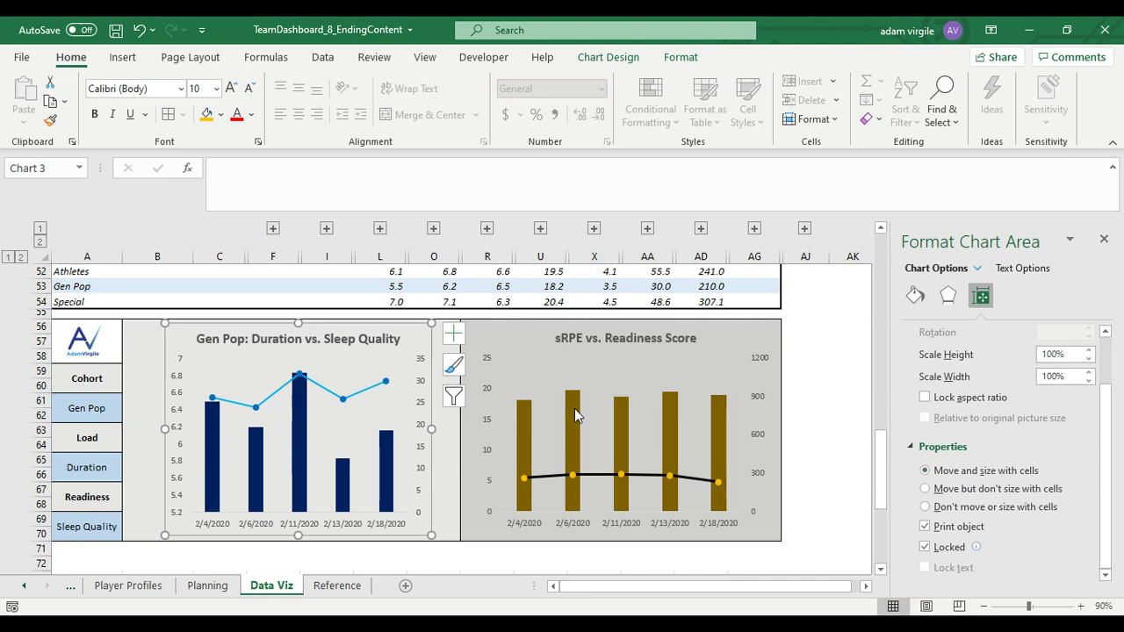
Filter the table by Code Name to Abc123, Blue Dolphin, Bradical and the numeric code name, and check the position of both charts.
click(380, 304)
scroll(387, 351, up, 17)
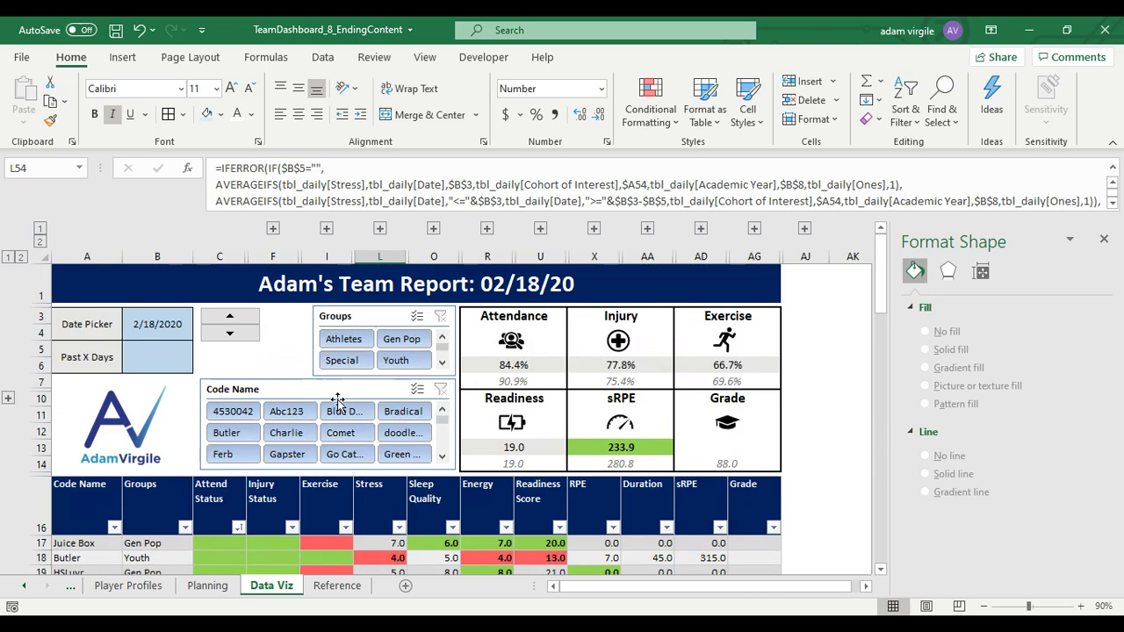
click(233, 411)
drag(295, 416, 406, 420)
scroll(615, 444, down, 3)
scroll(615, 444, down, 4)
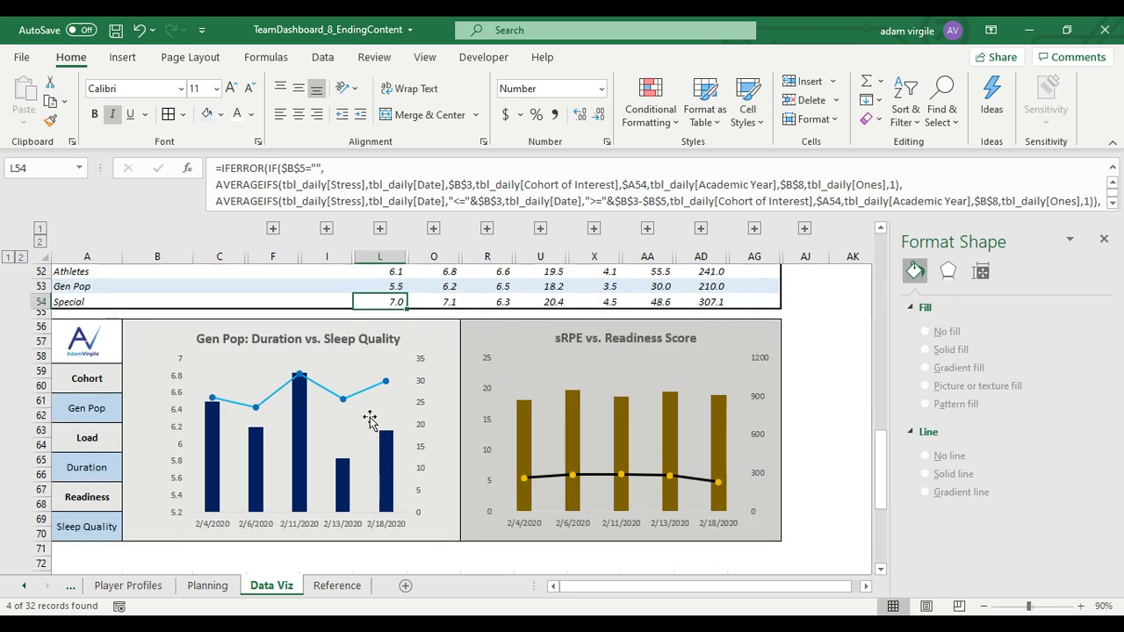
Middle-align the summary rows from Class Average through Special vertically, in A50:AG54.
scroll(497, 346, up, 4)
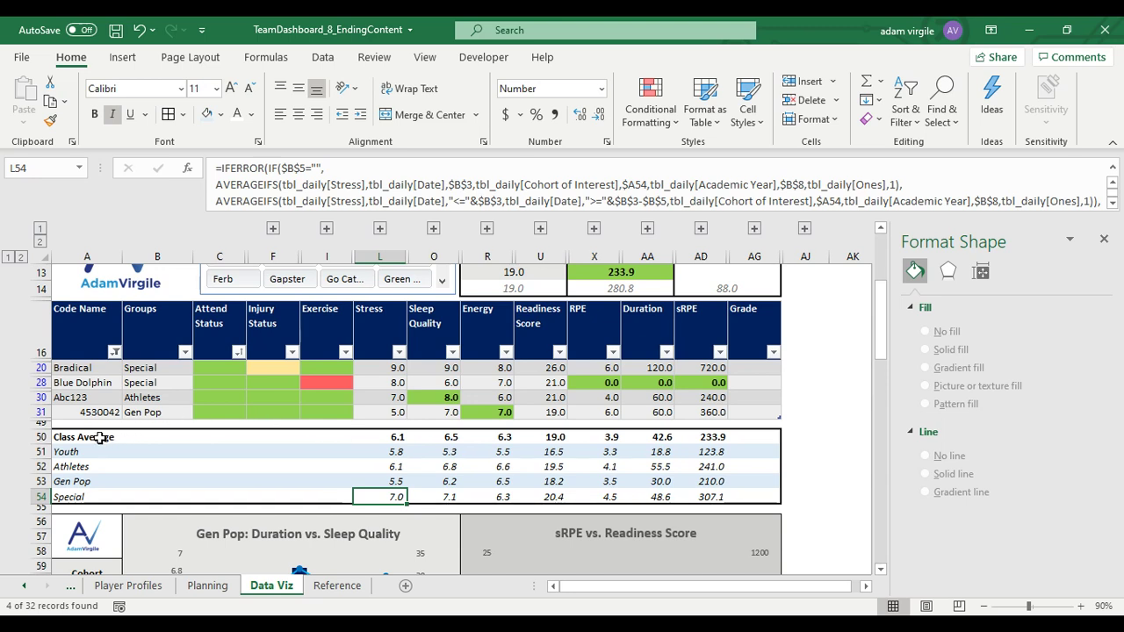
drag(95, 438, 760, 497)
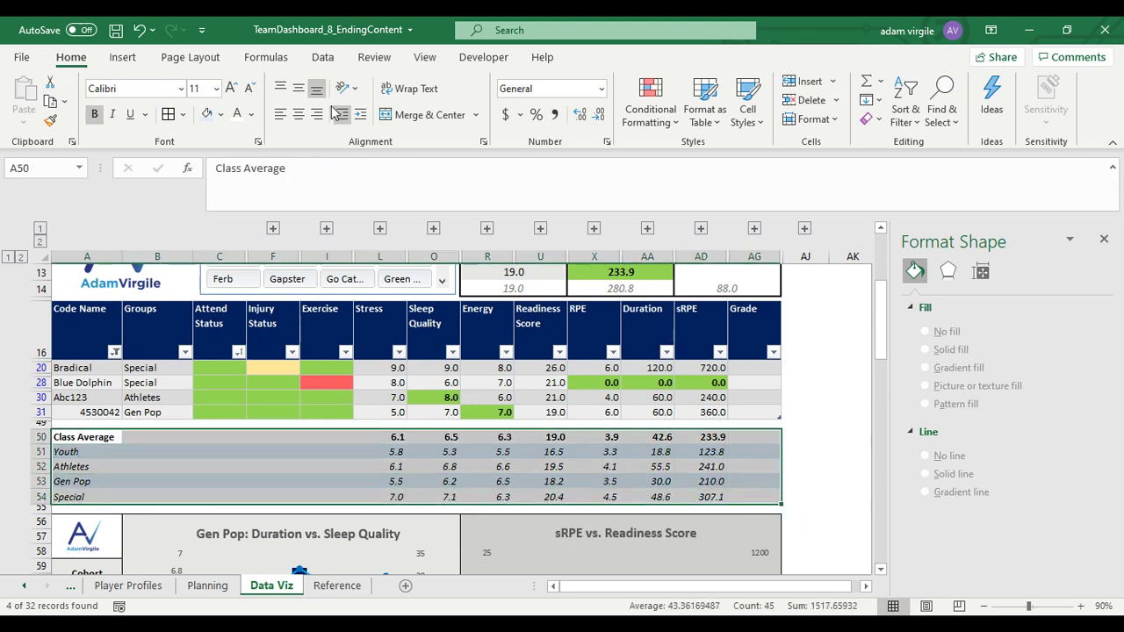
click(298, 88)
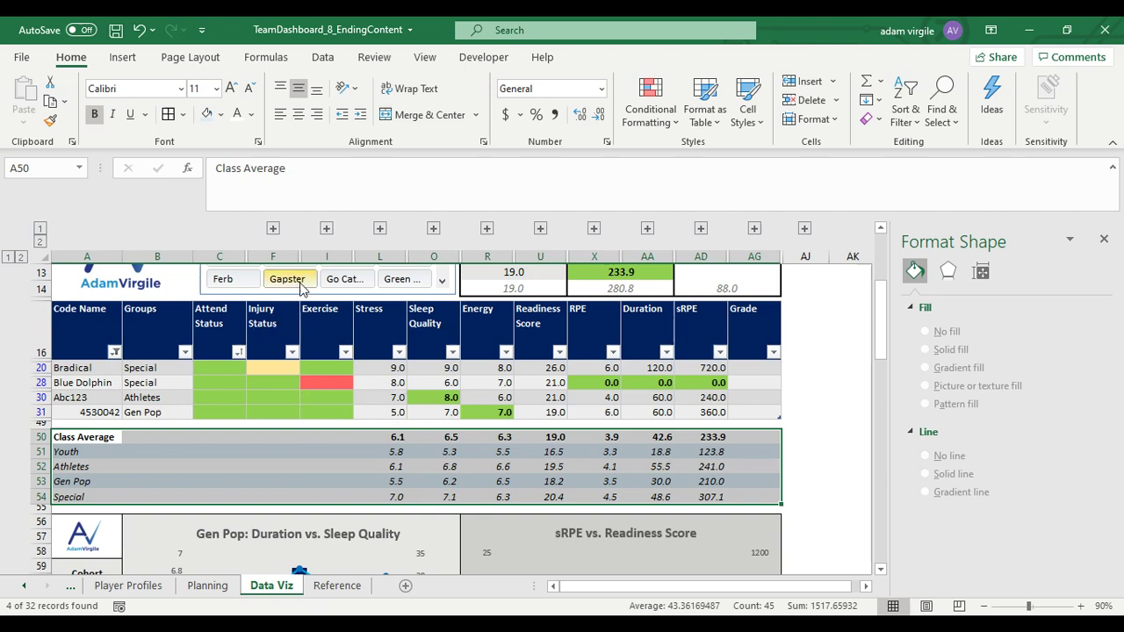
Clear the Code Name filter and middle-align all data rows of the player table vertically.
scroll(287, 278, up, 2)
click(441, 279)
click(289, 477)
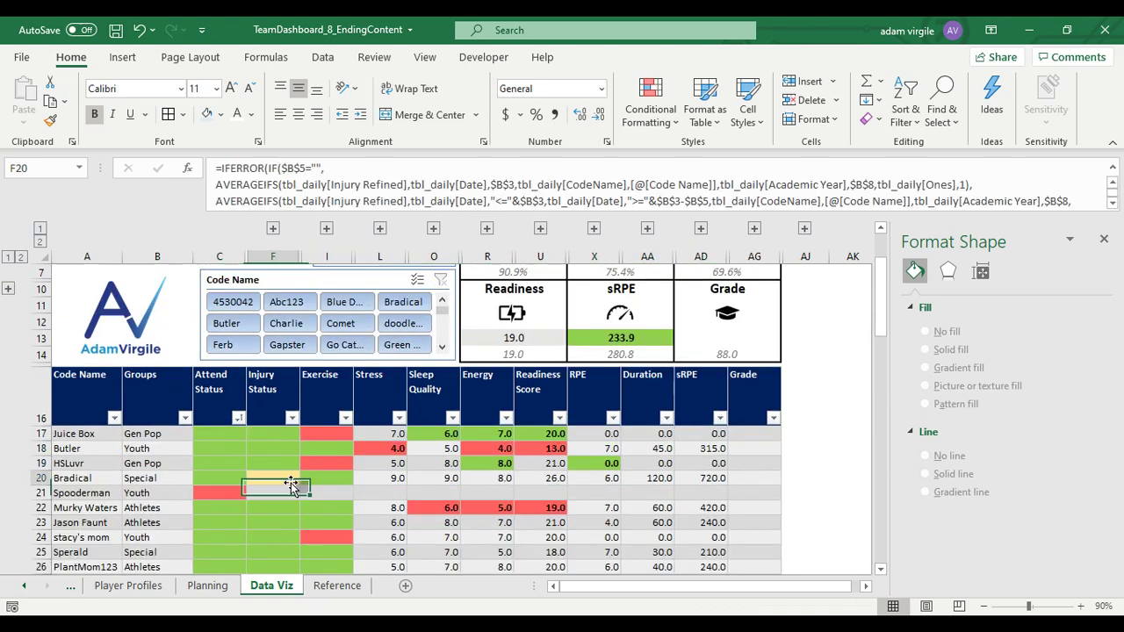
drag(55, 435, 489, 496)
scroll(442, 334, up, 8)
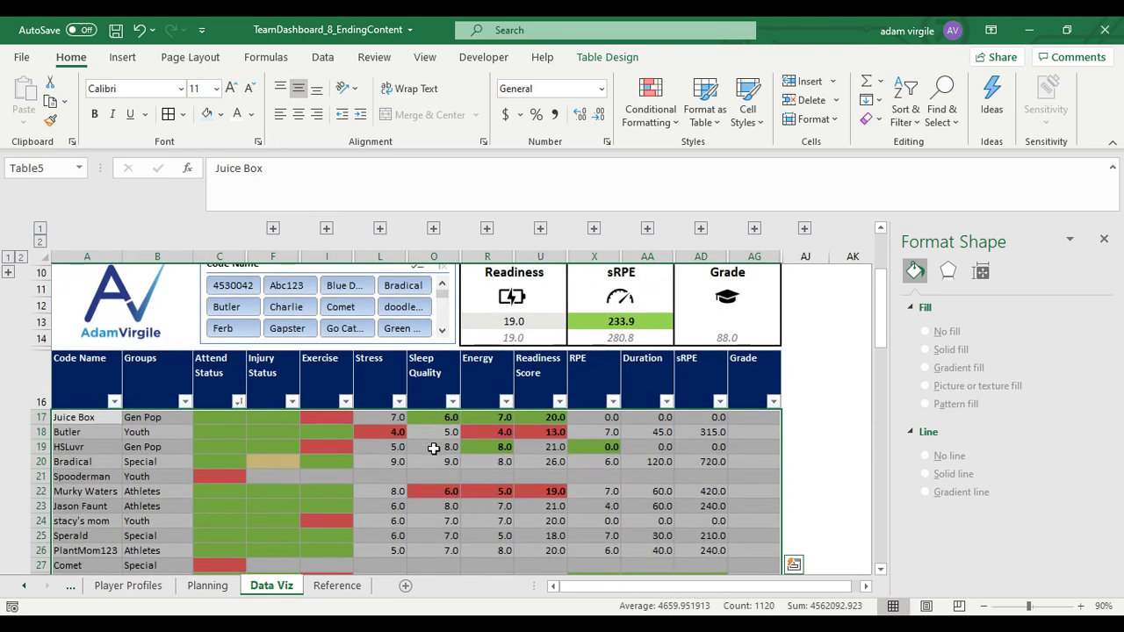
click(434, 449)
Filter the Groups slicer to Athletes, check the player table and charts, and clear the Groups filter.
scroll(323, 412, up, 3)
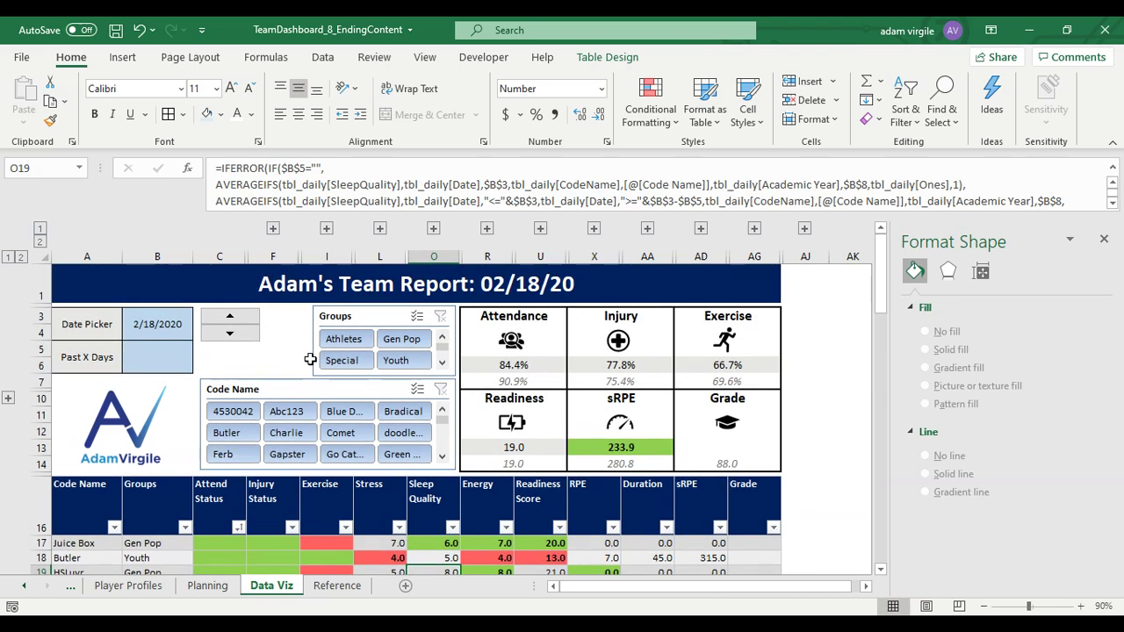
click(344, 339)
scroll(362, 425, down, 2)
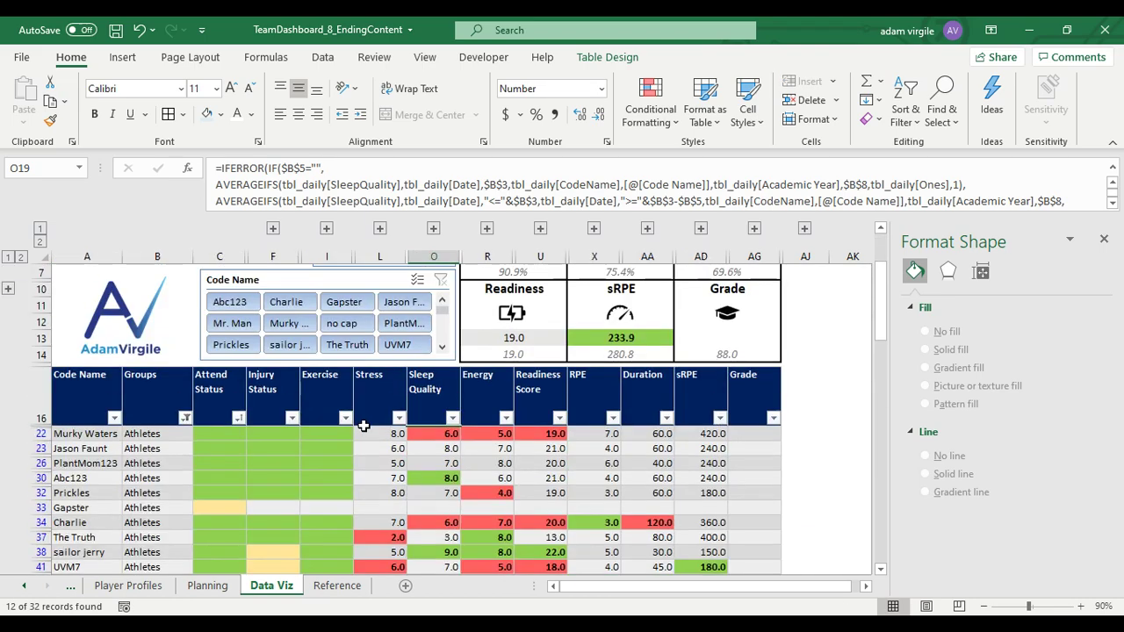
scroll(362, 425, down, 8)
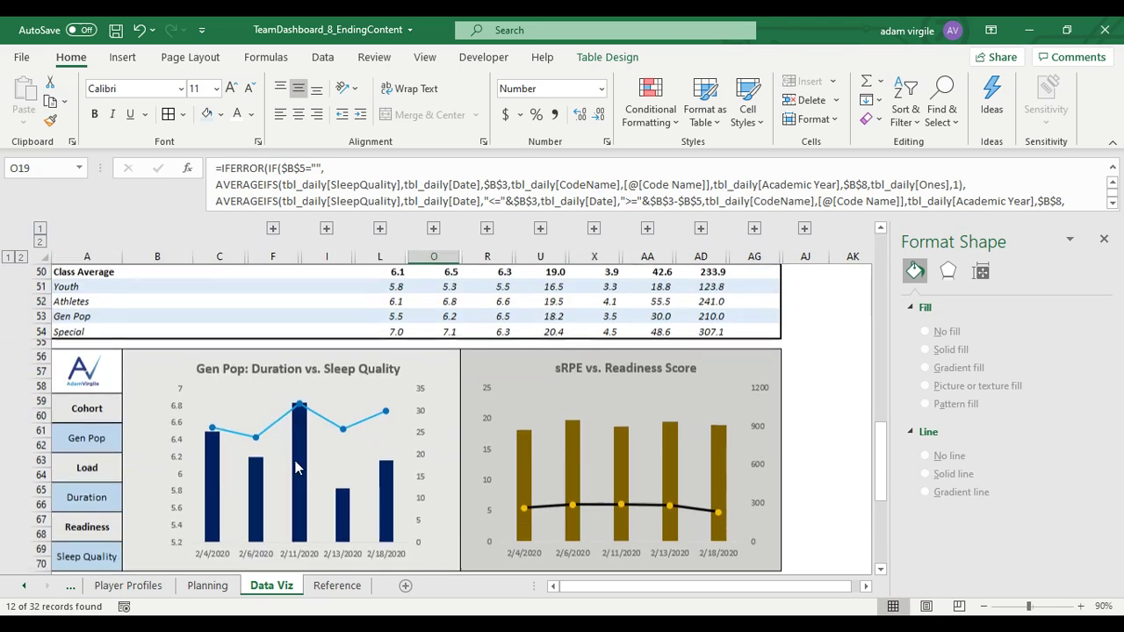
scroll(381, 459, up, 15)
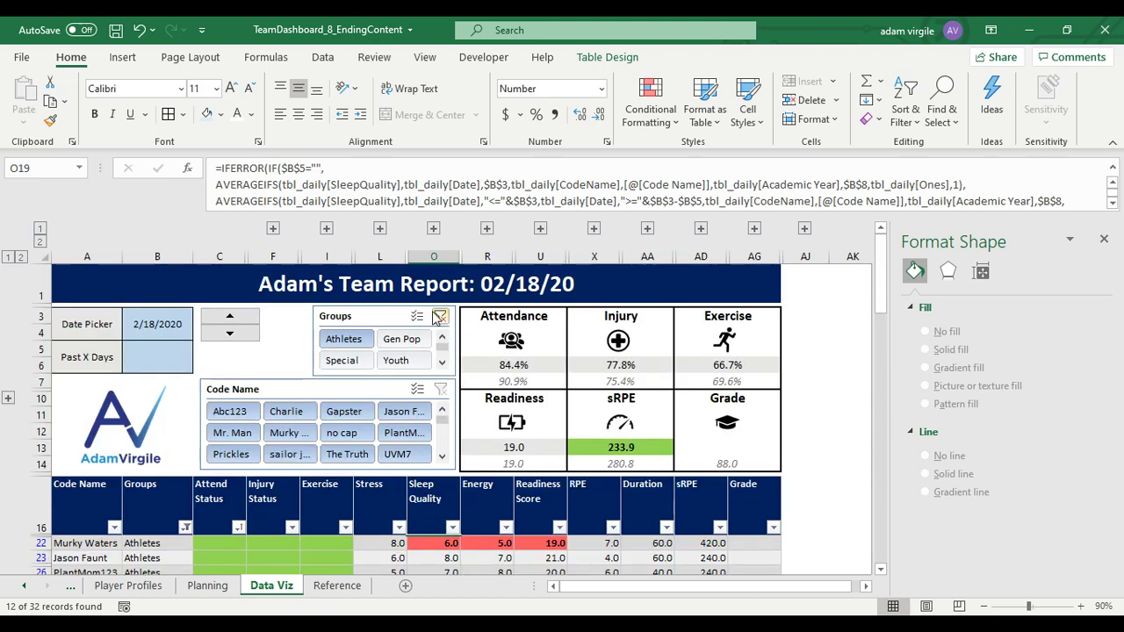
click(439, 317)
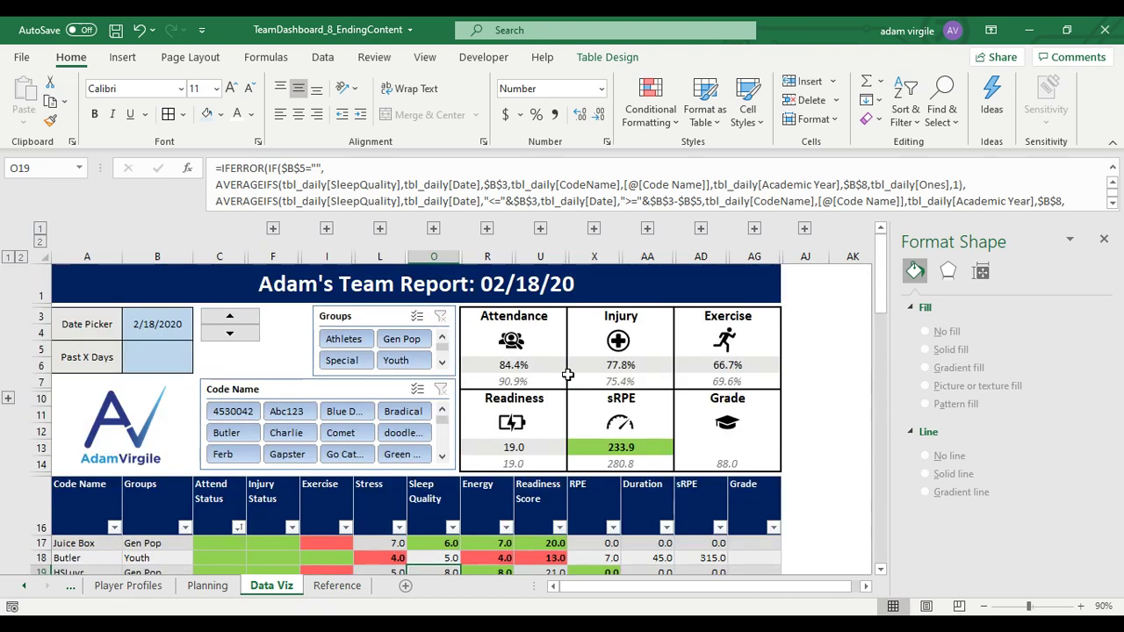
Step the report date back to 2/6/2020 and set Past X Days to 28.
click(165, 326)
click(227, 335)
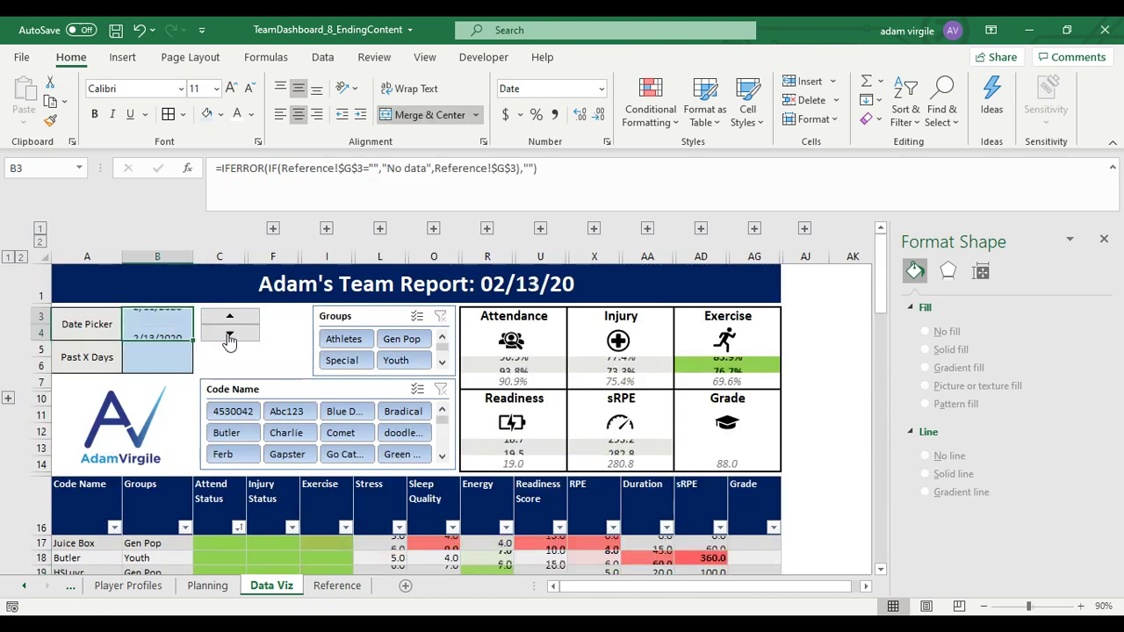
click(227, 334)
click(227, 335)
click(158, 353)
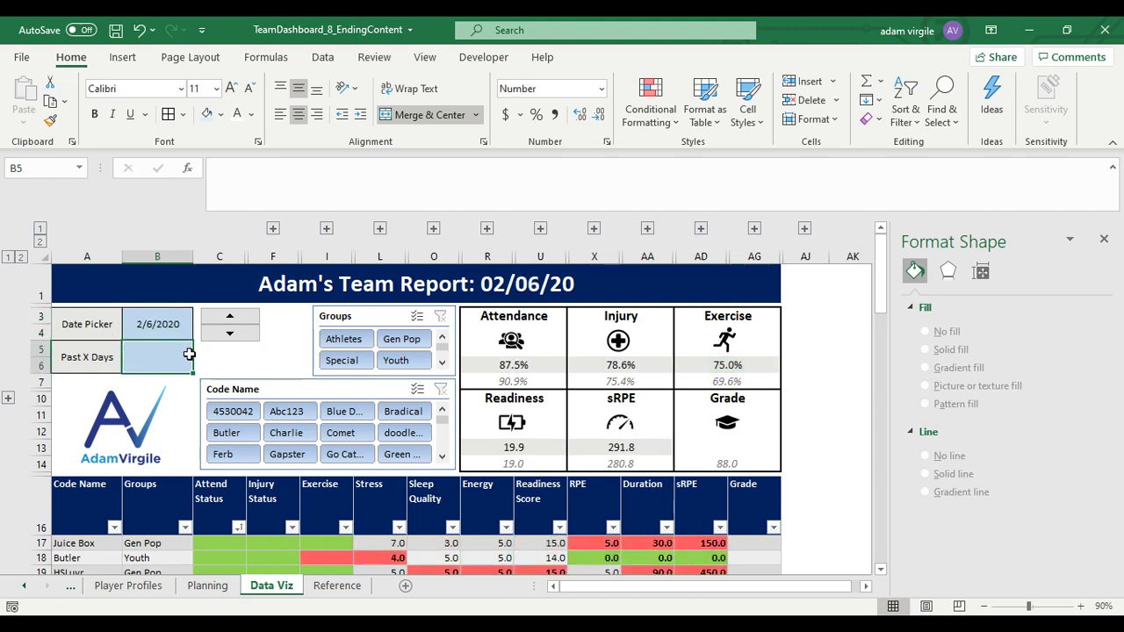
text(28)
key(Return)
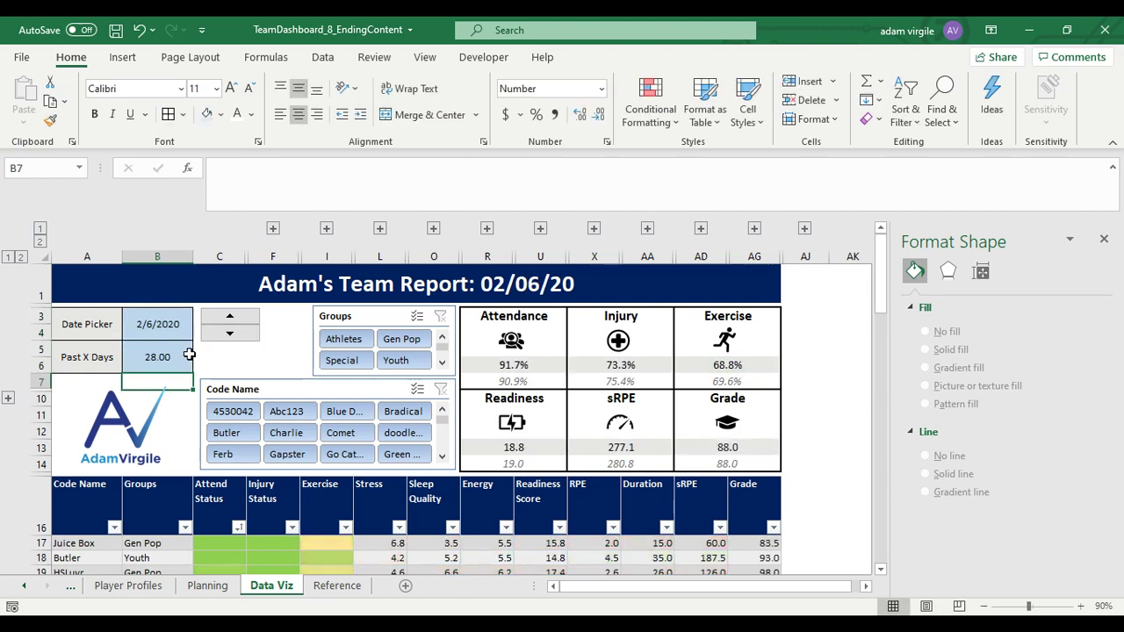
Step the report date back to 1/23/2020 and forward to 1/30/2020, checking the summary tiles at each date.
click(229, 320)
click(232, 332)
click(229, 320)
click(234, 331)
click(233, 334)
click(233, 334)
click(234, 333)
click(234, 333)
click(234, 334)
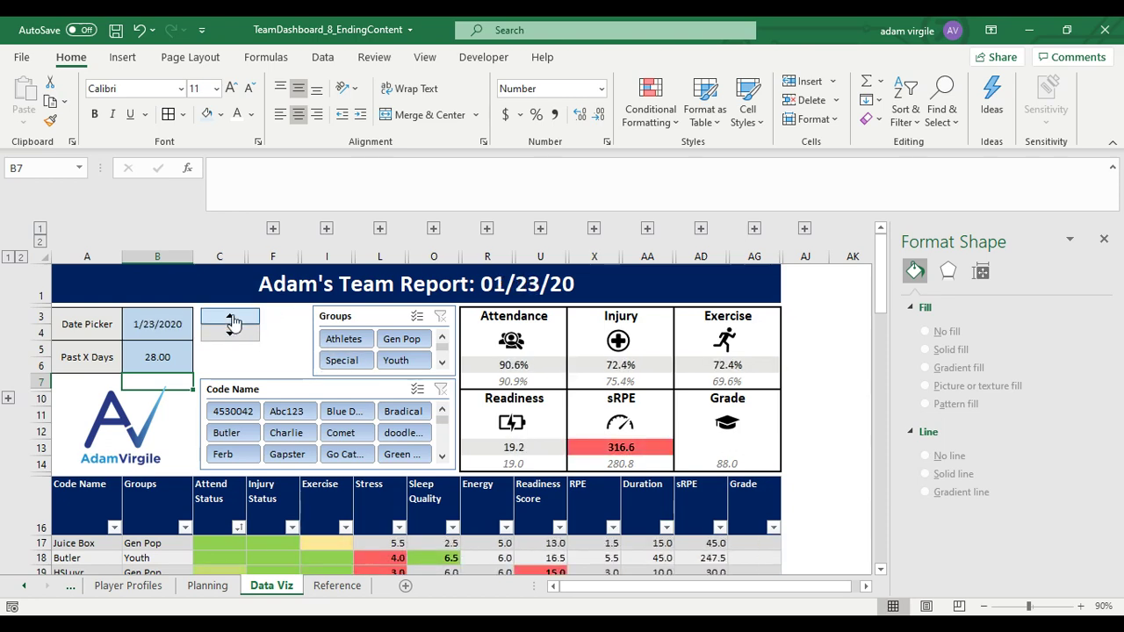
click(230, 318)
click(230, 317)
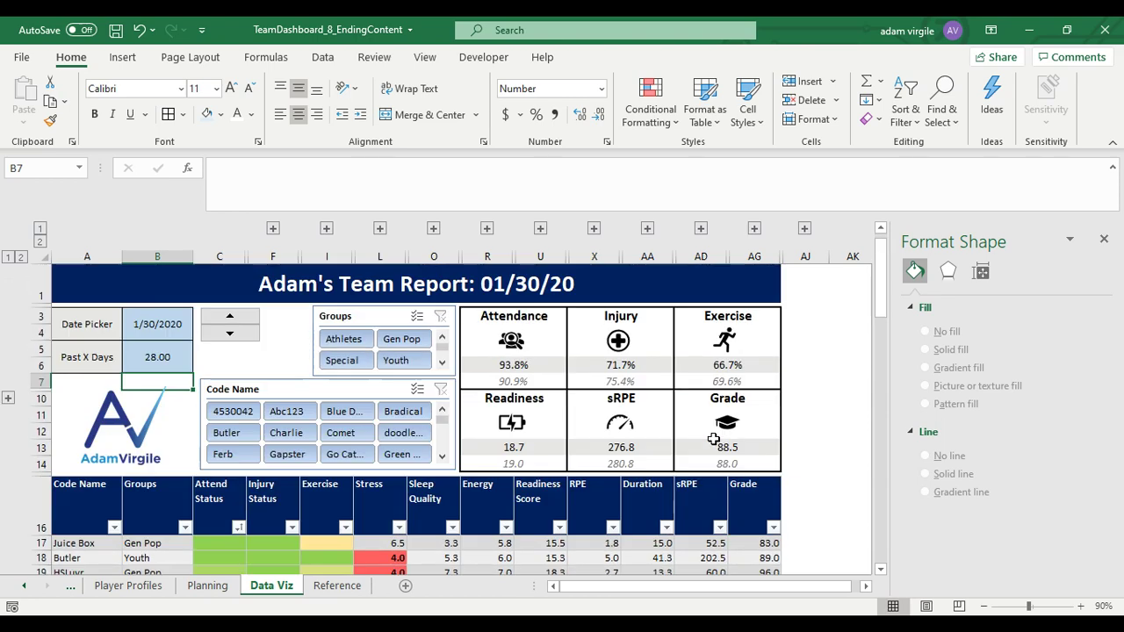
Examine the player table and both charts for the chosen period, and view the available Load measures without changing Duration.
scroll(715, 439, down, 16)
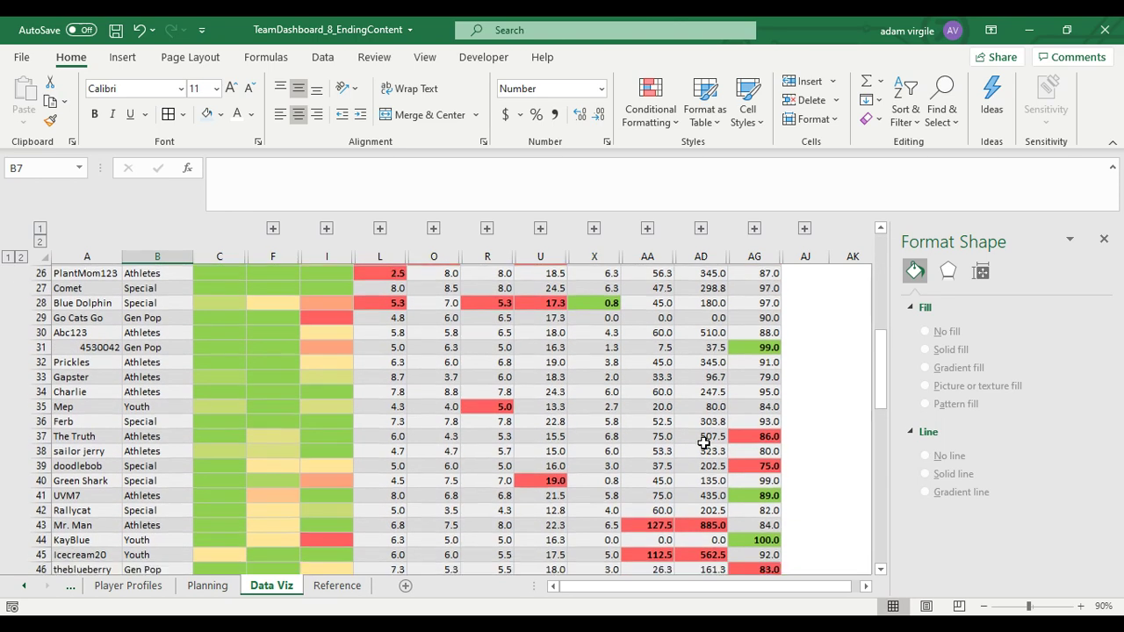
scroll(703, 444, down, 3)
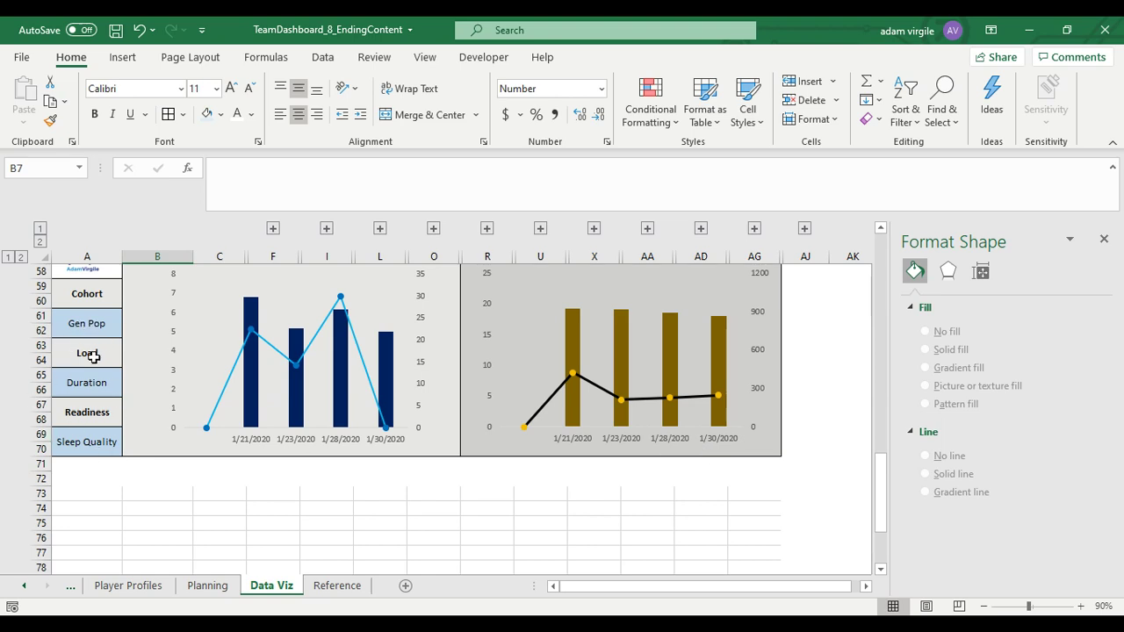
click(101, 386)
click(129, 375)
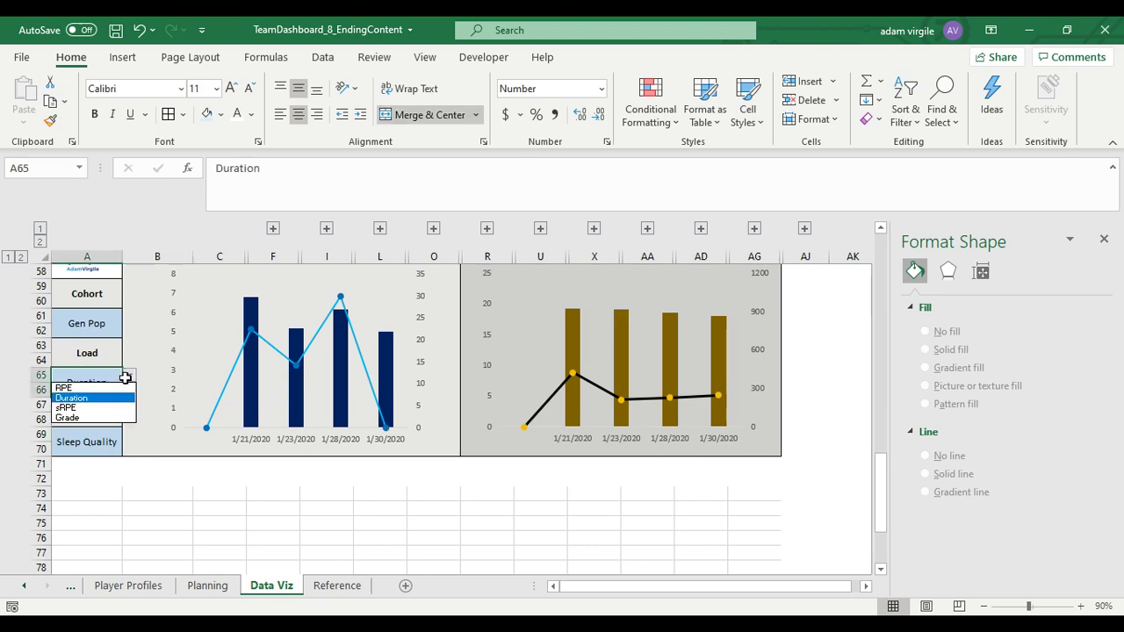
click(106, 375)
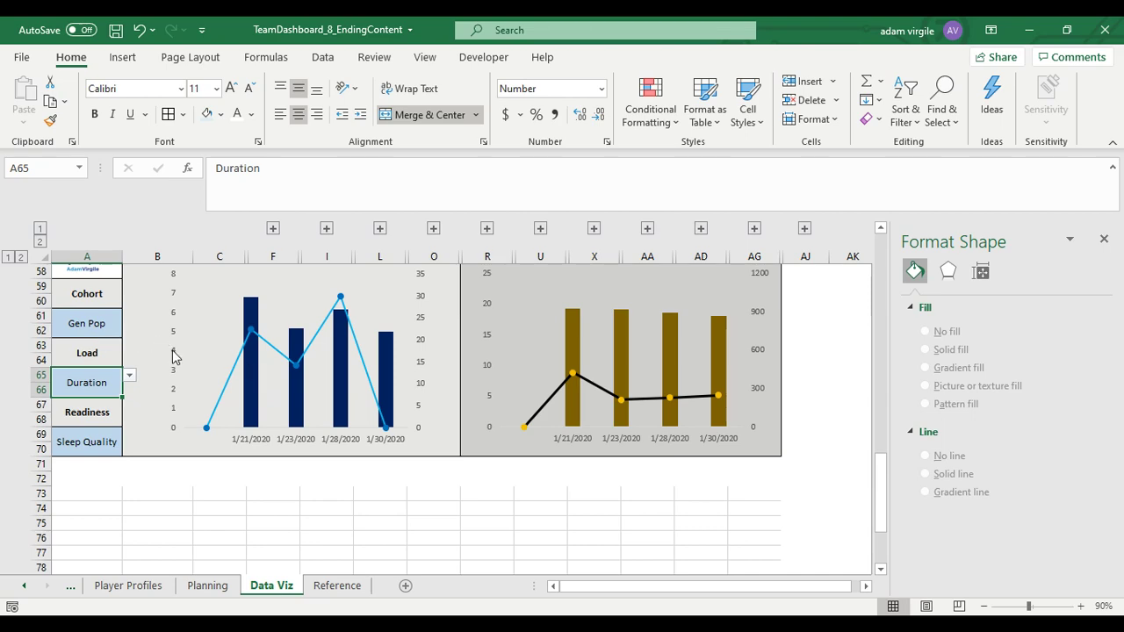
scroll(446, 392, up, 18)
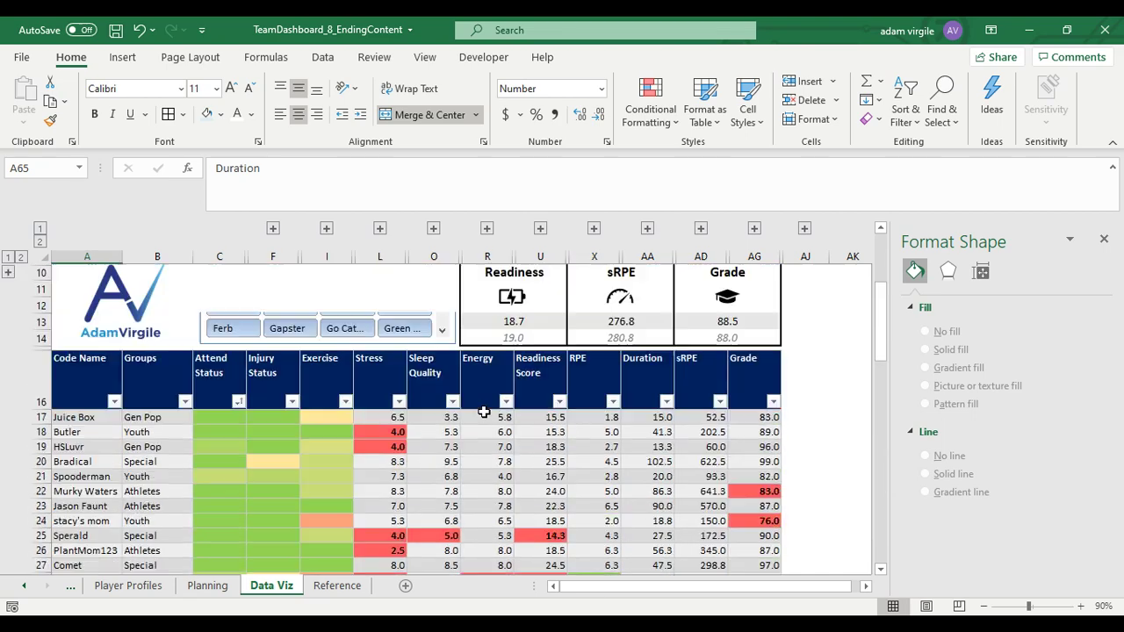